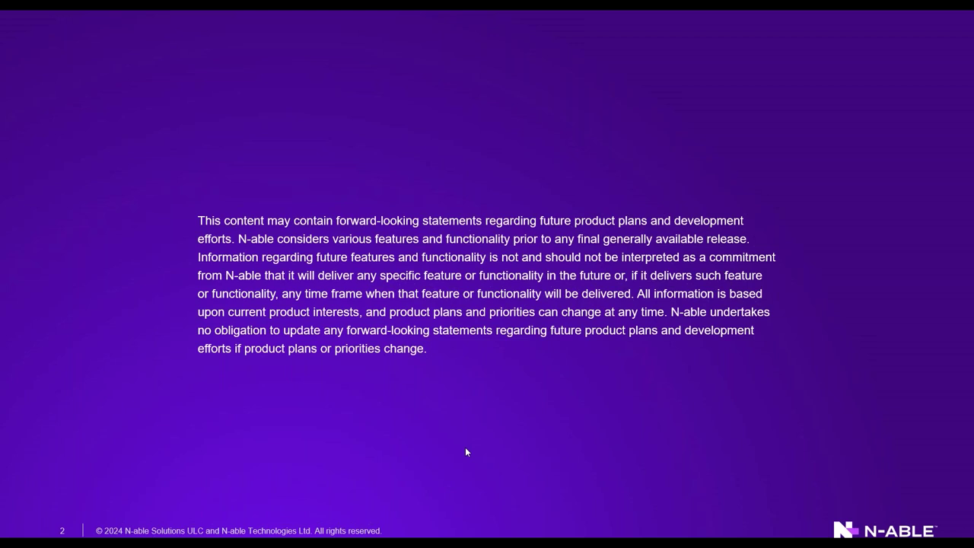
Advance the presentation from the disclaimer slide to the trademark notice slide.
left_click(597, 359)
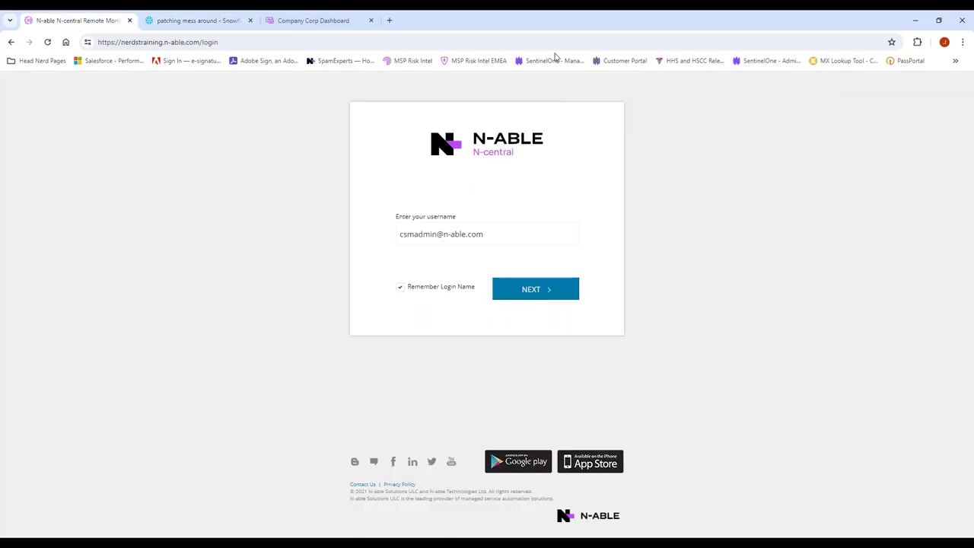
Continue past the username and submit the account password.
left_click(532, 289)
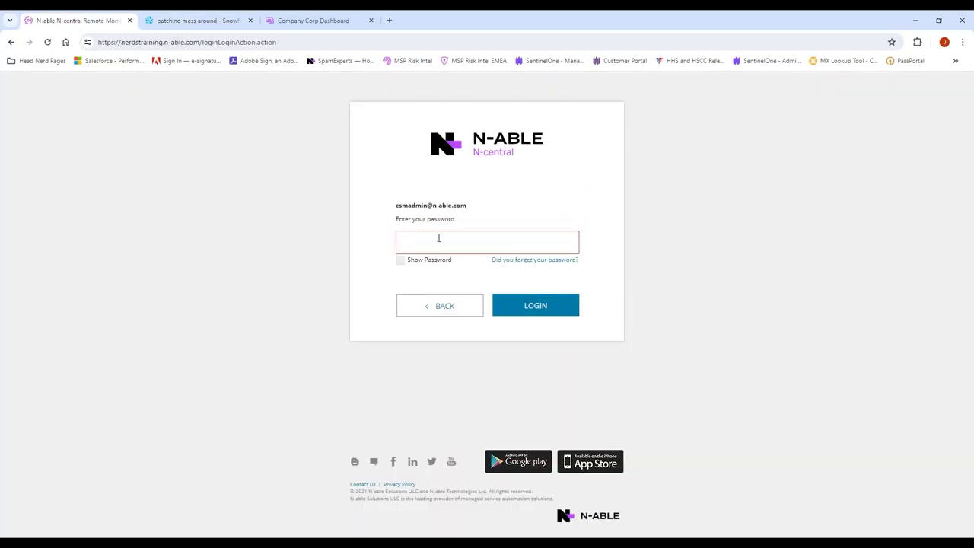
left_click(438, 239)
type("•••")
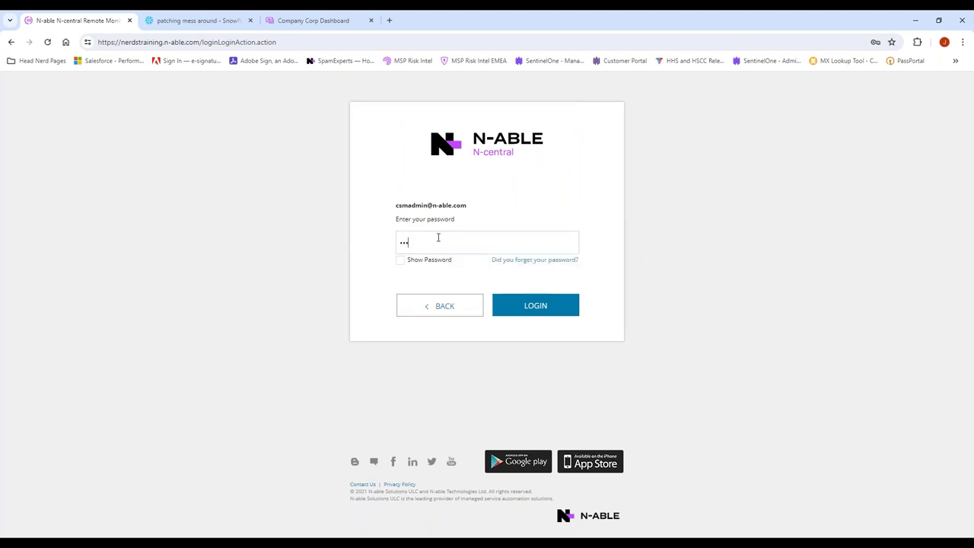
type("••••••••••")
key("Return")
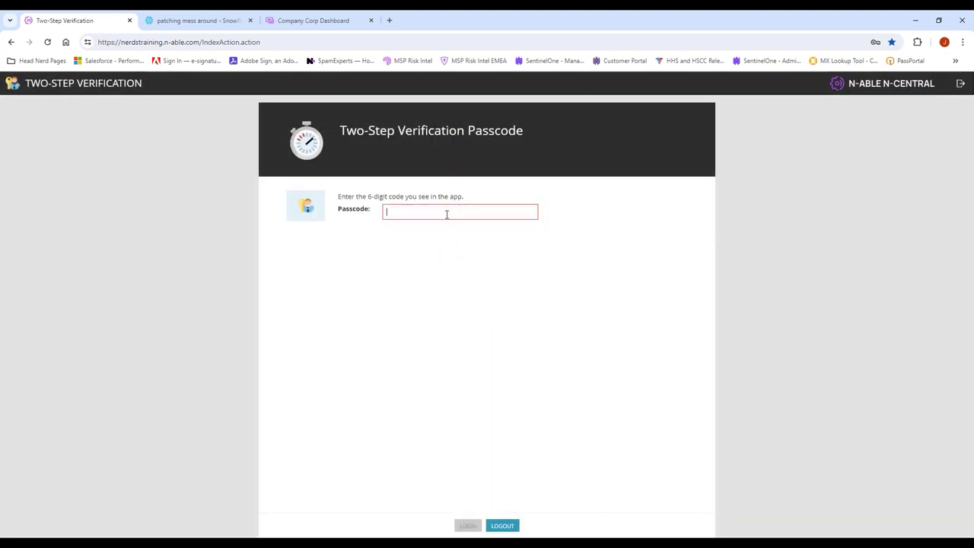
Enter the two-step verification passcode and dismiss the MFA security notice.
left_click(446, 214)
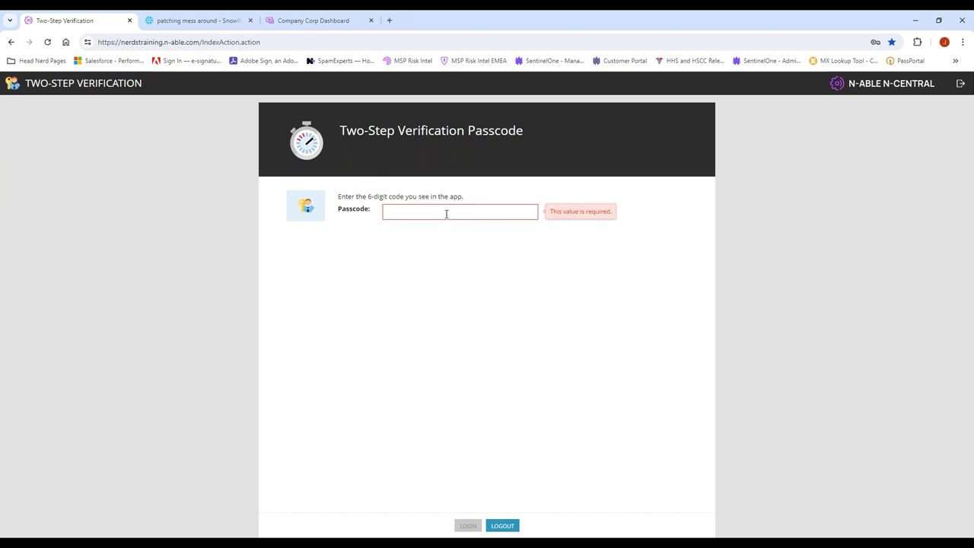
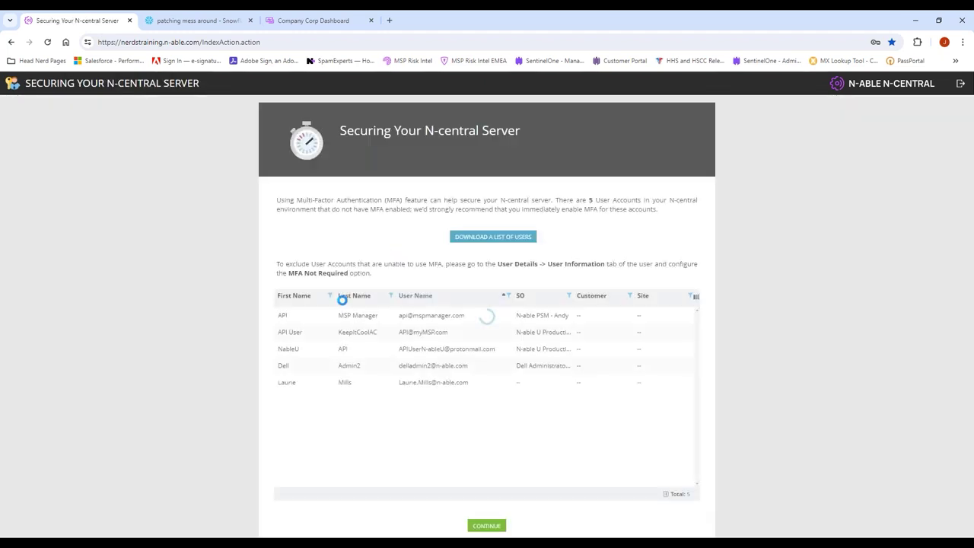
left_click(486, 526)
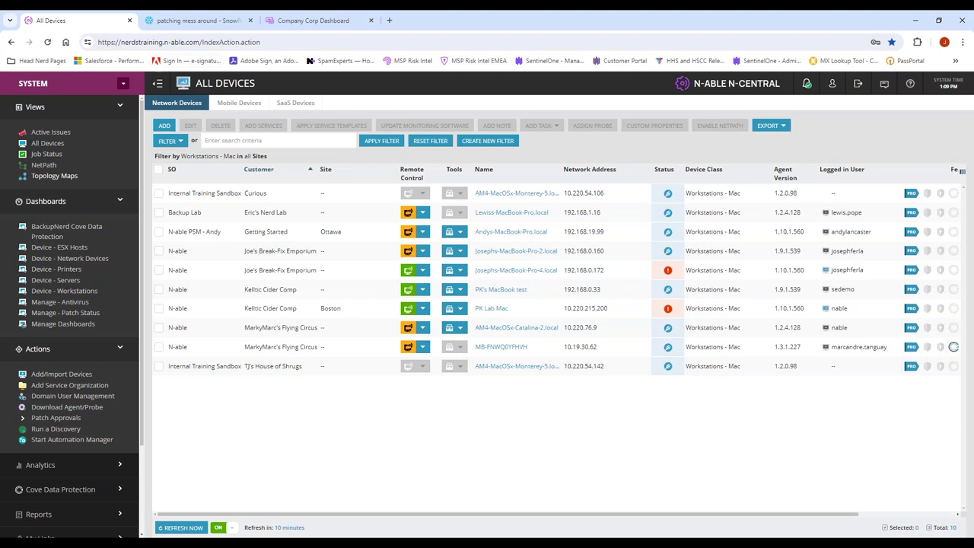
Check the customer and site hierarchy, then expand Analytics in the sidebar and open Dashboards.
left_click(123, 83)
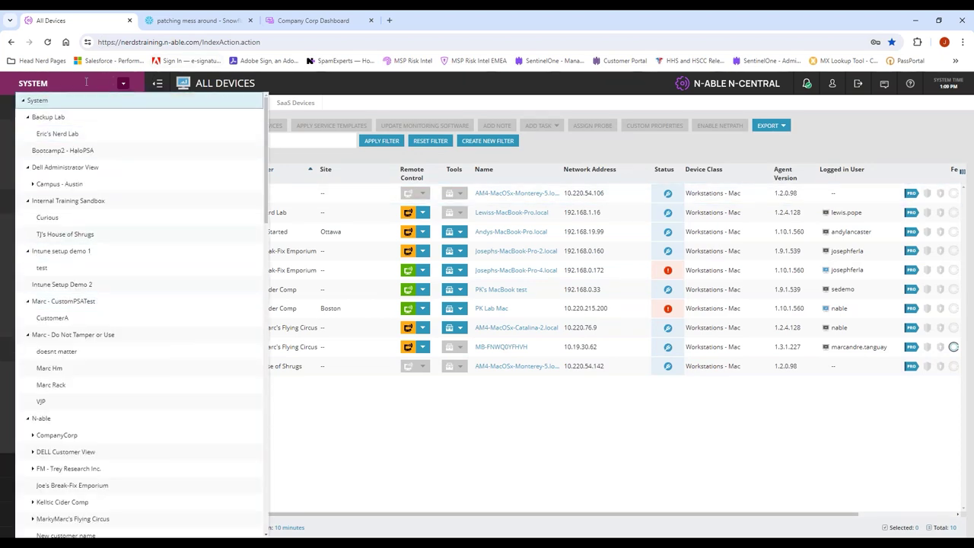
left_click(494, 451)
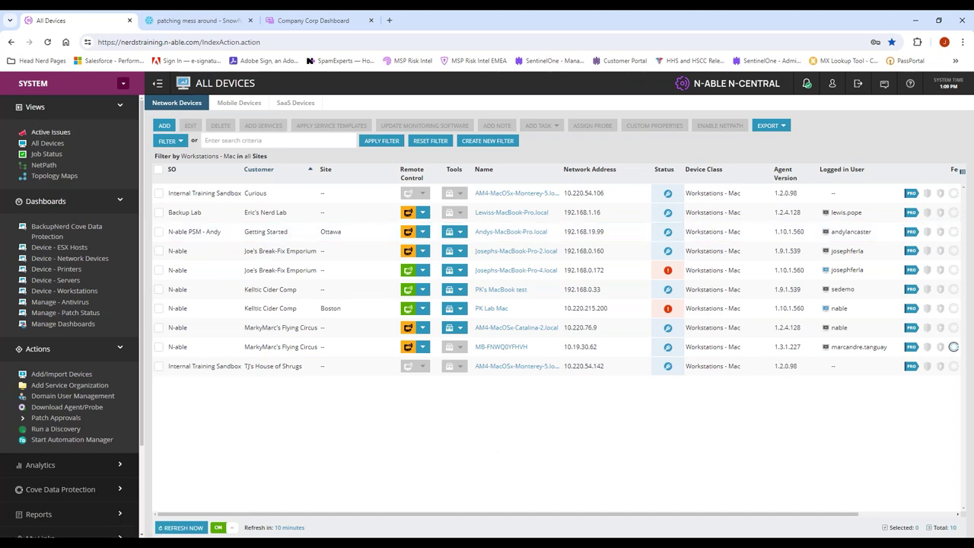
scroll(51, 402, "down", 3)
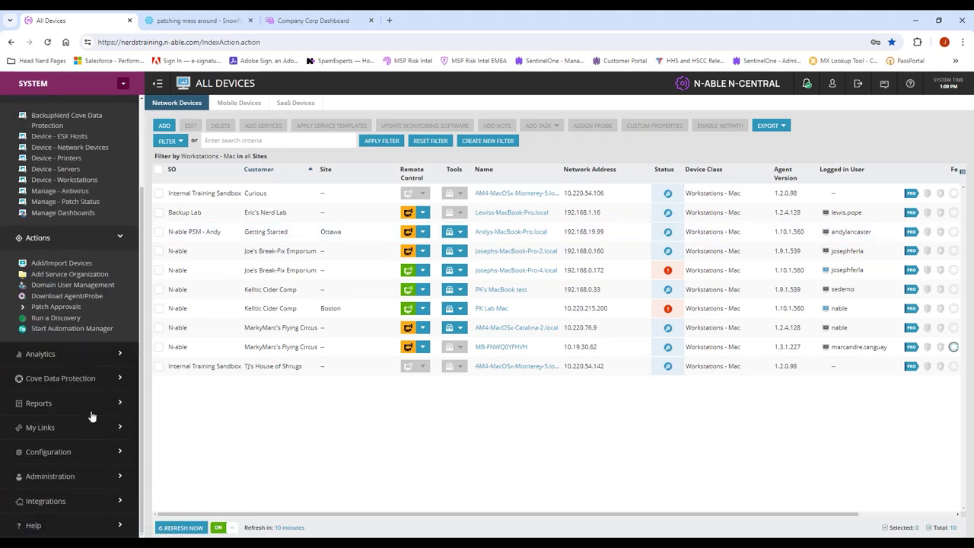
left_click(82, 357)
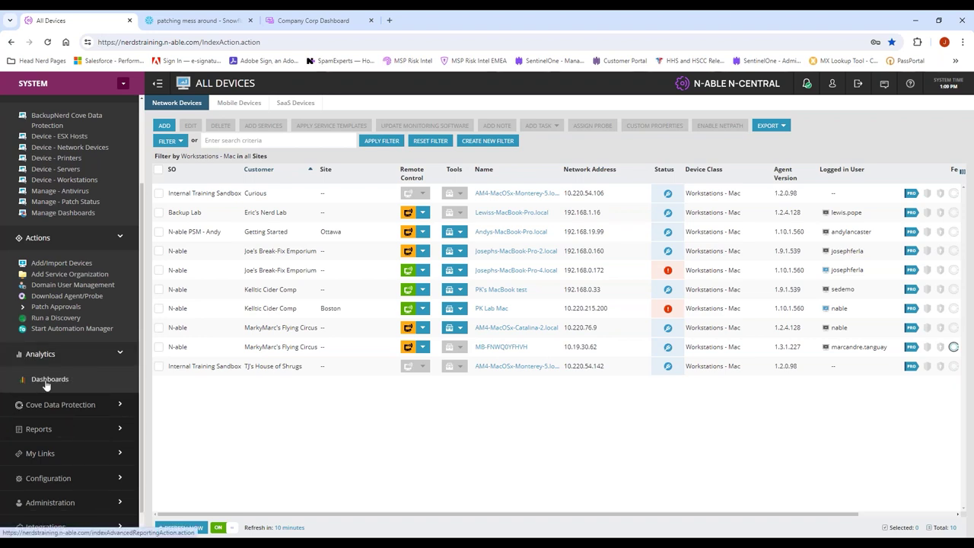
left_click(45, 382)
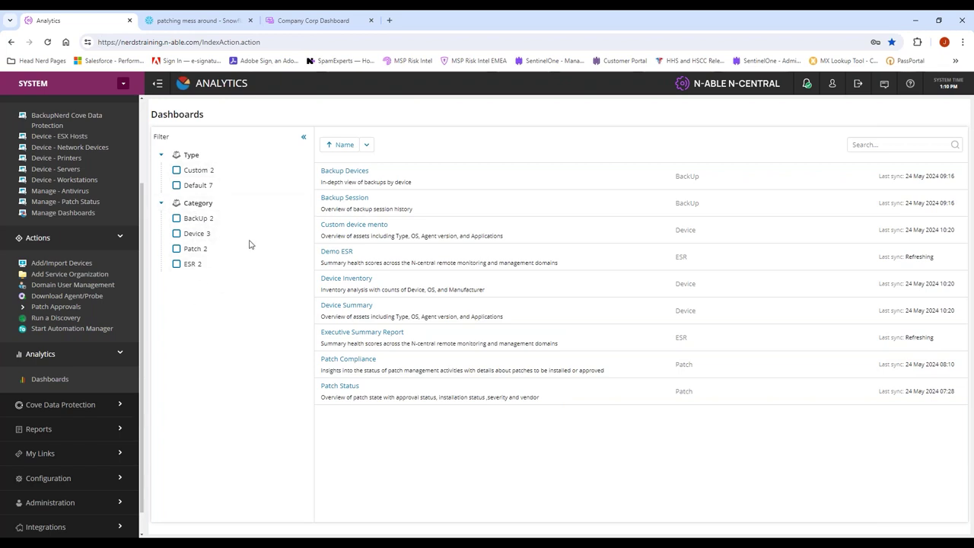
Filter the list to the seven default dashboards and open Patch Compliance.
left_click(177, 185)
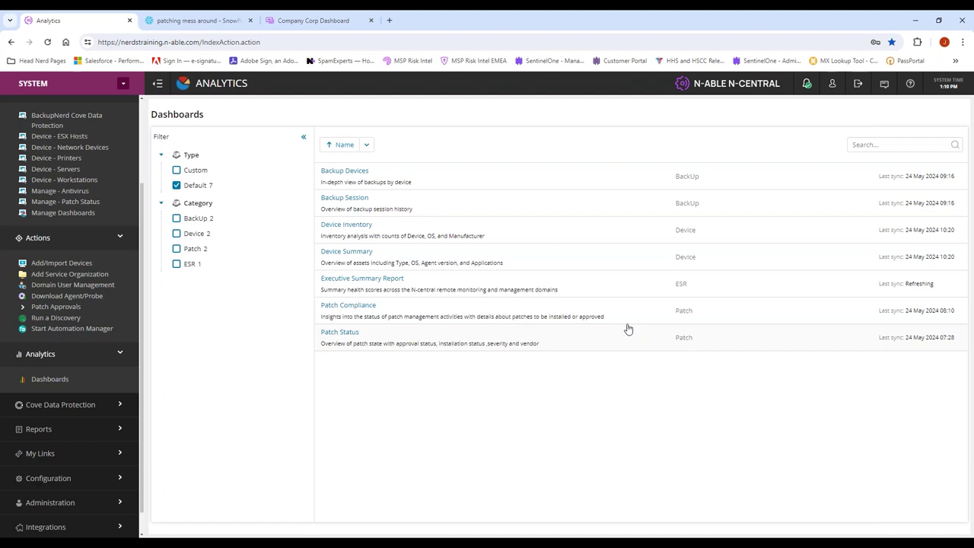
left_click(343, 306)
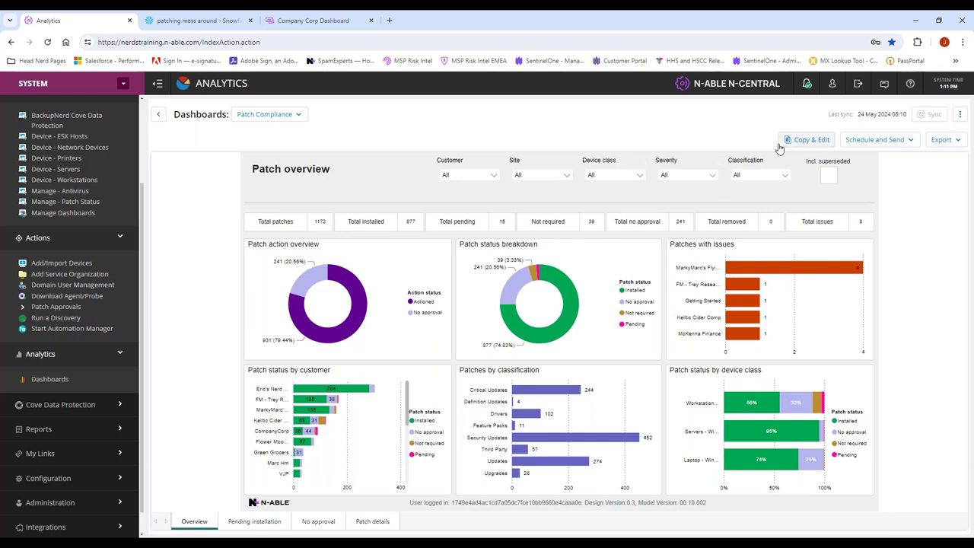
Review the Customer, Site, Device class, Severity and Classification filter choices, leaving each at All.
left_click(472, 177)
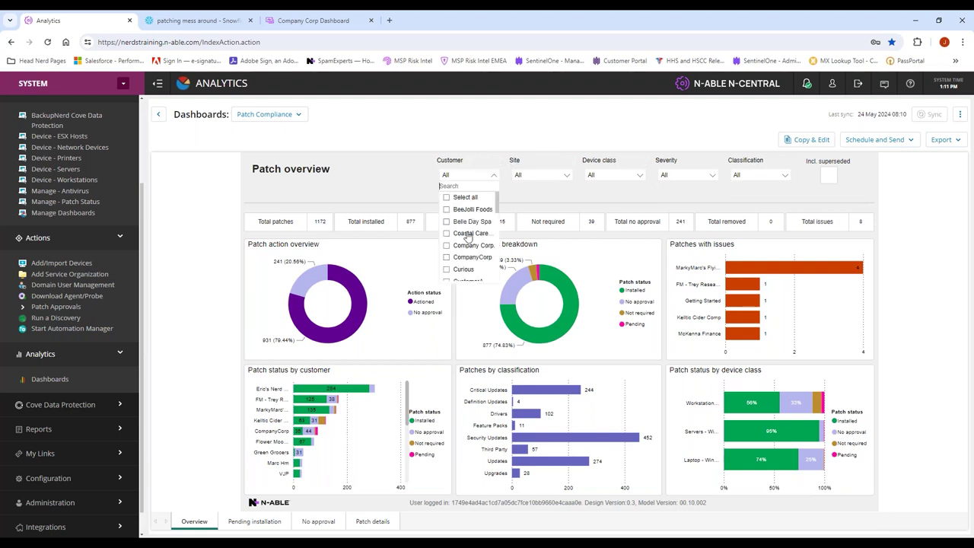
left_click(542, 176)
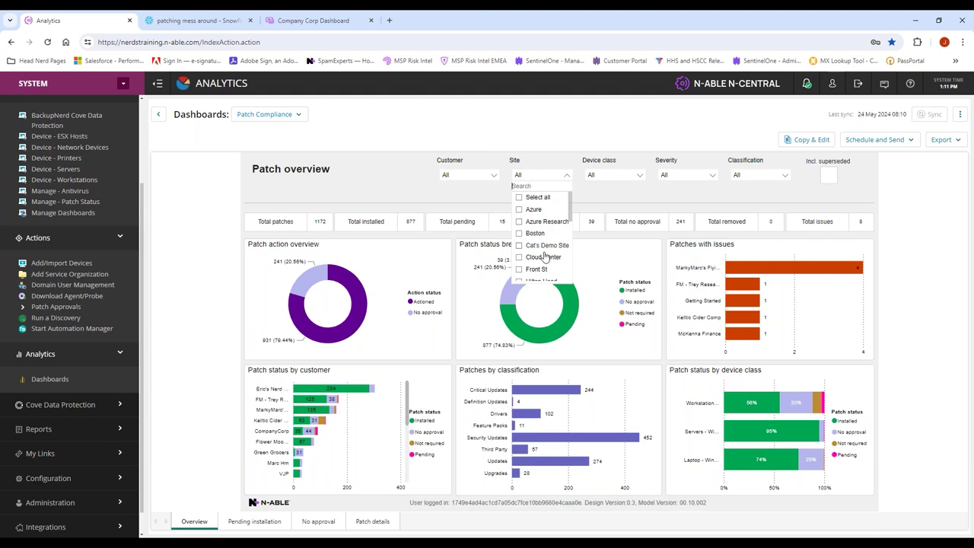
left_click(626, 177)
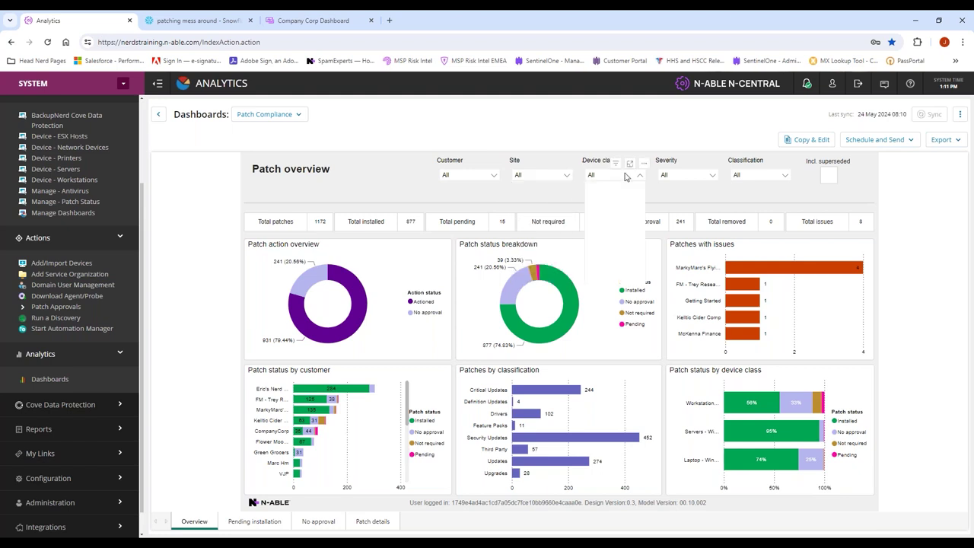
left_click(664, 201)
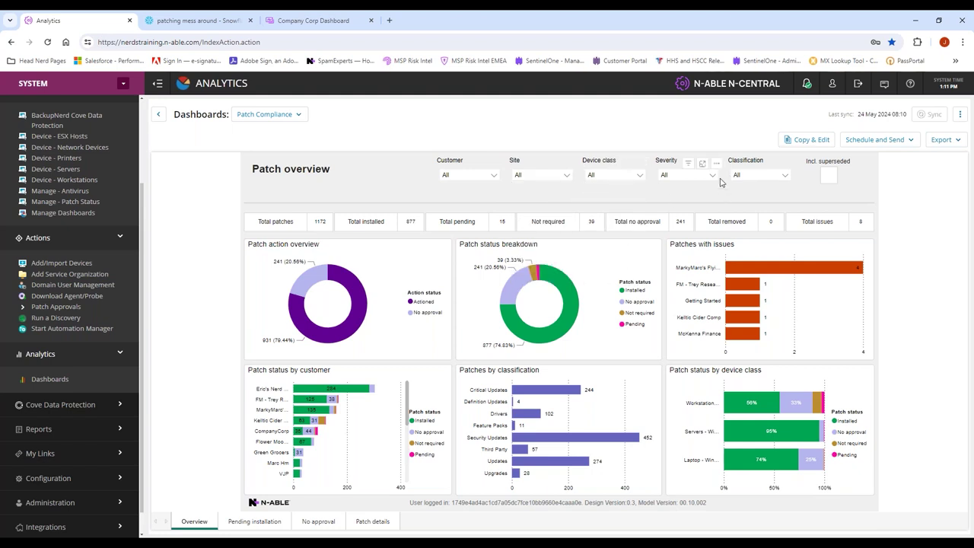
left_click(695, 179)
left_click(745, 196)
left_click(751, 175)
Look through the Patches with issues chart's options menu without choosing anything.
left_click(868, 245)
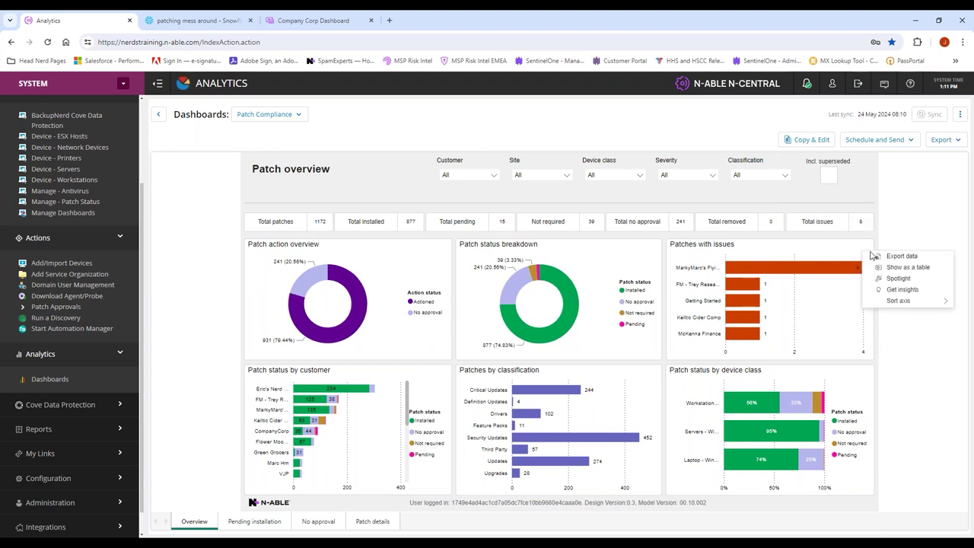
mouse_move(900, 301)
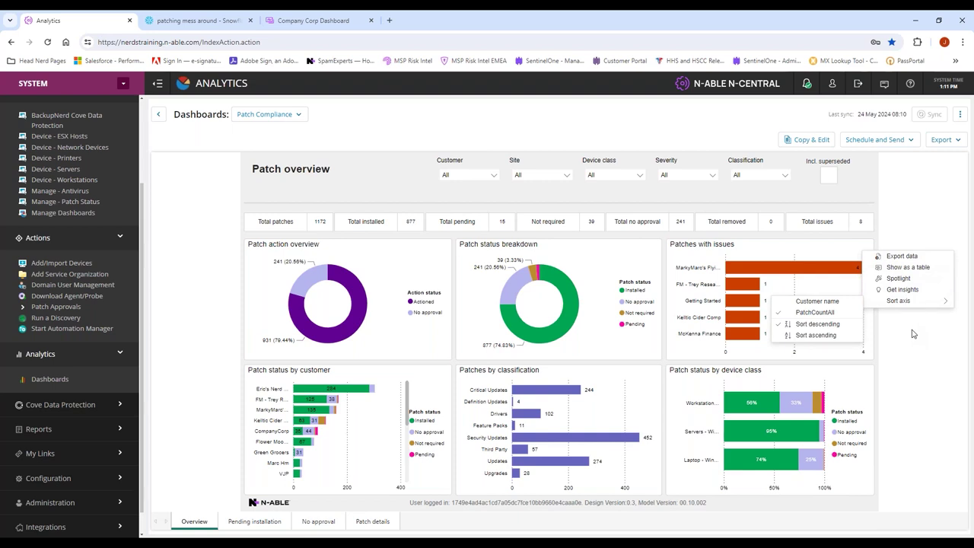
left_click(913, 333)
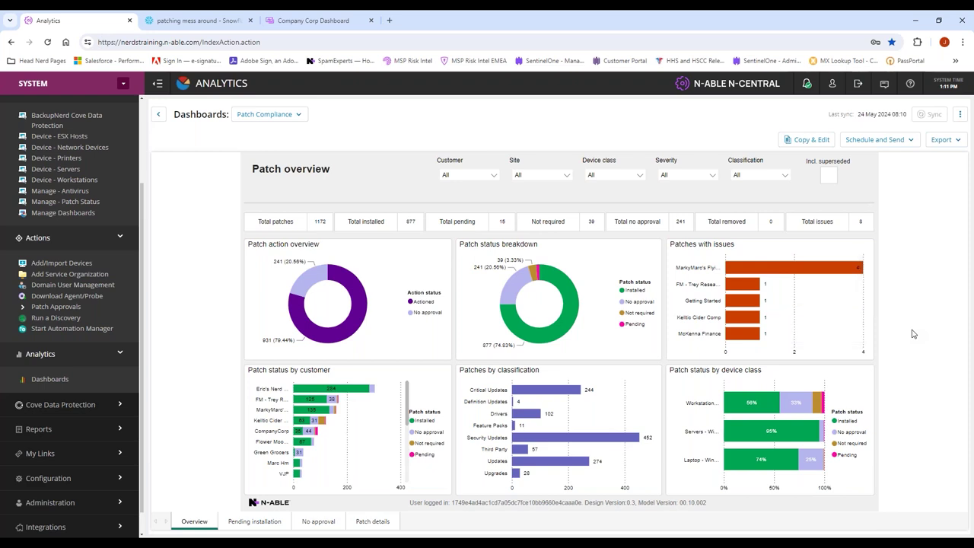
Cross-filter by FM - Trey Research and Installed, clear both, then show Pending installation.
left_click(742, 288)
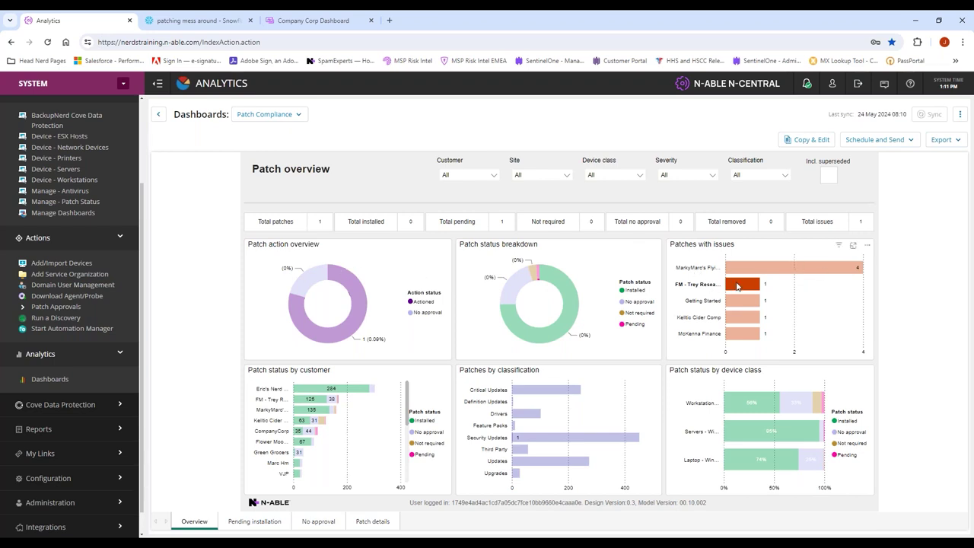
left_click(737, 287)
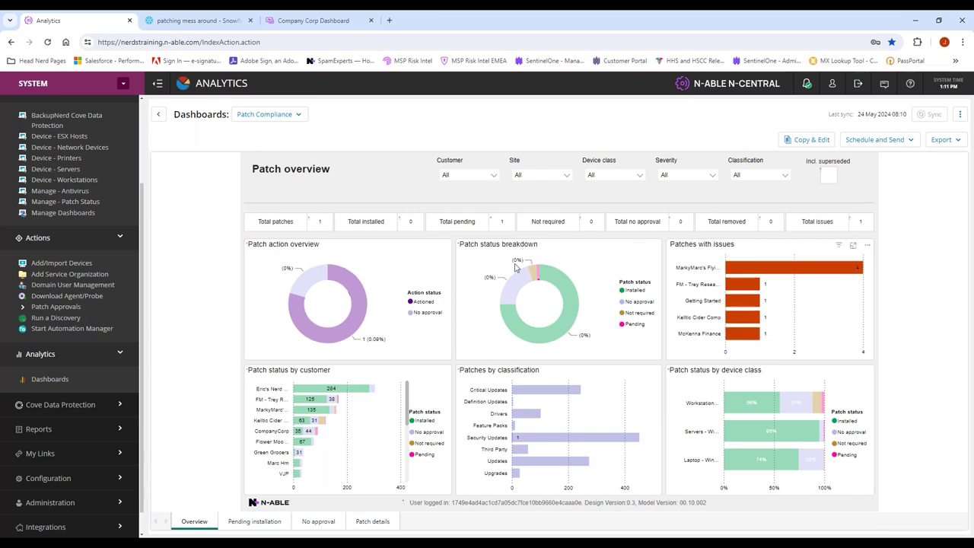
left_click(562, 281)
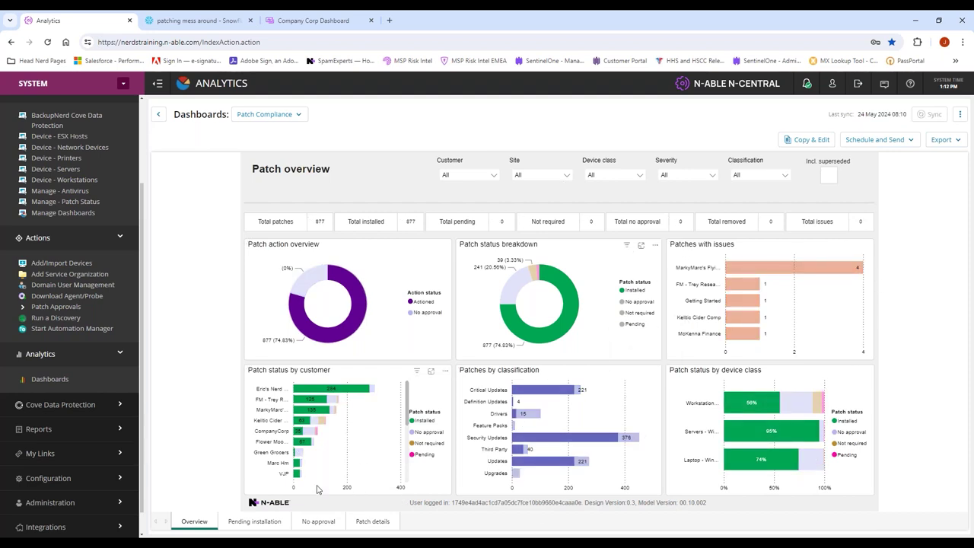
left_click(571, 298)
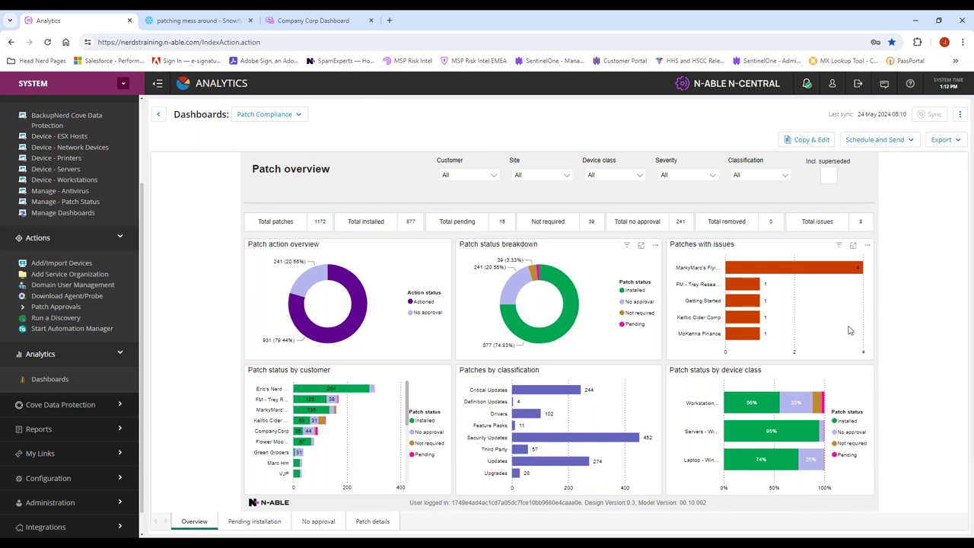
left_click(268, 525)
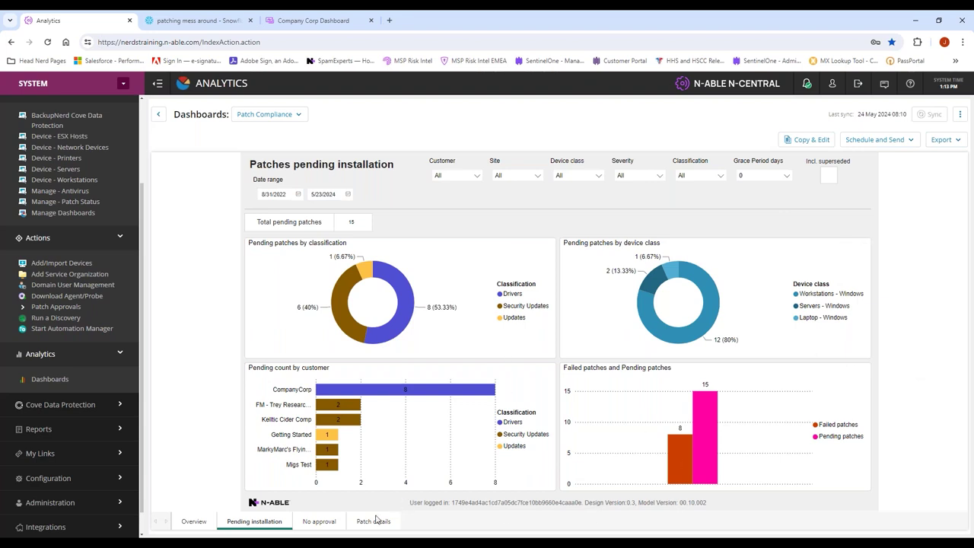
View the Waiting for approval page, scroll the Patch details table, and show the Export options.
left_click(319, 522)
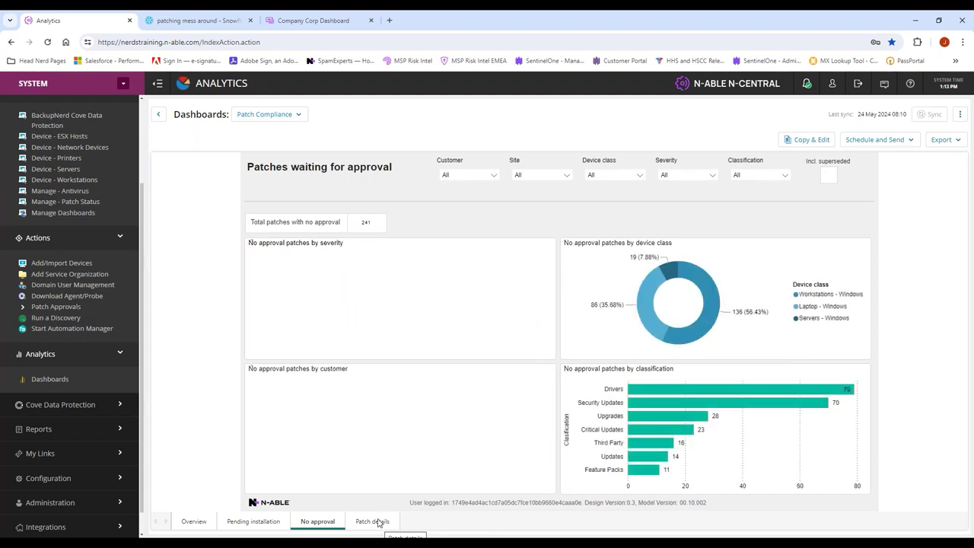
left_click(379, 522)
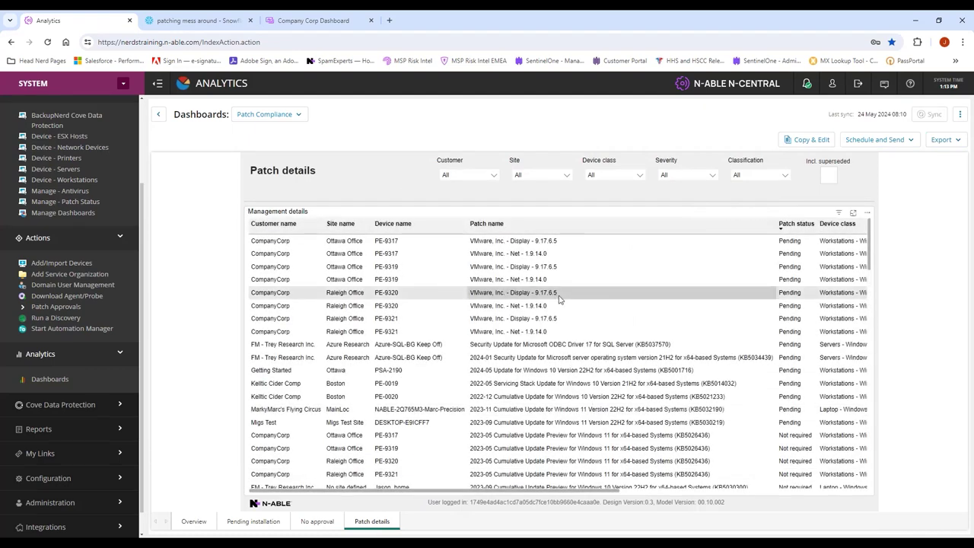
scroll(601, 395, "down", 10)
scroll(611, 392, "down", 5)
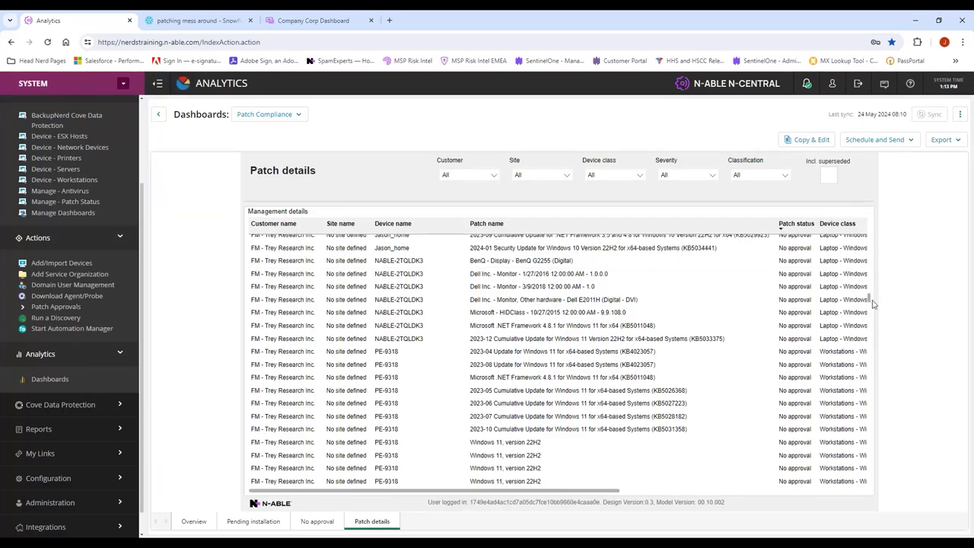
left_click_drag(869, 301, 870, 219)
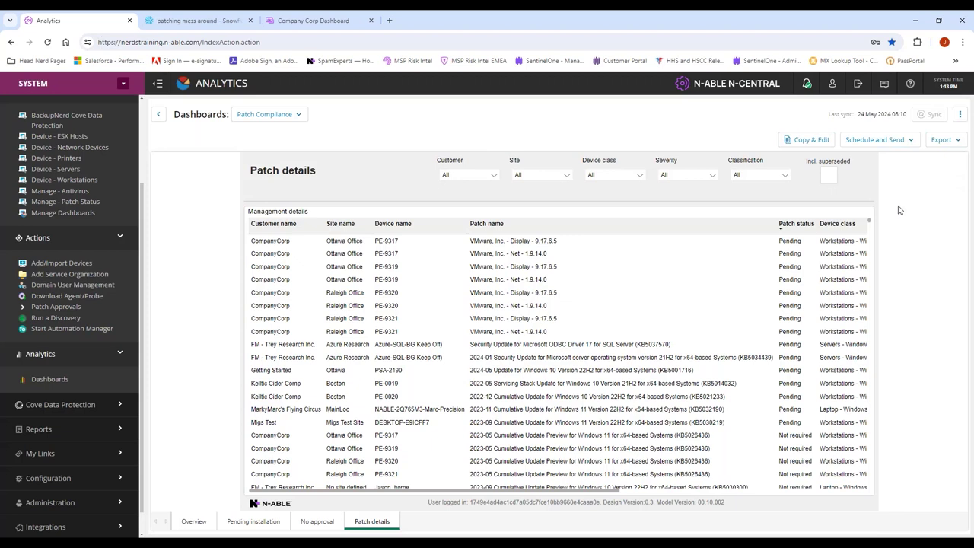
left_click(937, 140)
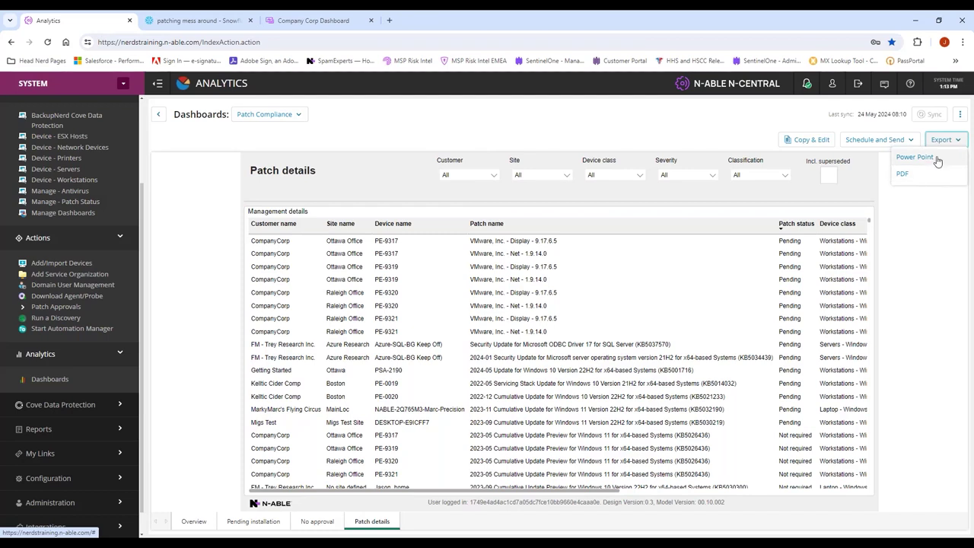
Dismiss the export choices, return to Patch overview, and show the Schedule and Send options.
left_click(938, 159)
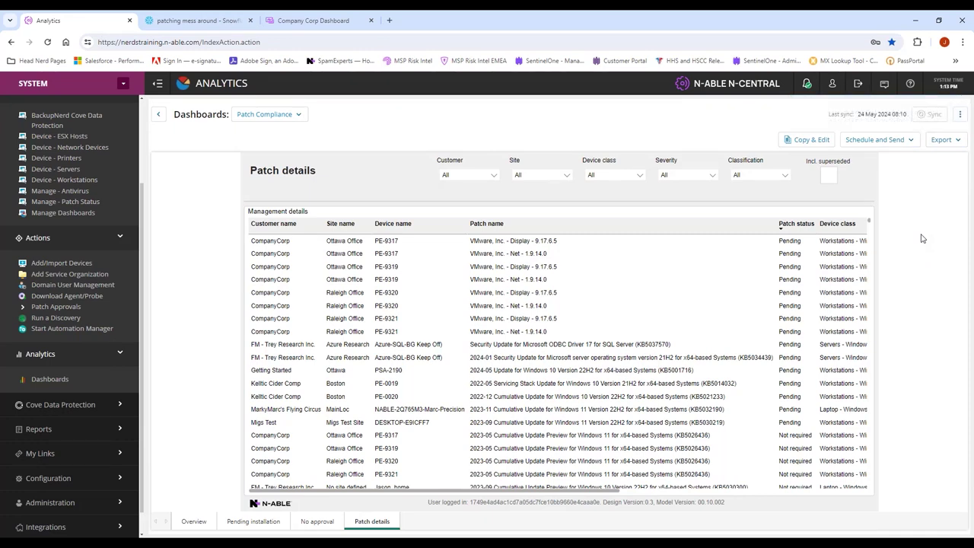
left_click(195, 522)
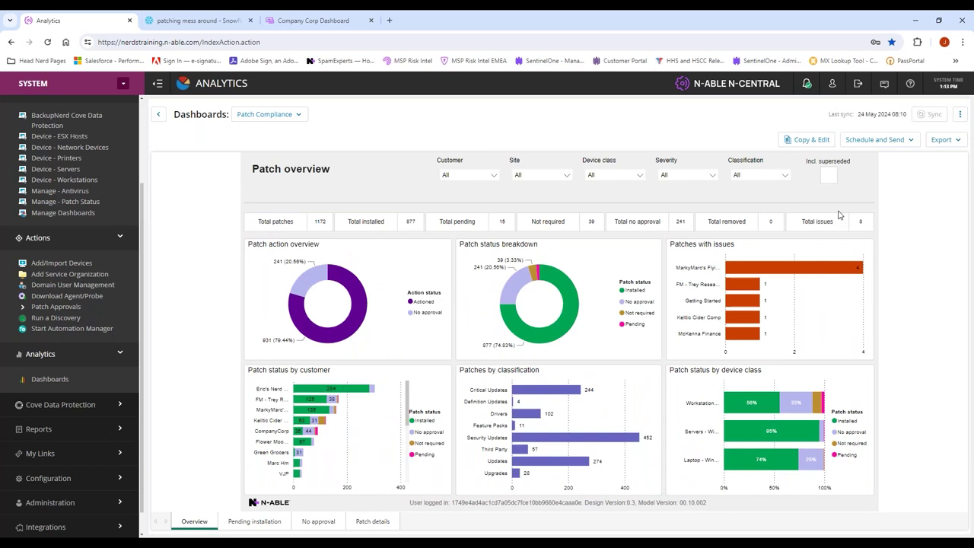
left_click(886, 145)
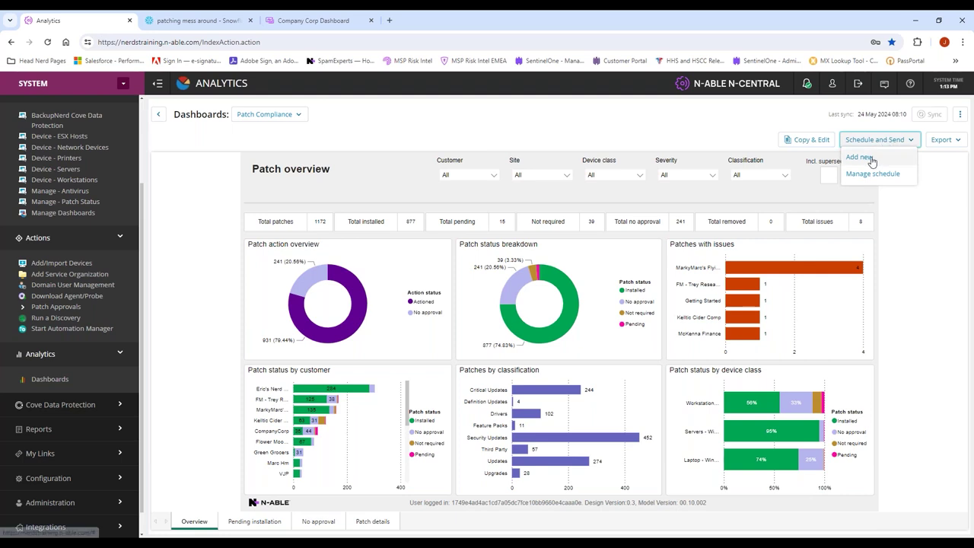
Start a new scheduled send in PowerPoint format as a password-protected .zip.
left_click(860, 157)
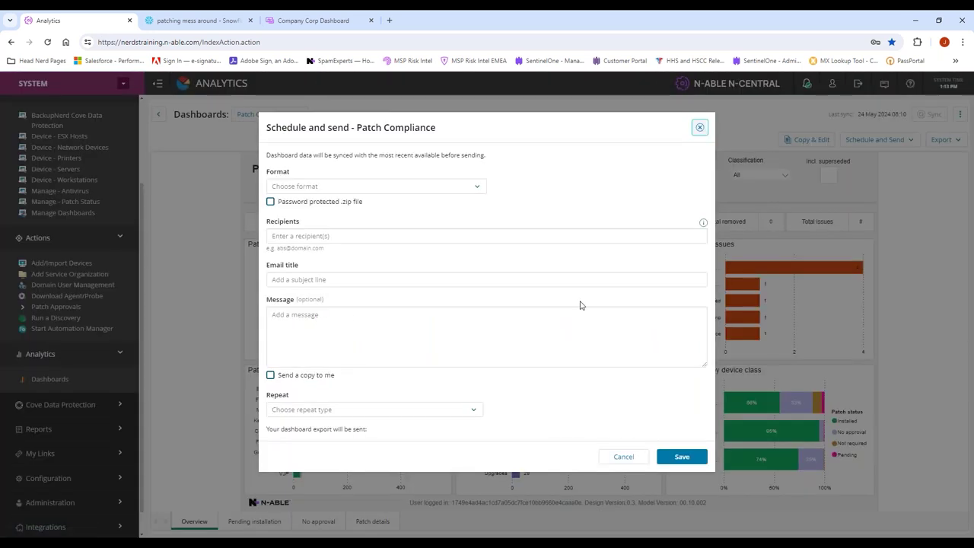
left_click(358, 185)
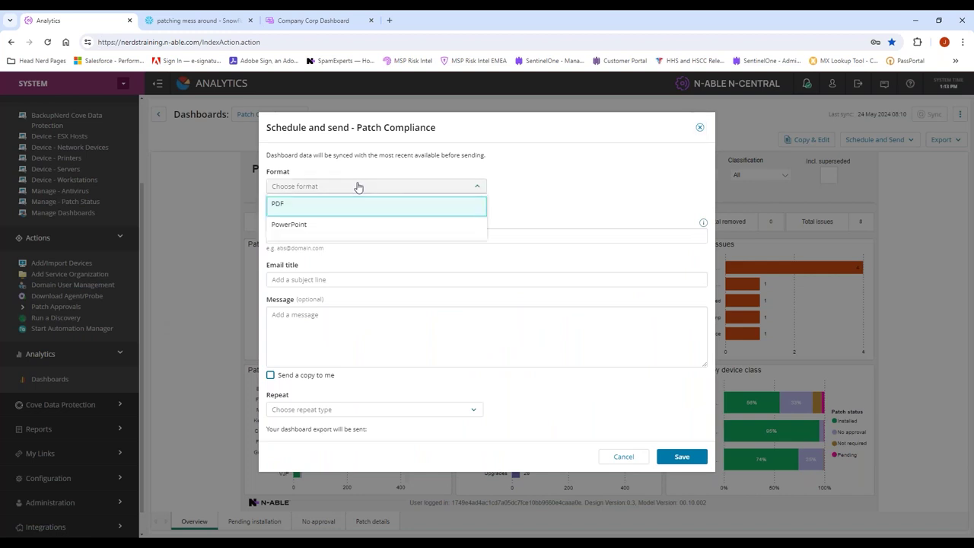
left_click(363, 226)
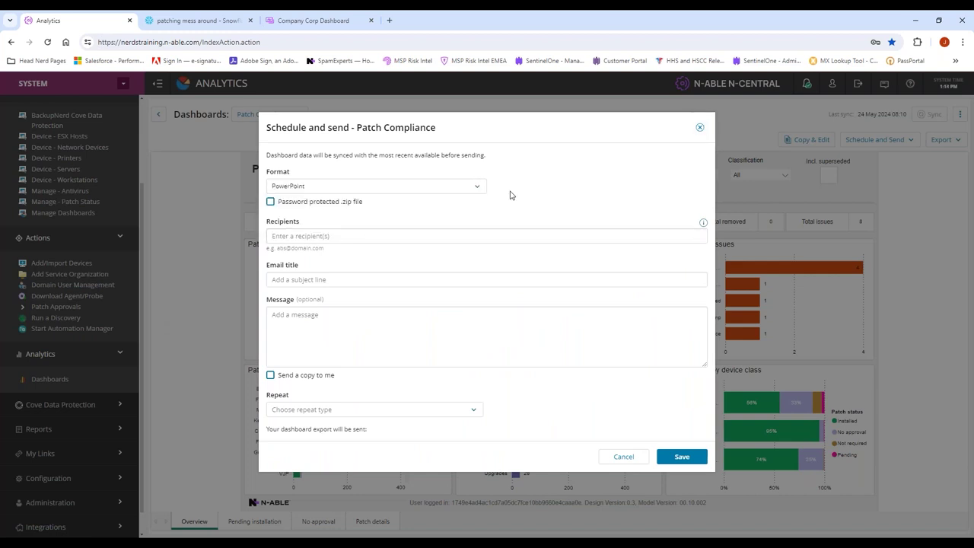
left_click(315, 206)
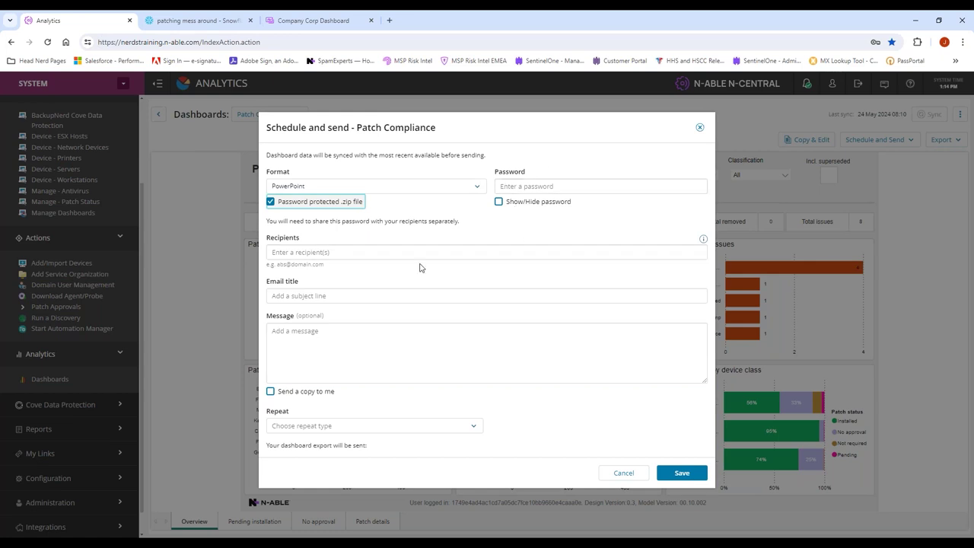
Add the recipient's e-mail, title 'Patching reports', message 'How are you today?', and a copy to yourself.
left_click(400, 252)
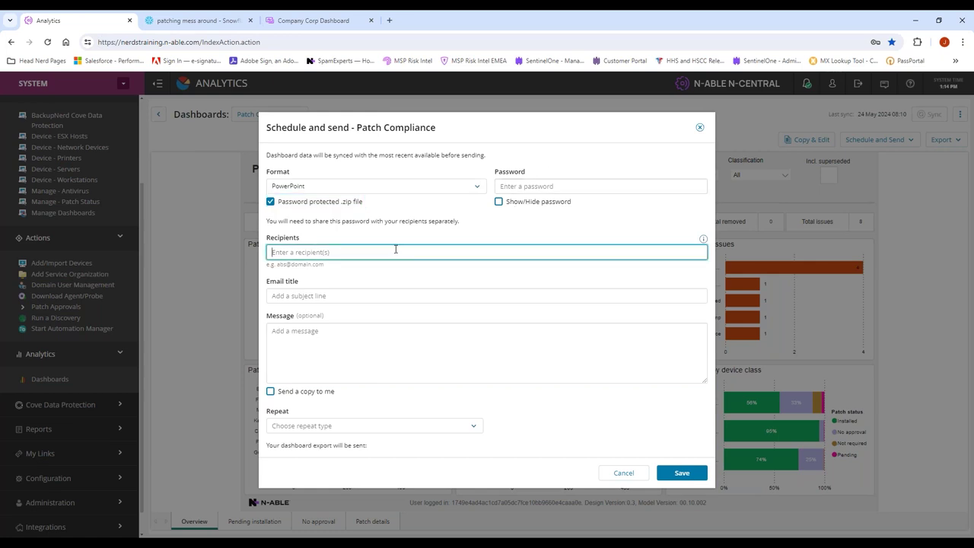
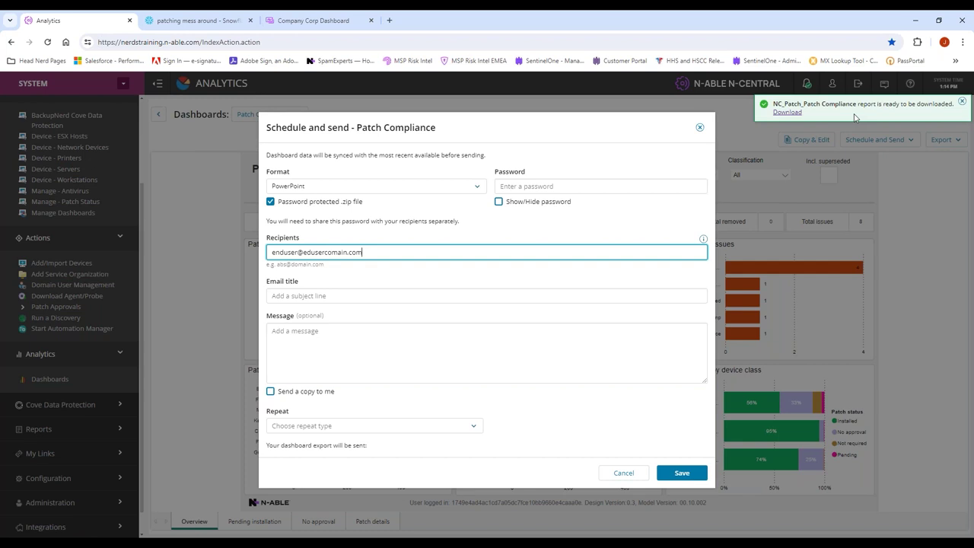
left_click(788, 113)
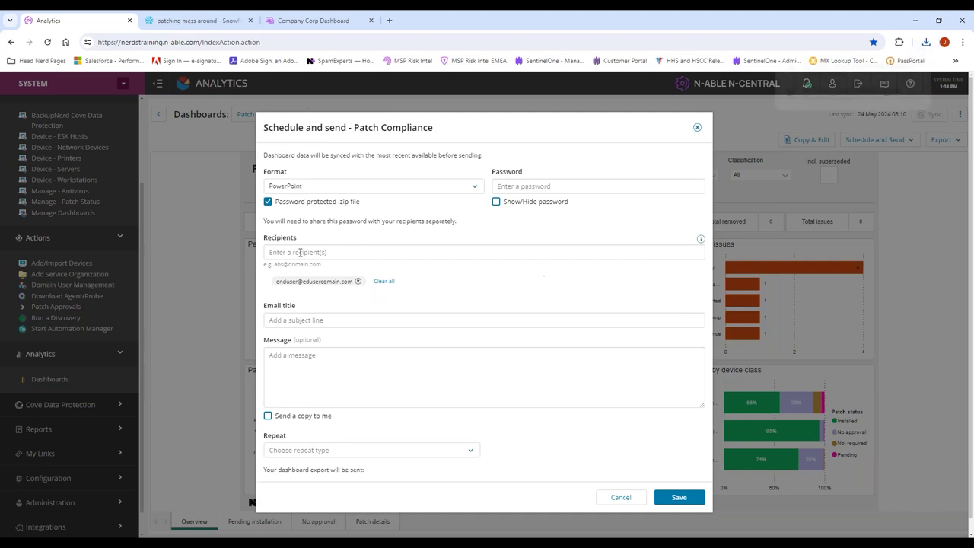
left_click(333, 318)
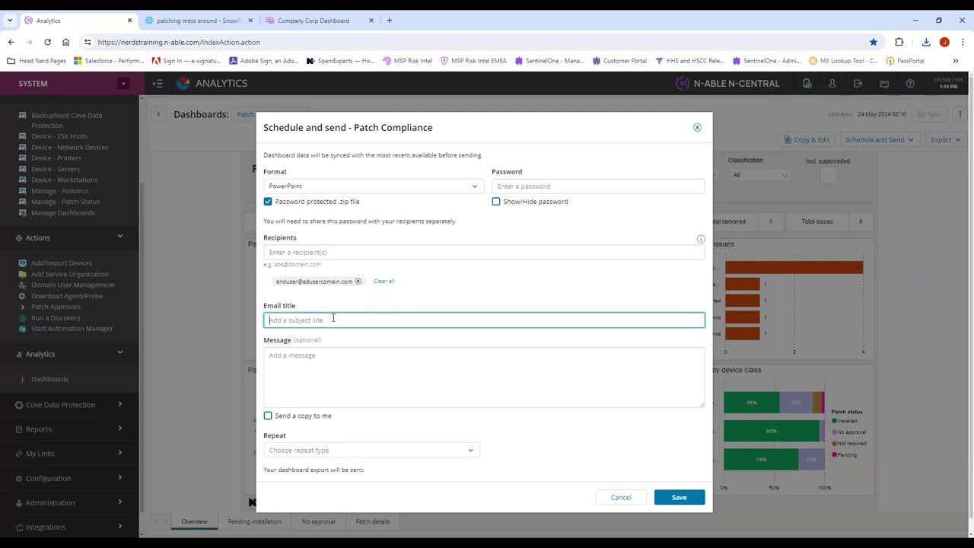
type("Patching reports")
left_click(353, 353)
type("How are ")
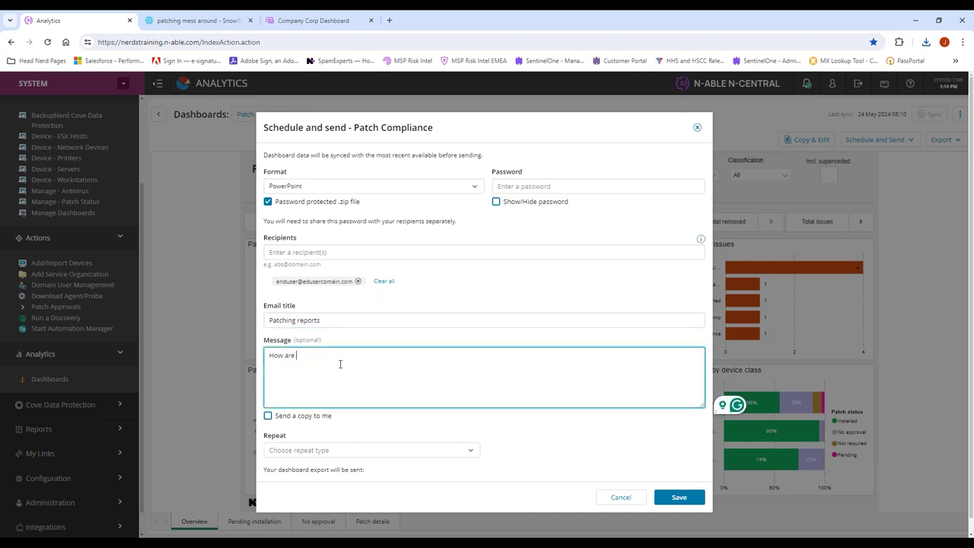
type("youtoday?")
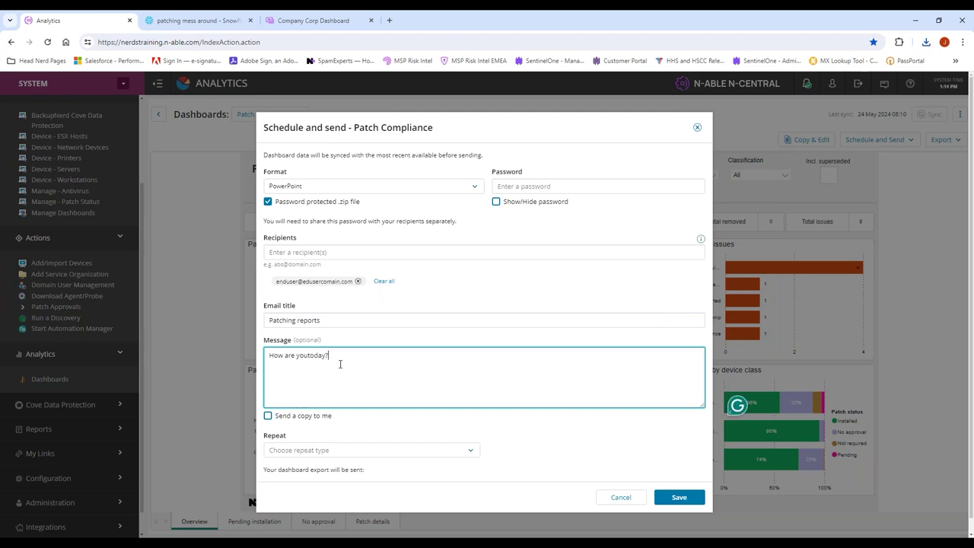
left_click(308, 356)
left_click(326, 417)
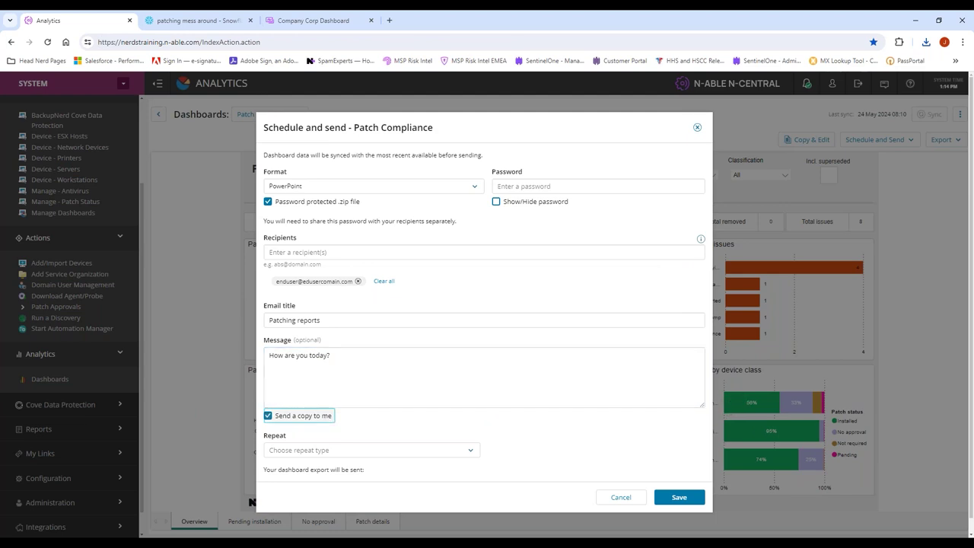
Set the schedule to repeat weekly on Monday from 26 May to 31 Dec 2024.
left_click(421, 450)
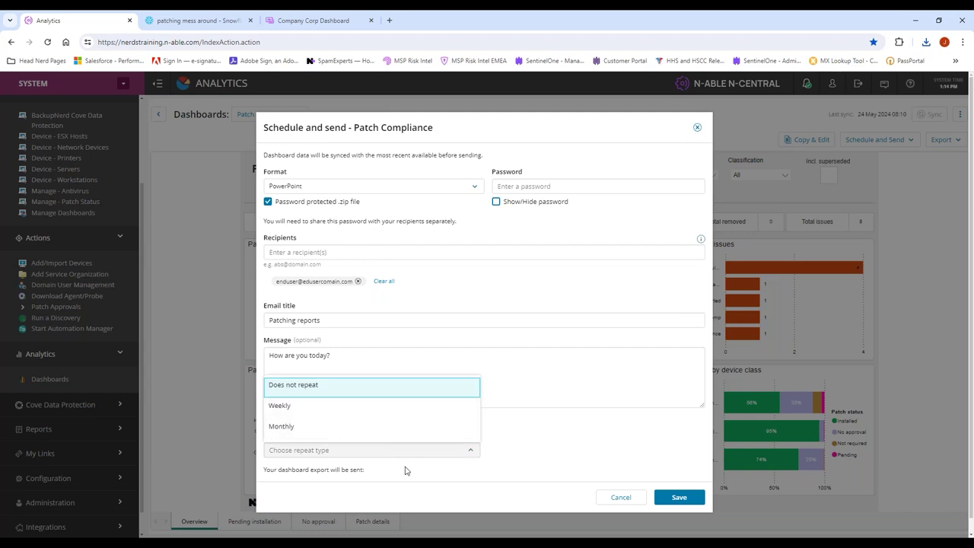
left_click(412, 415)
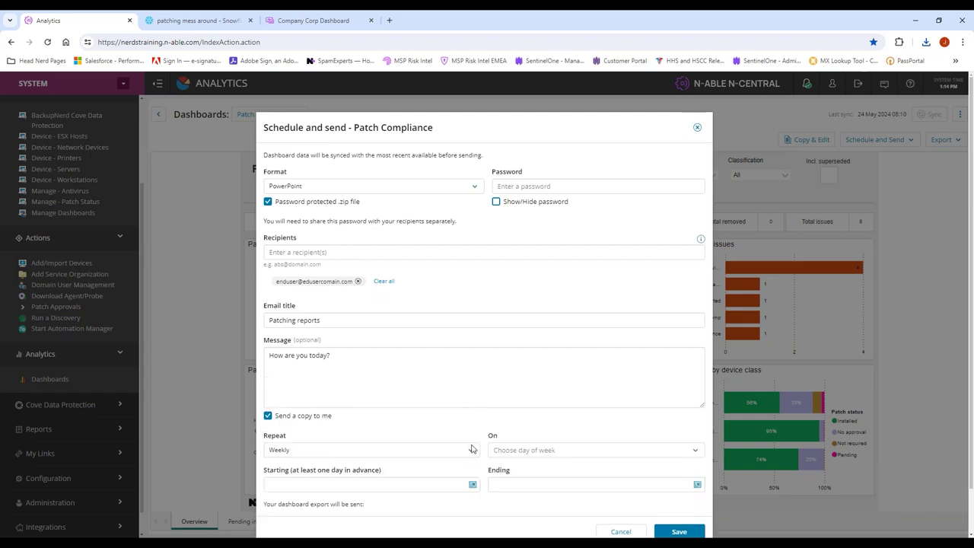
left_click(552, 451)
left_click(530, 312)
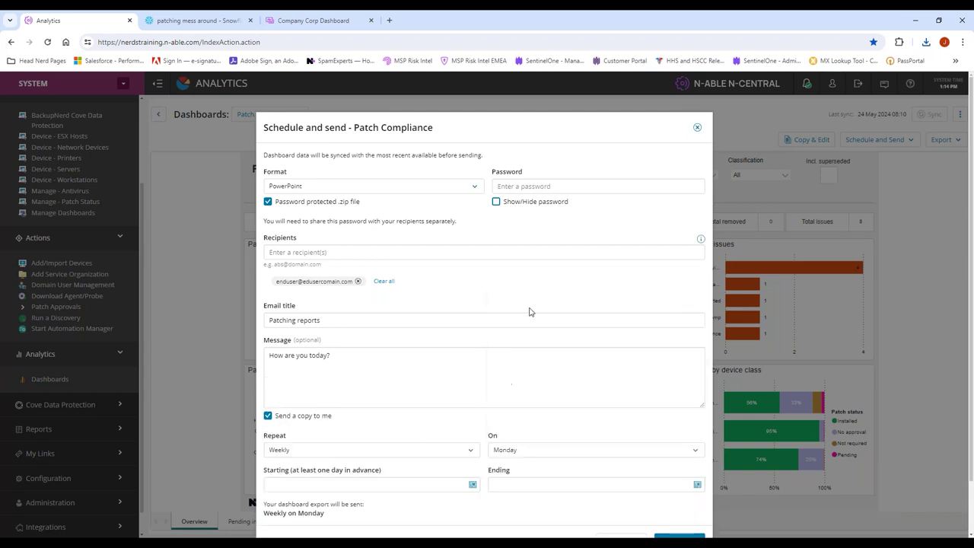
scroll(391, 476, "down", 2)
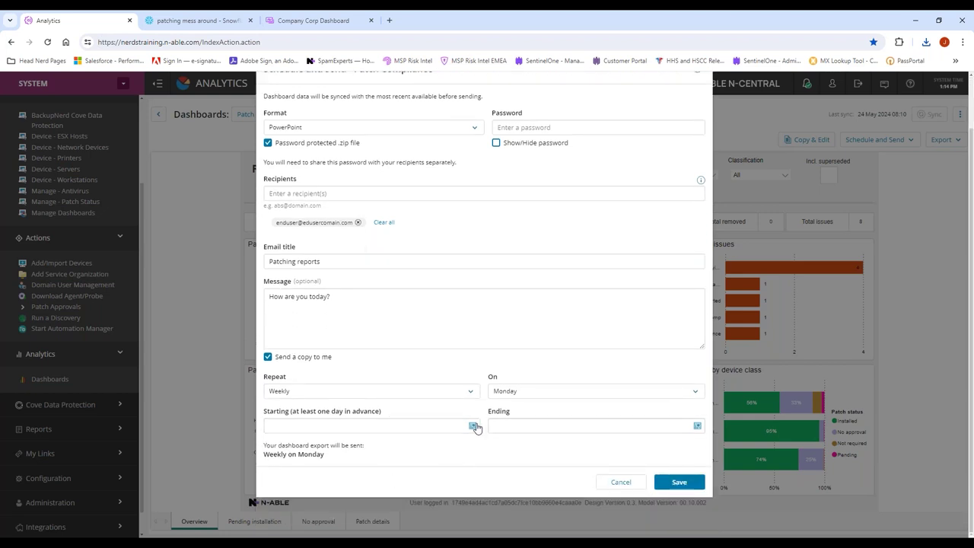
left_click(475, 427)
left_click(283, 380)
left_click(697, 426)
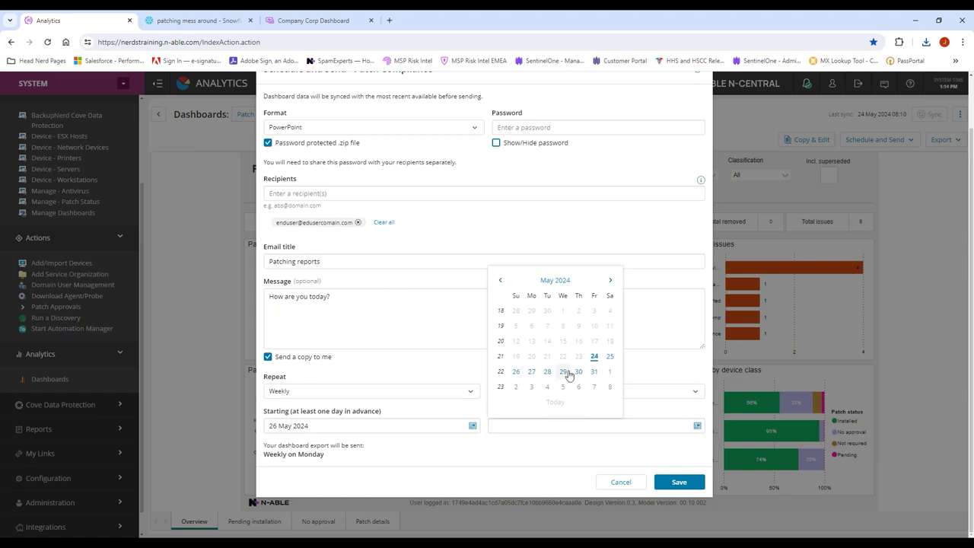
left_click(565, 282)
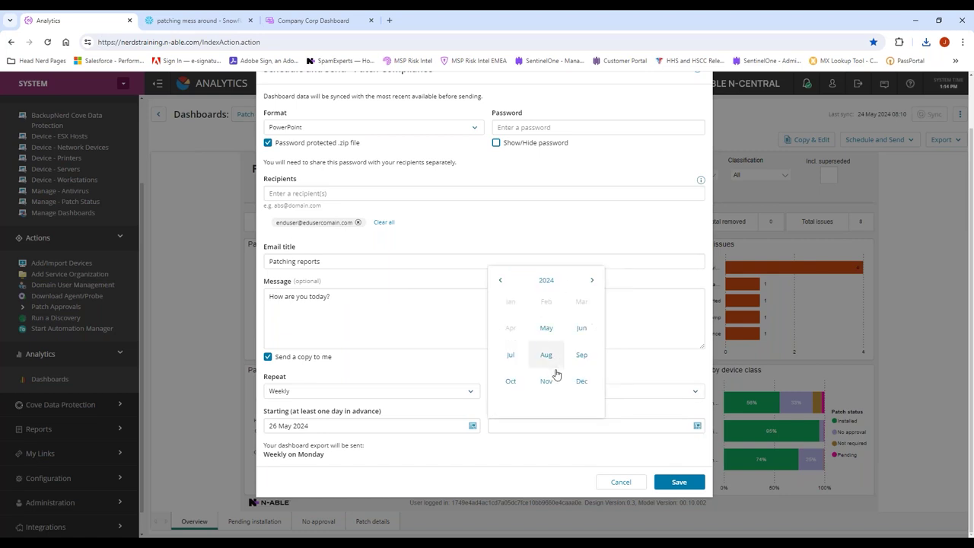
left_click(583, 383)
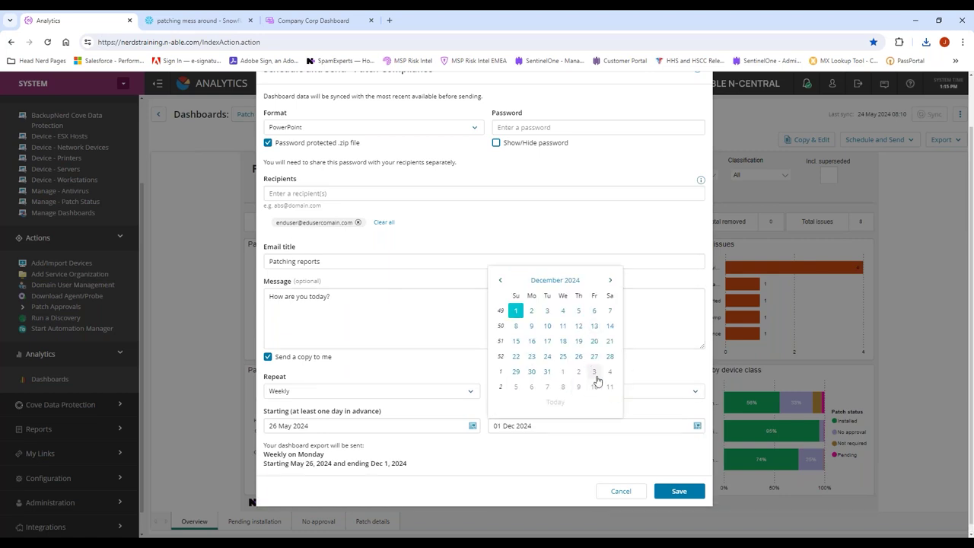
left_click(547, 372)
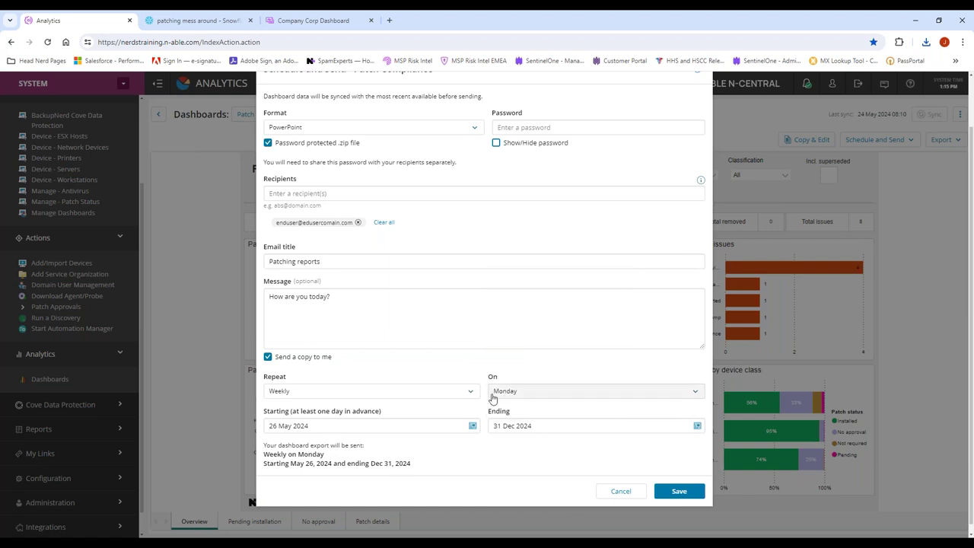
Enter the zip file password when prompted and save the schedule.
left_click(677, 491)
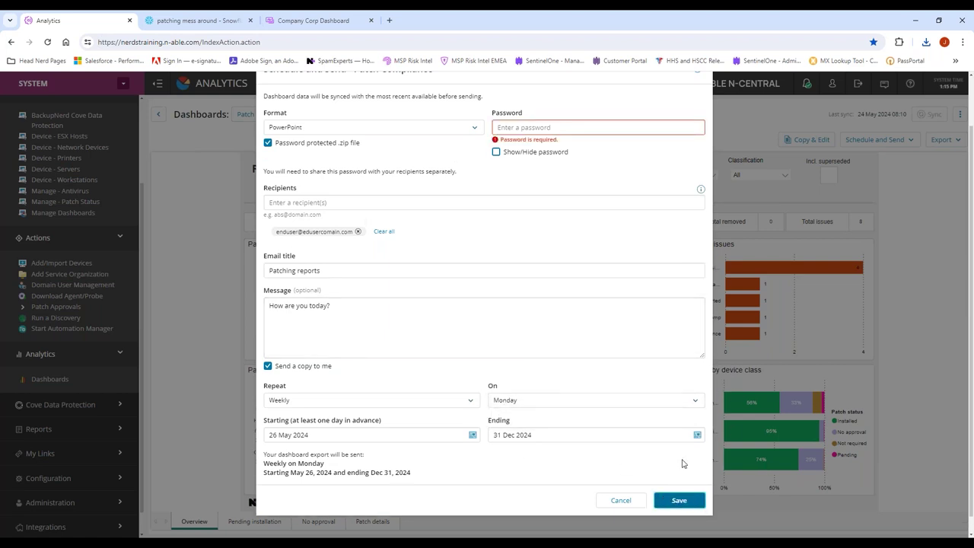
left_click(564, 128)
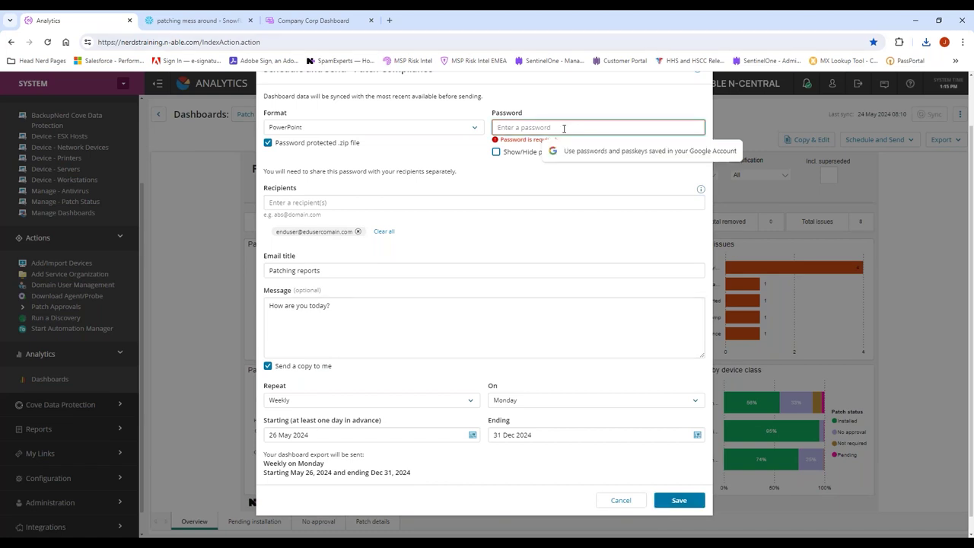
type("••")
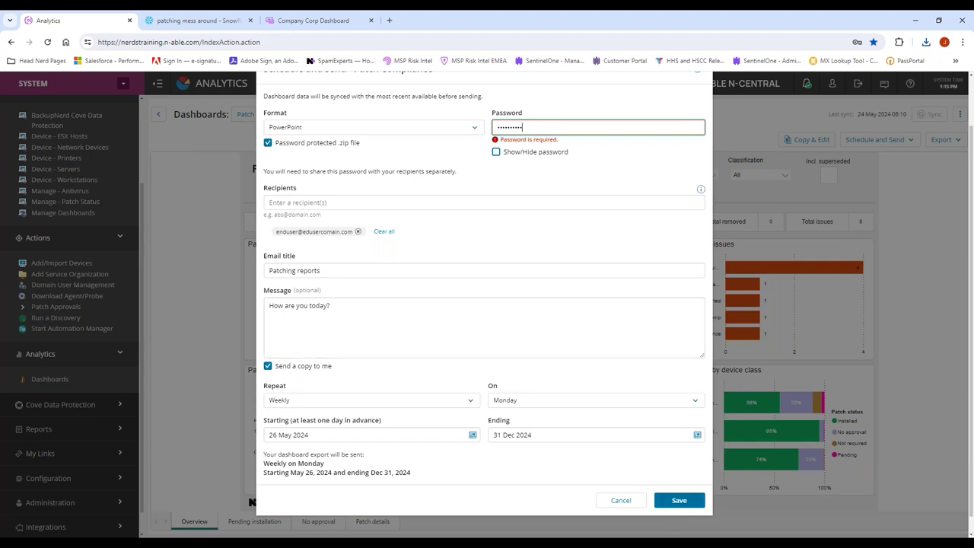
left_click(679, 500)
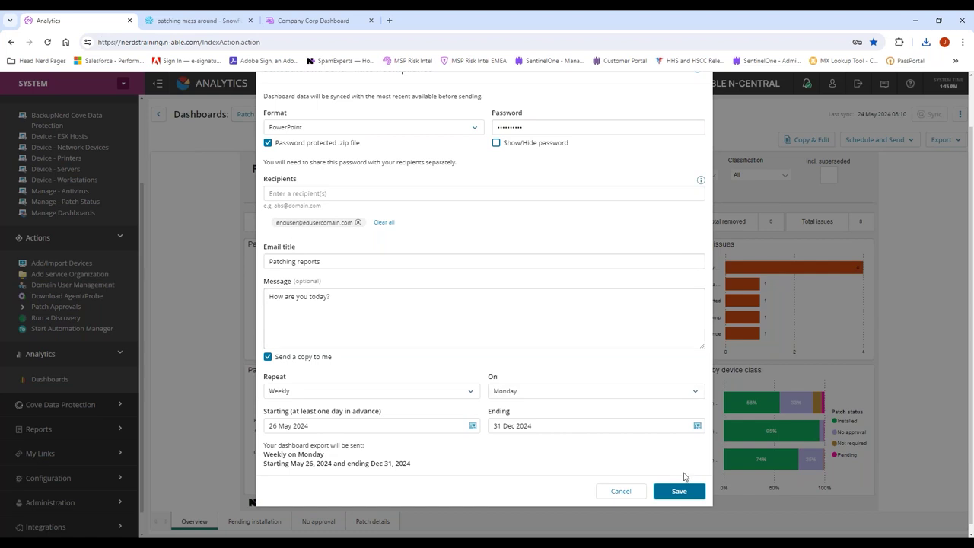
left_click(685, 493)
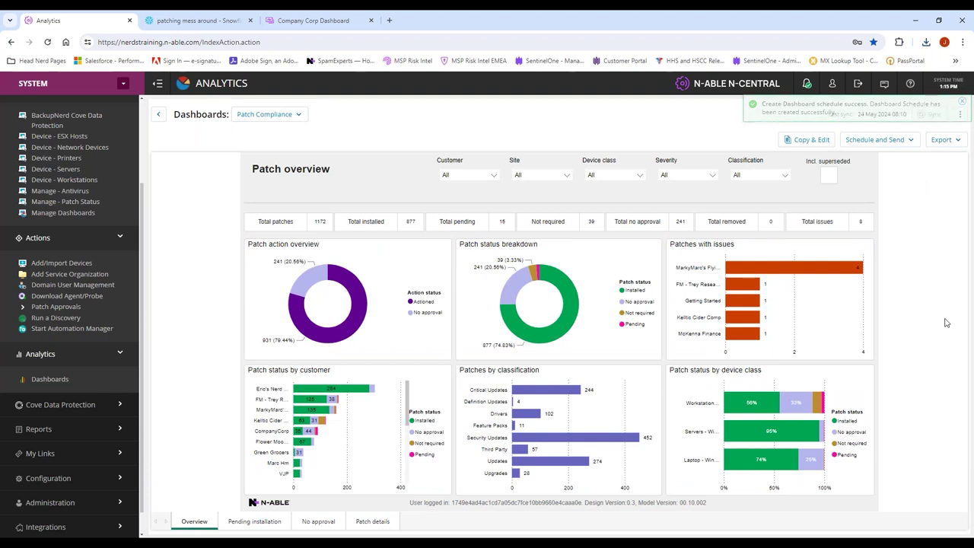
Open the dashboard's Manage schedule list and glance through the dashboard picker without changing it.
left_click(881, 141)
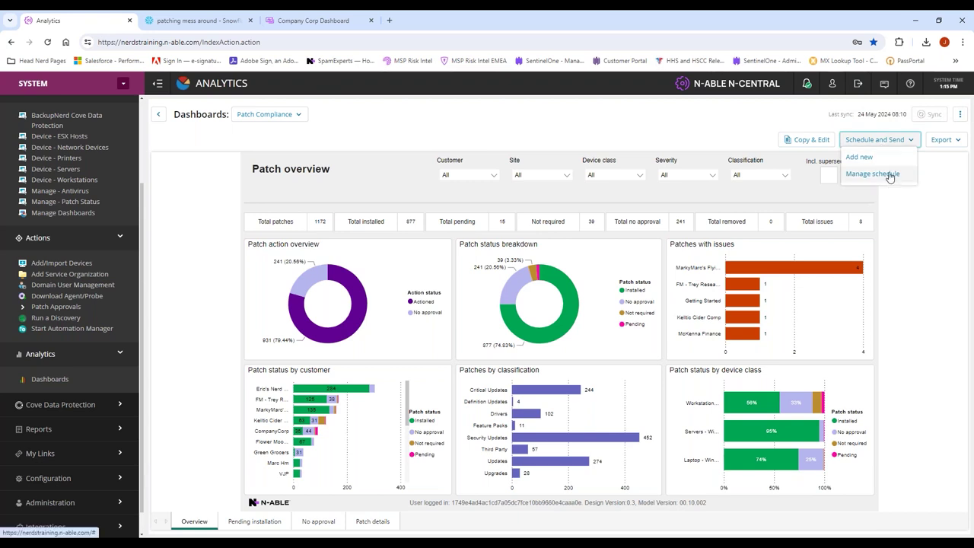
left_click(888, 175)
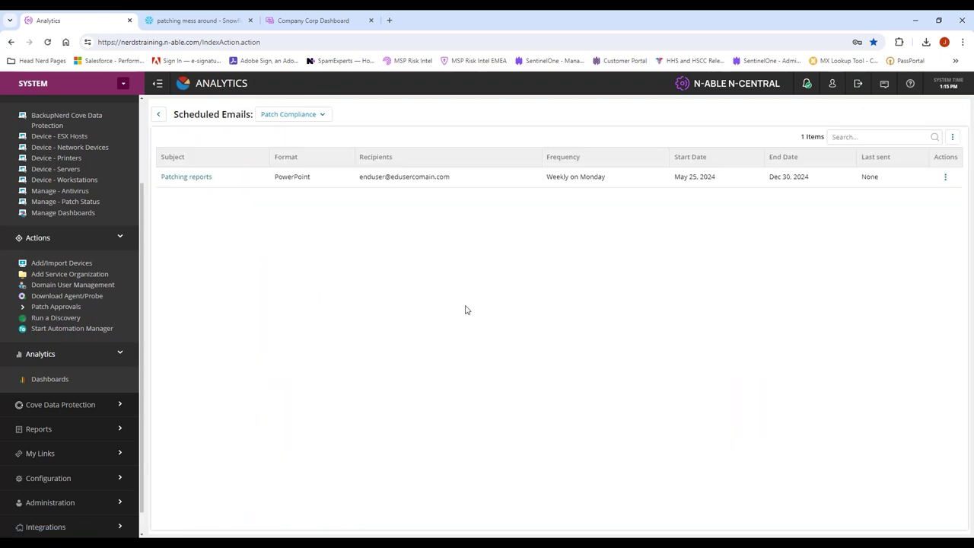
left_click(290, 115)
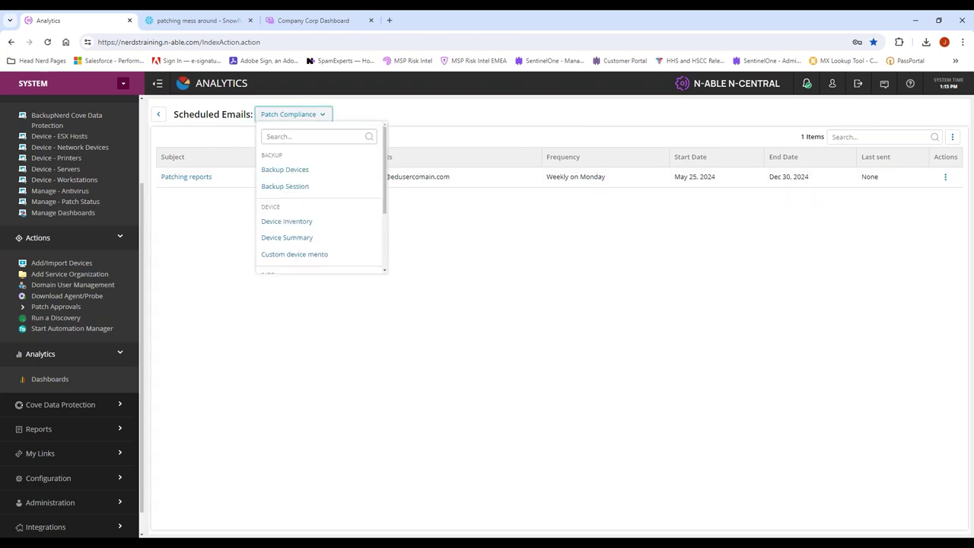
scroll(329, 241, "down", 5)
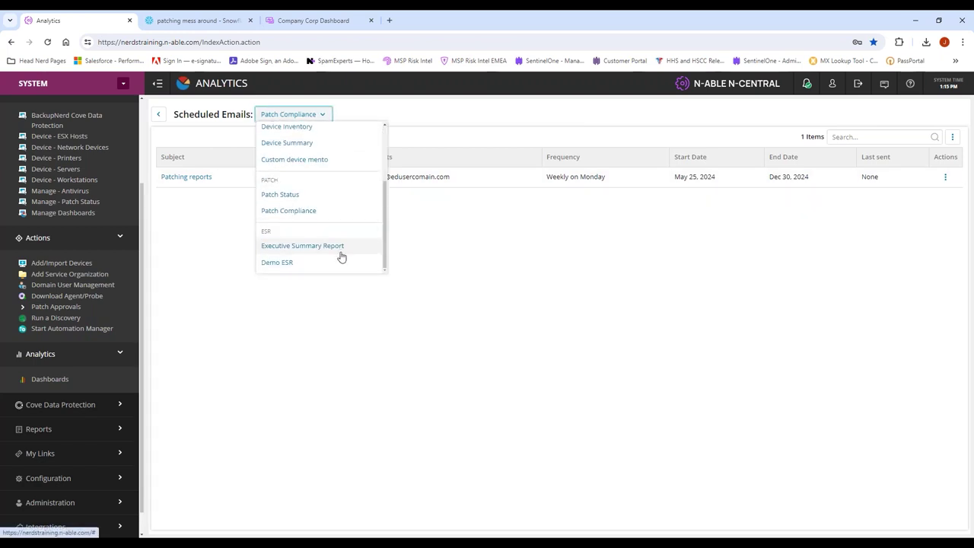
scroll(337, 259, "up", 5)
scroll(337, 259, "up", 1)
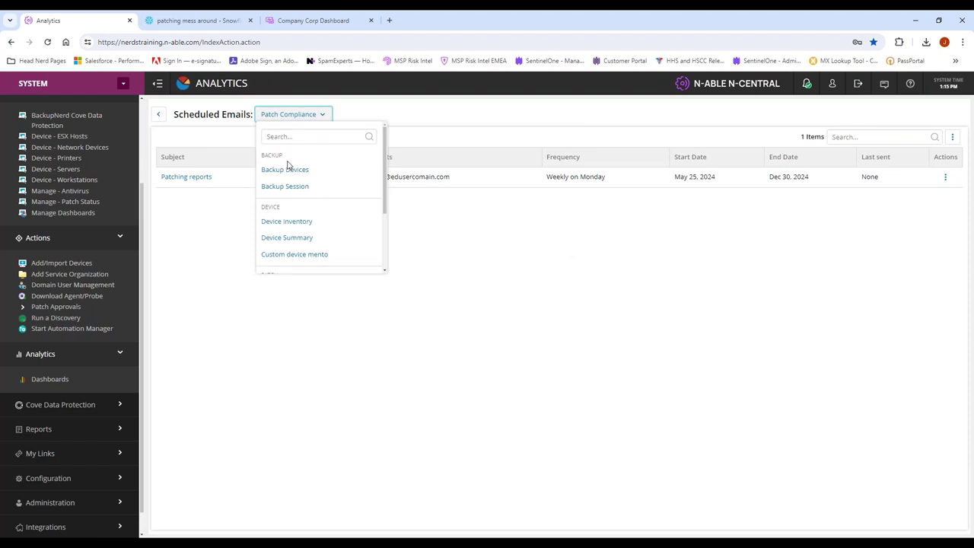
left_click(542, 261)
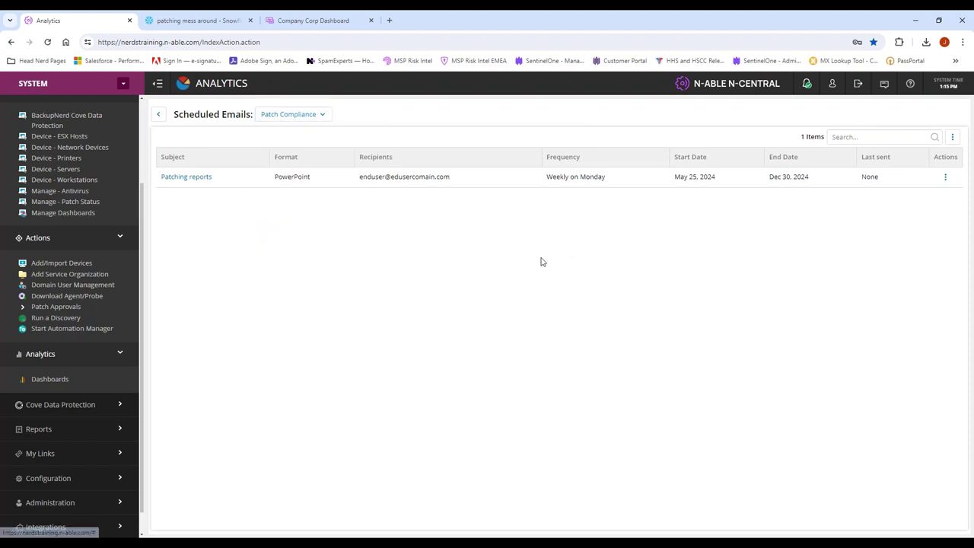
Review the Patching reports schedule's settings and preview its Pending installation page.
left_click(194, 178)
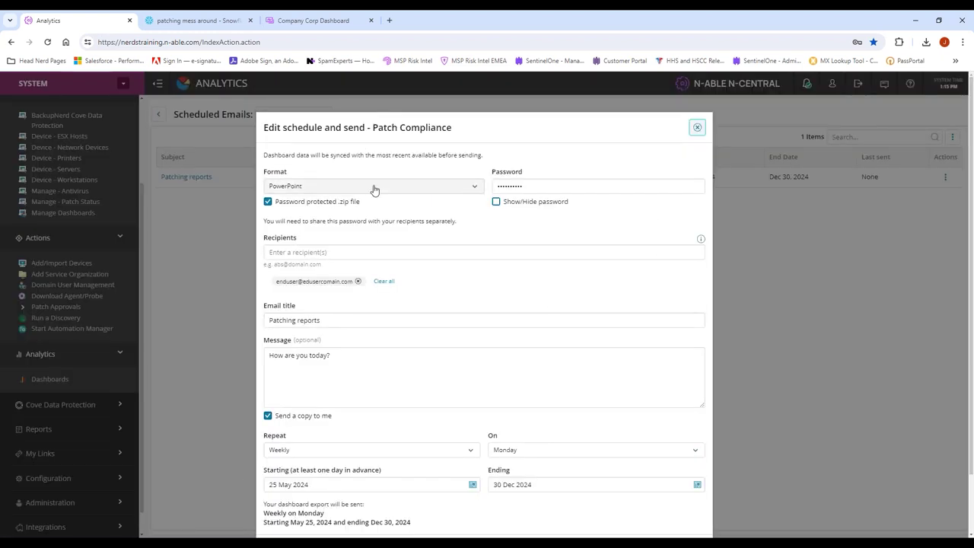
scroll(370, 188, "down", 1)
left_click(621, 483)
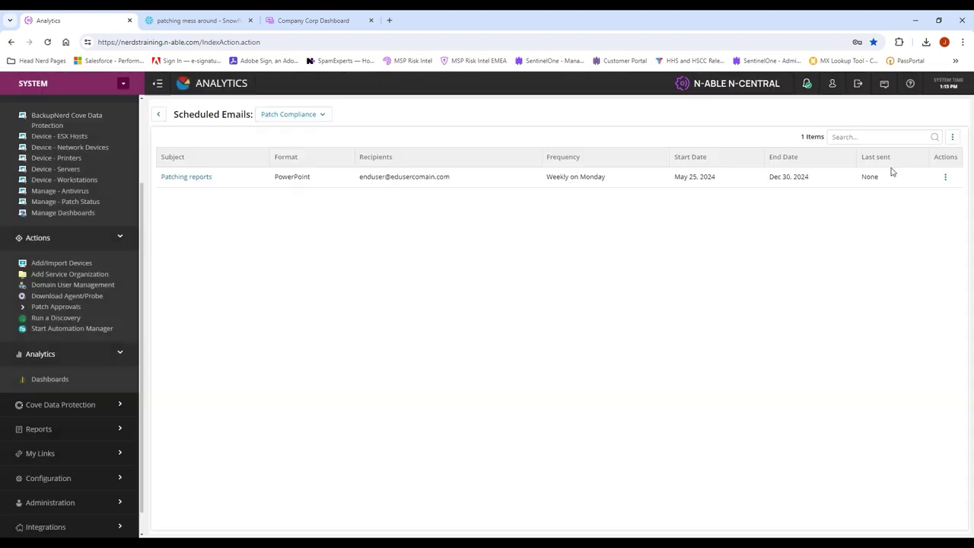
left_click(945, 177)
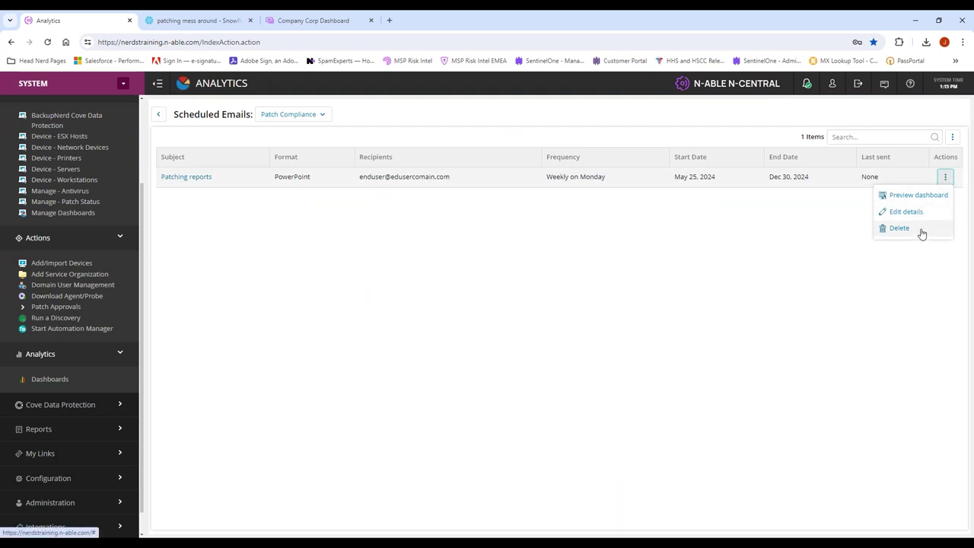
left_click(918, 195)
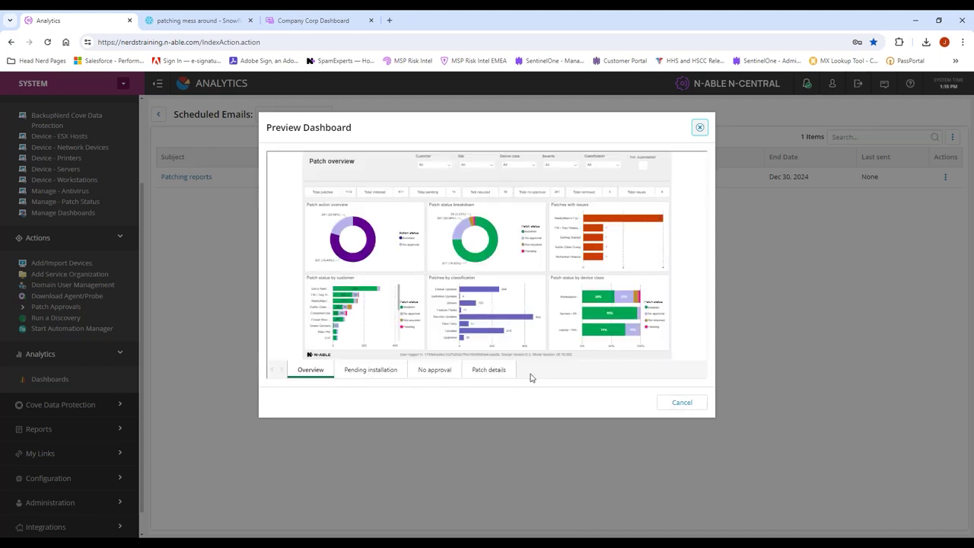
left_click(496, 373)
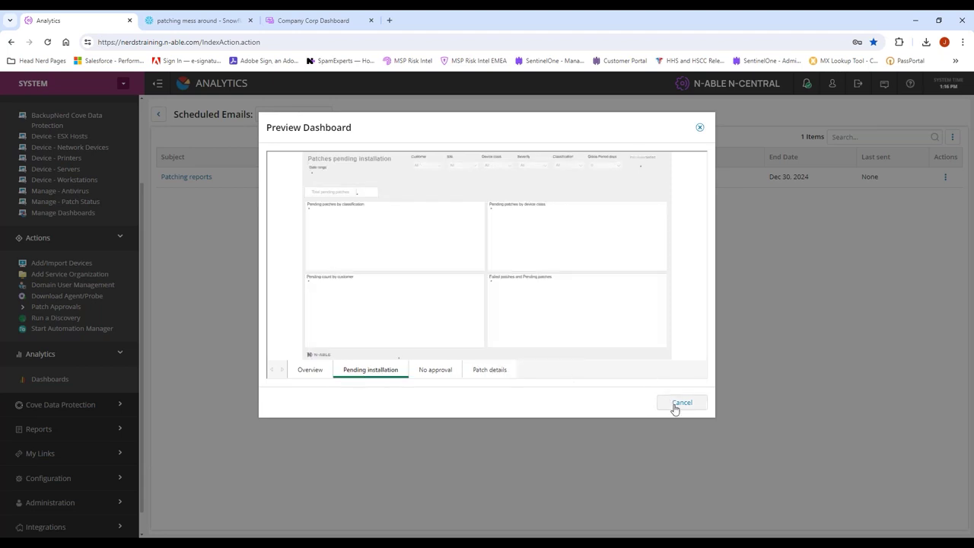
left_click(677, 405)
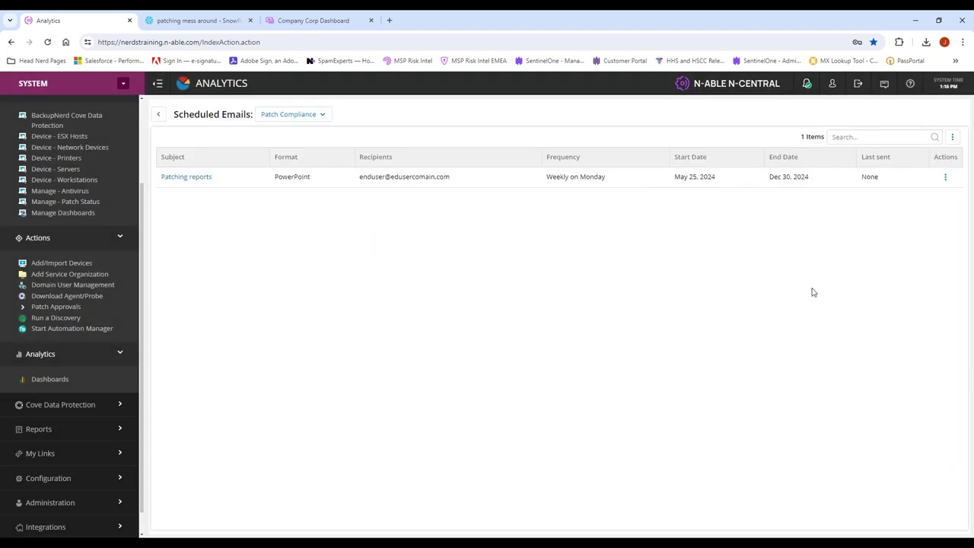
Delete the Patching reports schedule from its Actions menu, then go back to Dashboards.
left_click(945, 177)
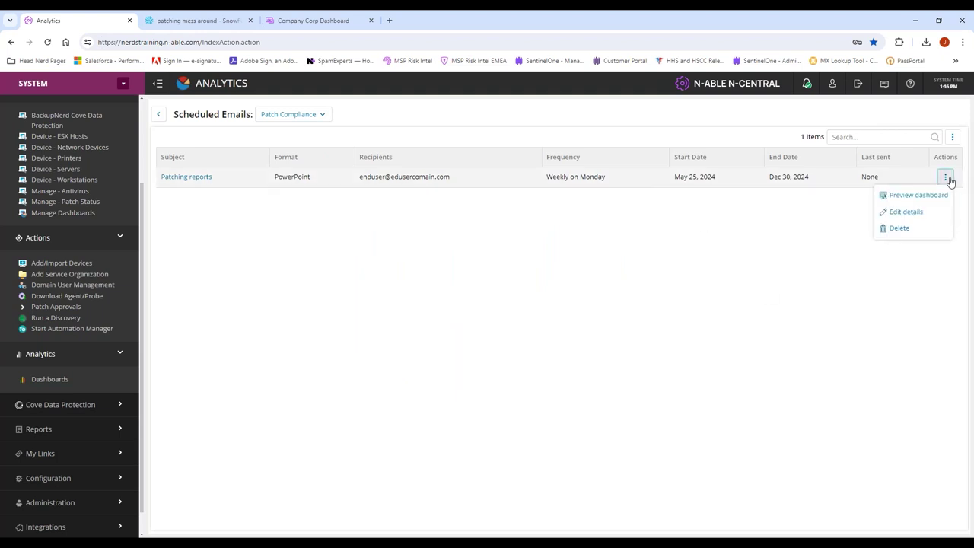
left_click(883, 227)
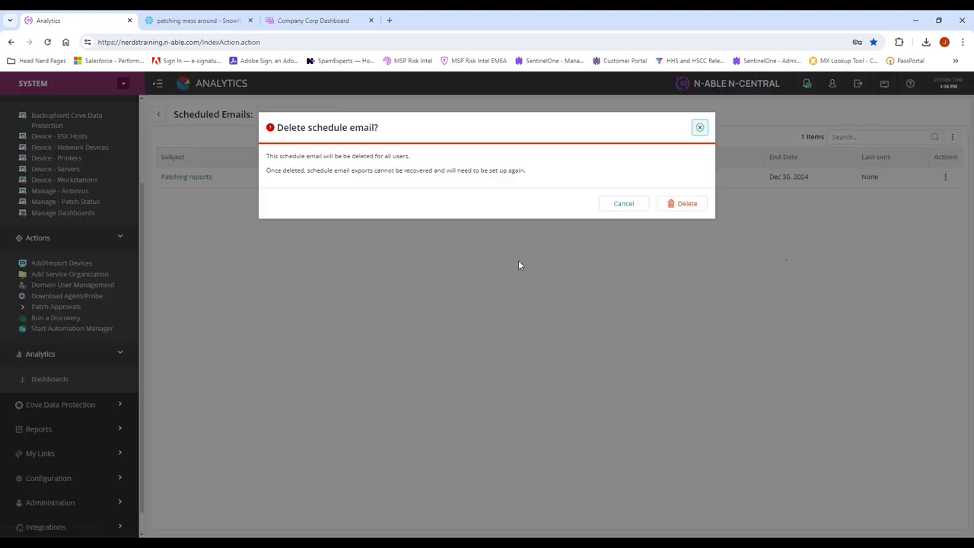
left_click(671, 209)
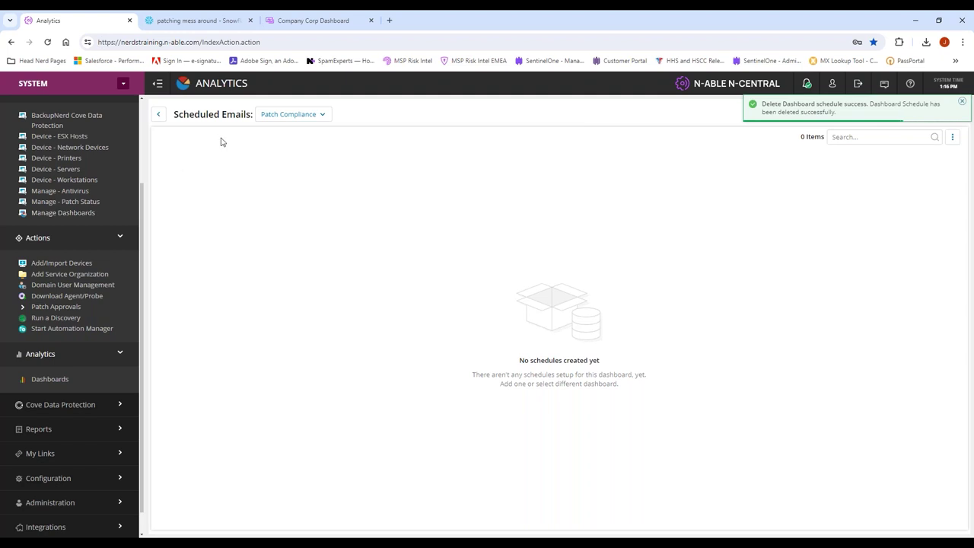
left_click(159, 114)
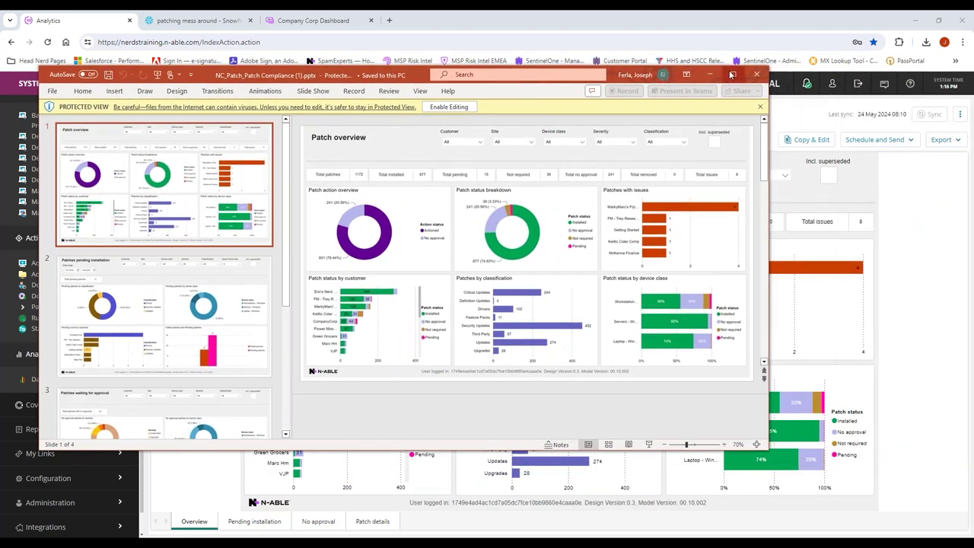
left_click(731, 75)
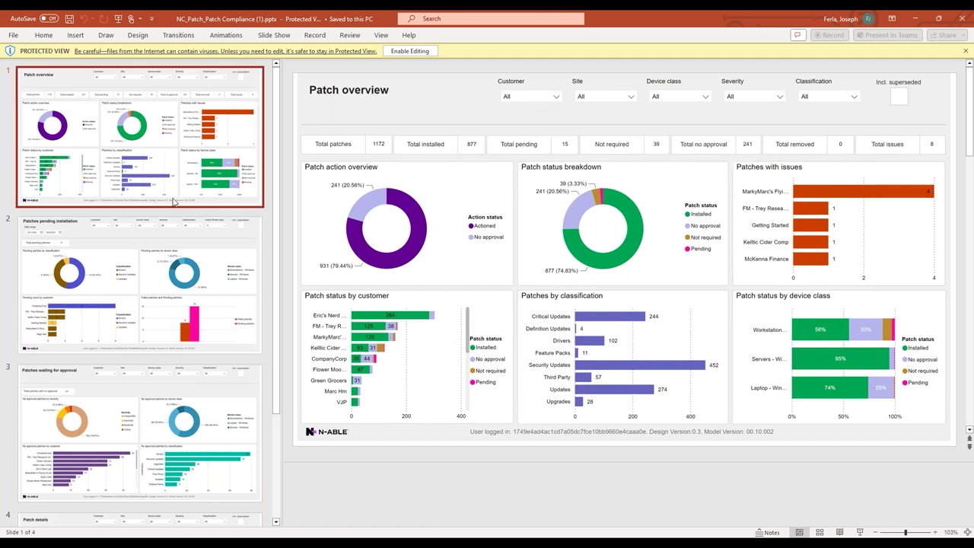
scroll(169, 393, "down", 3)
left_click(170, 415)
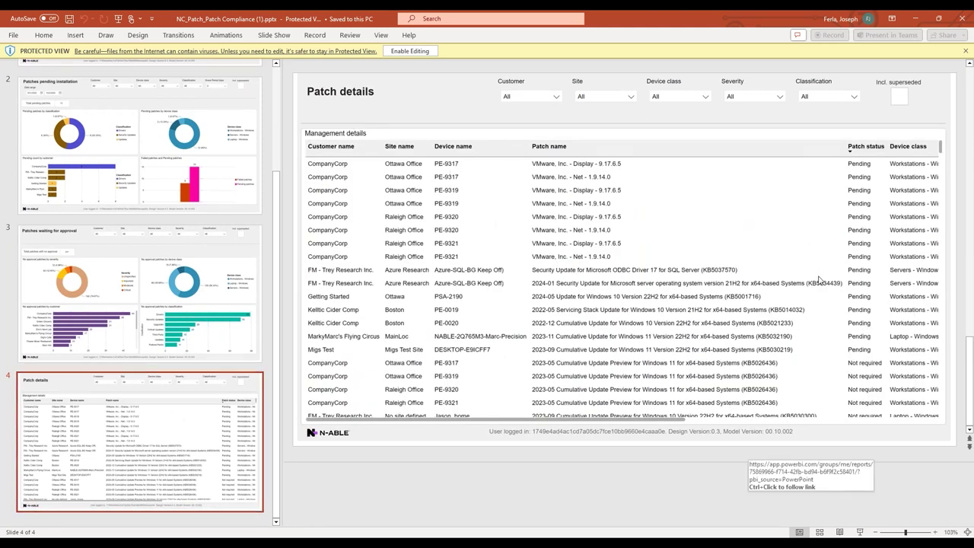
key("Home")
left_click(121, 417)
scroll(122, 417, "down", 3)
left_click(122, 417)
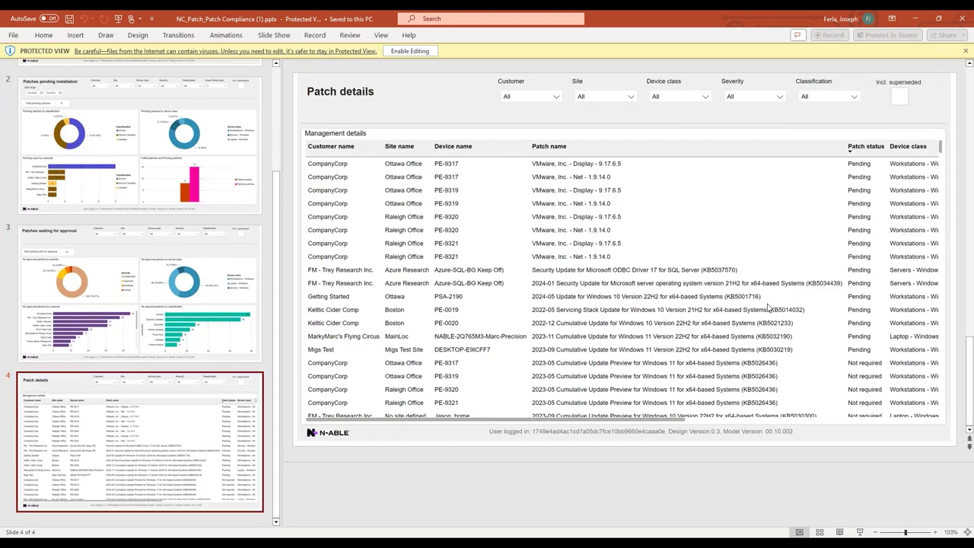
left_click(966, 19)
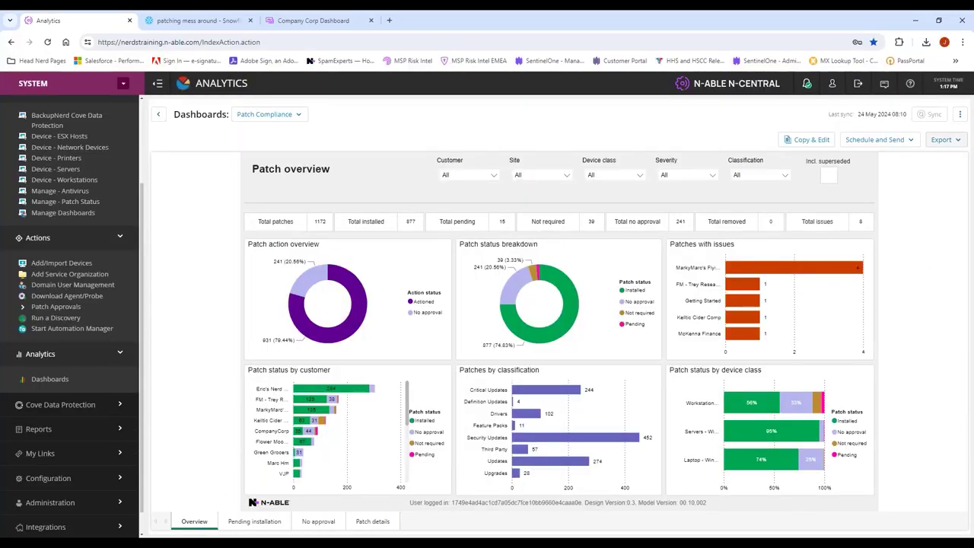
left_click(959, 114)
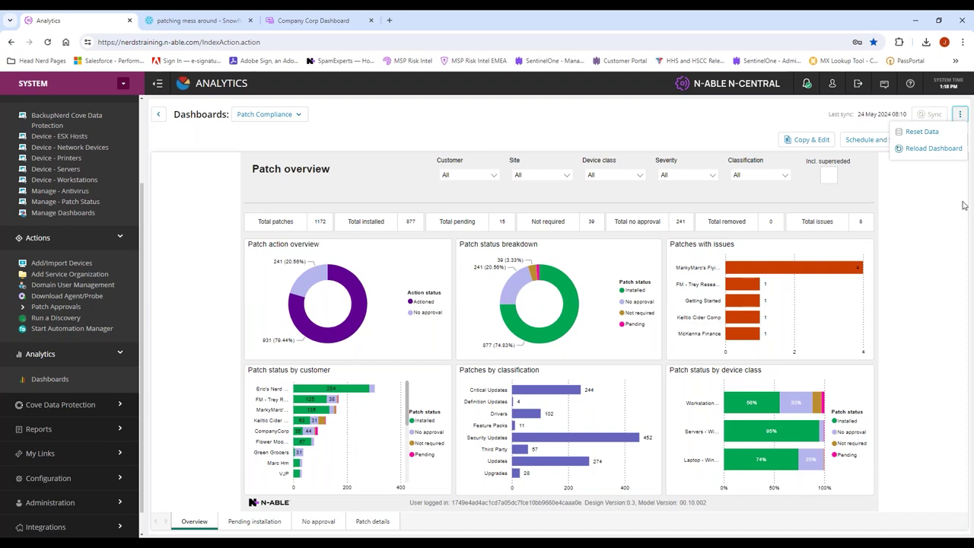
Expand Administration > User Management, open Roles in a new tab, and select ALL ADMIN.
left_click(961, 118)
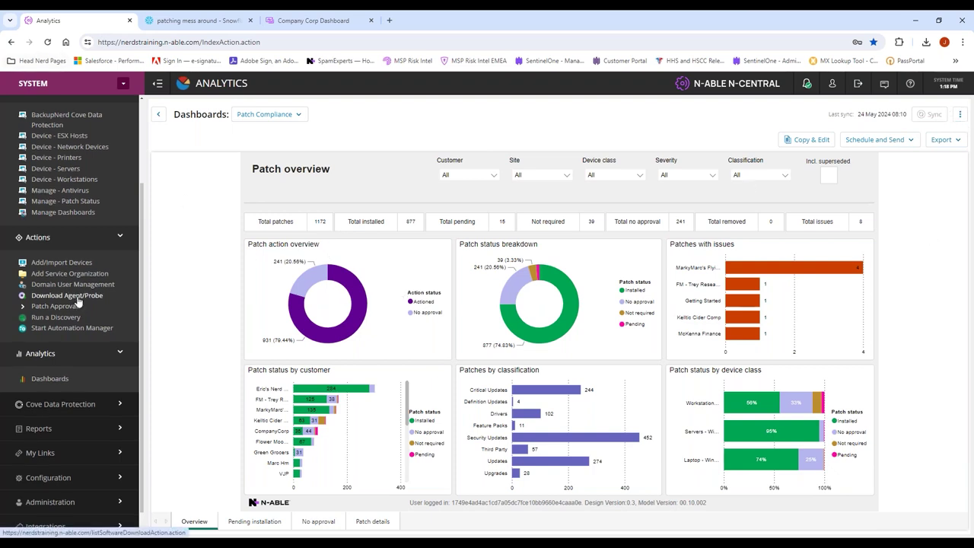
scroll(83, 327, "down", 1)
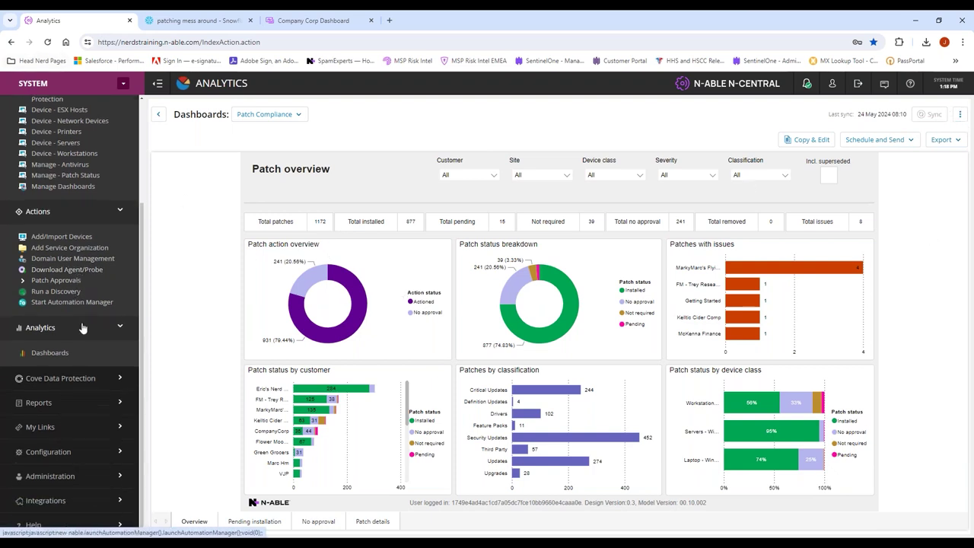
left_click(53, 478)
scroll(60, 487, "down", 3)
left_click(59, 484)
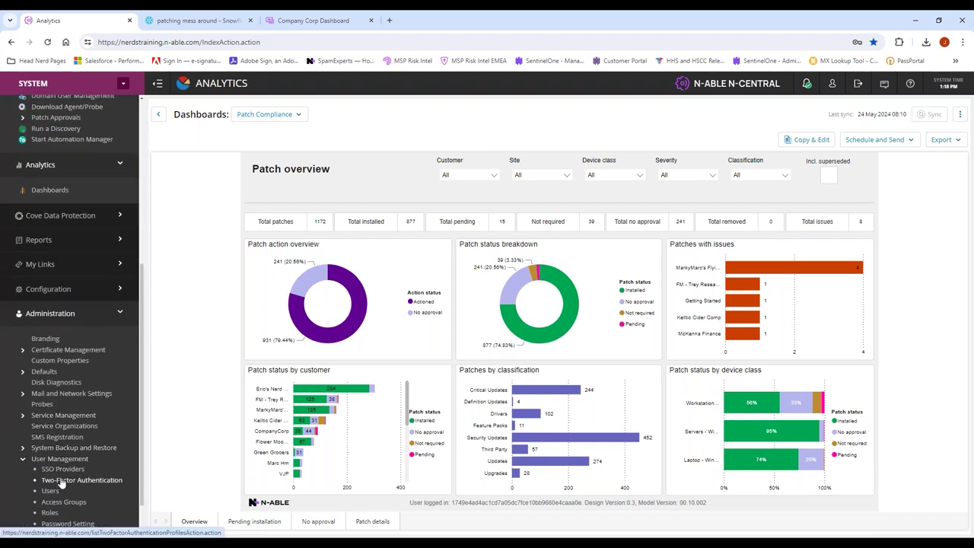
scroll(65, 496, "down", 2)
right_click(52, 465)
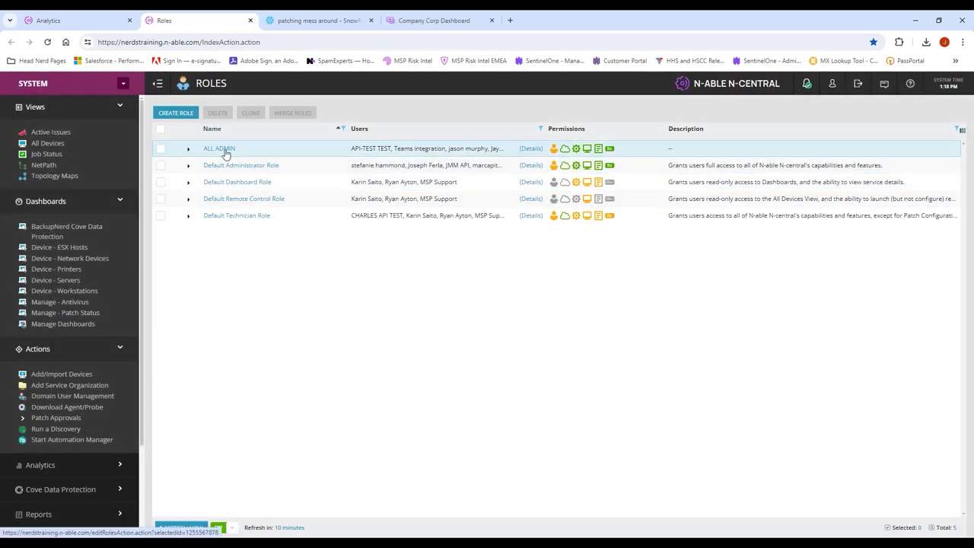
left_click(221, 149)
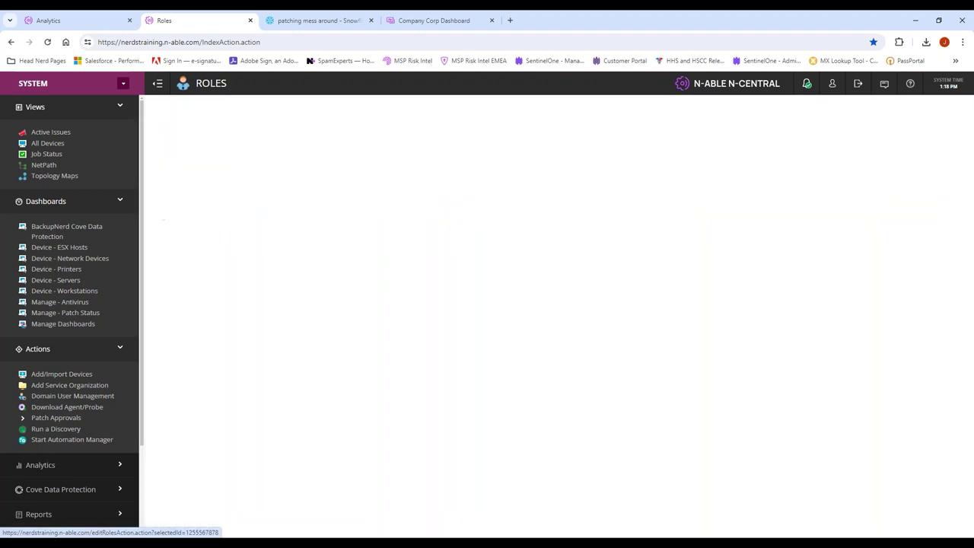
Scroll ALL ADMIN's permissions down to the Reporting section, then close the role editor tab.
scroll(461, 408, "down", 10)
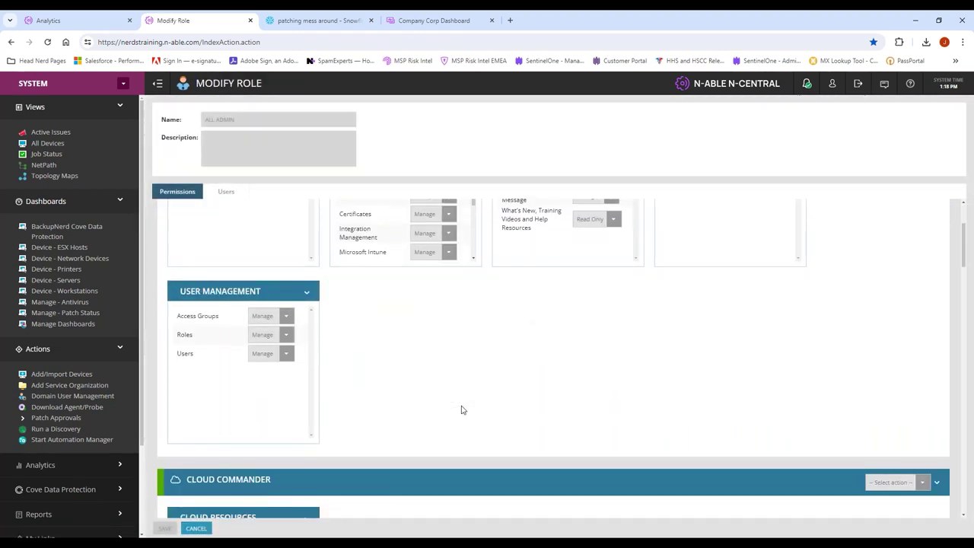
scroll(461, 410, "down", 10)
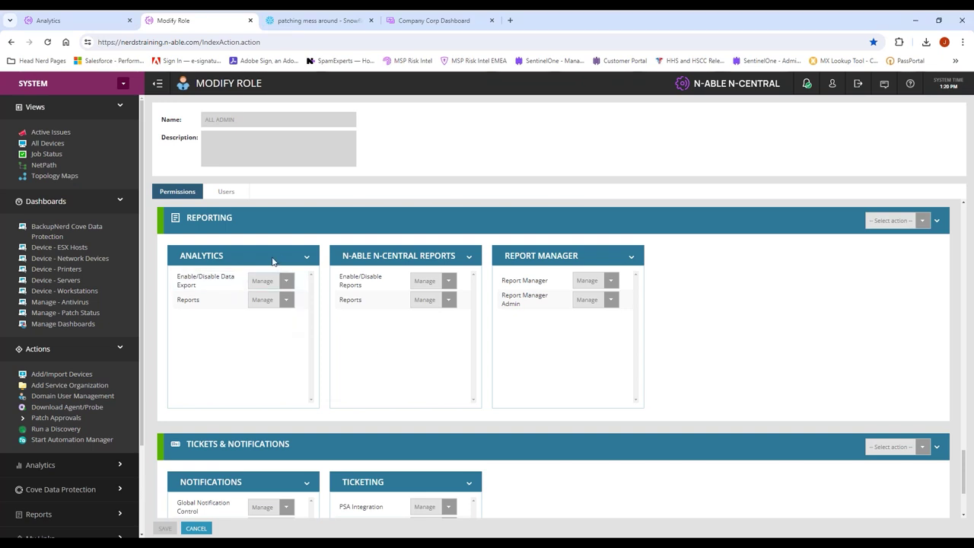
left_click(250, 21)
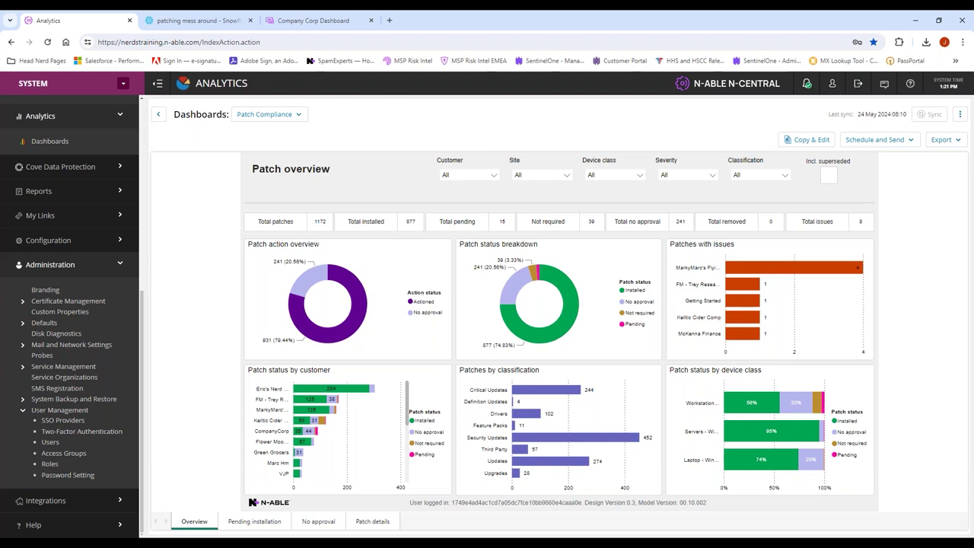
Copy the dashboard as 'Enduser's Patching Compliance' with category 'Patching Compliance per enduser org'.
left_click(807, 140)
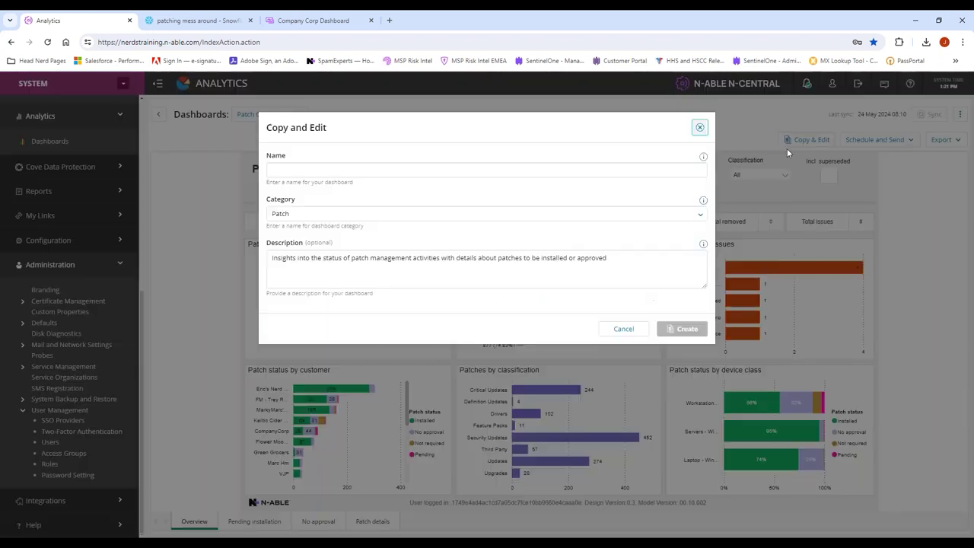
left_click(279, 168)
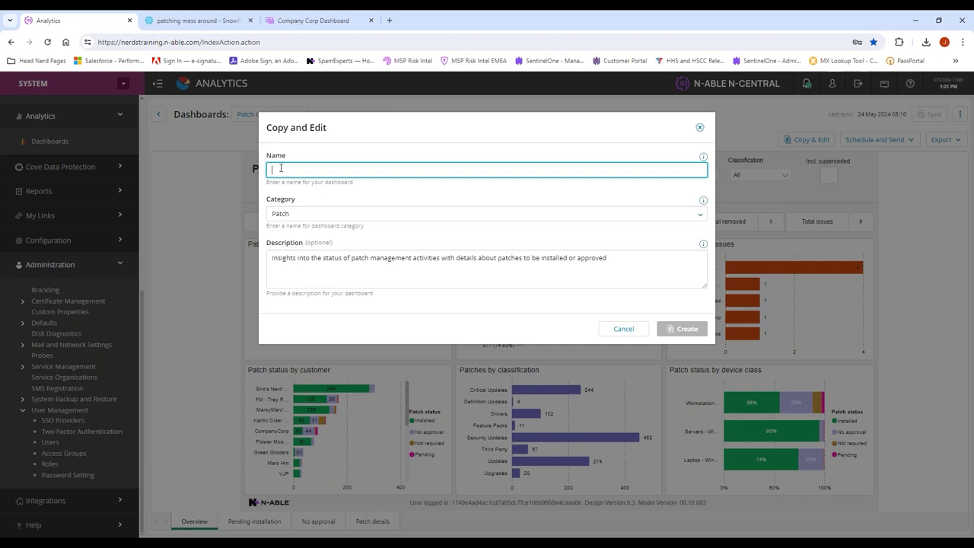
type("Enduser")
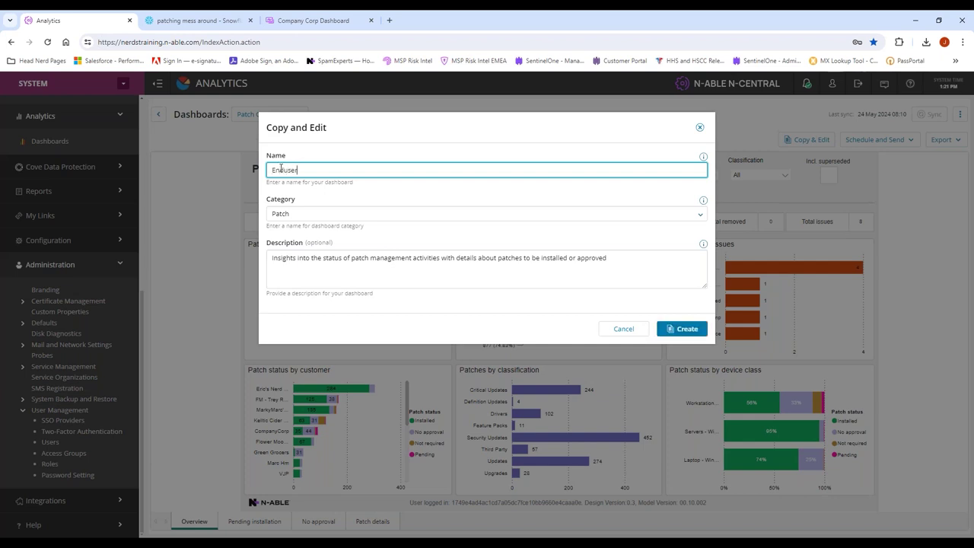
type("'s Patching Compliance")
left_click(318, 214)
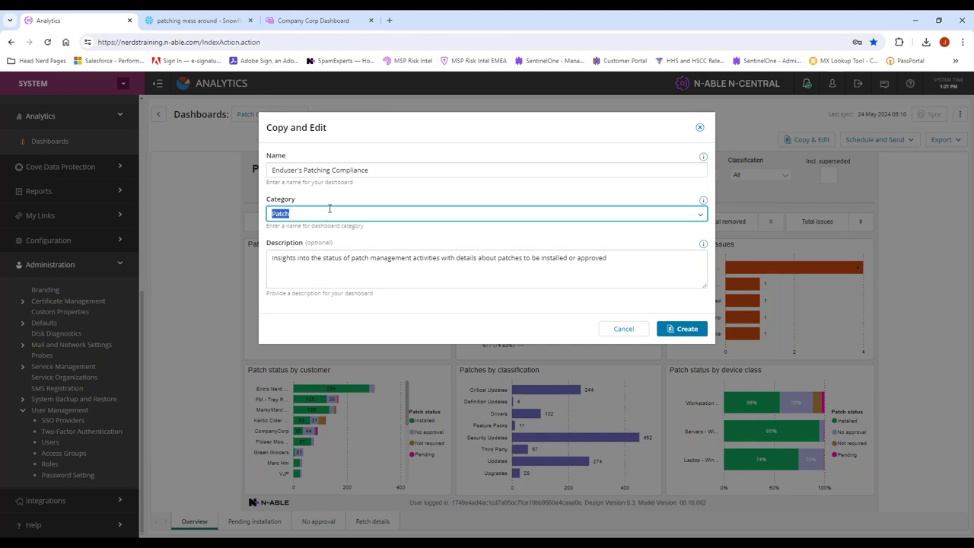
type("Business Name - Pathc")
key("BackSpace")
key("BackSpace")
type("ching Compl")
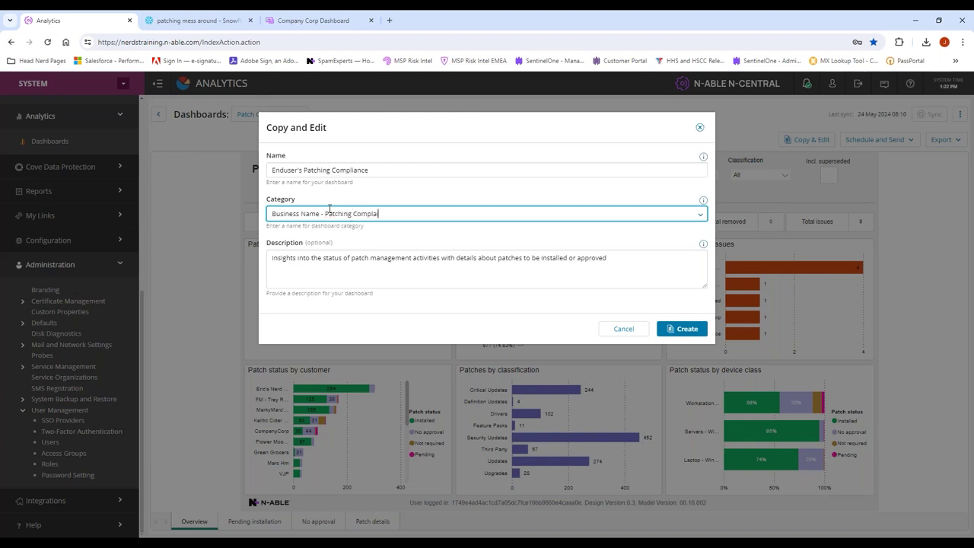
type("iance")
left_click_drag(323, 213, 249, 211)
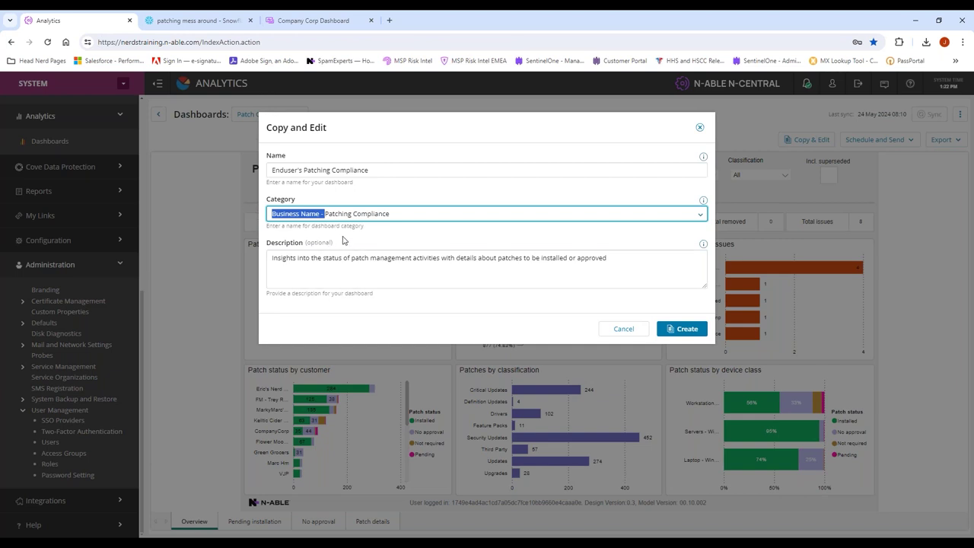
key("BackSpace")
left_click(363, 214)
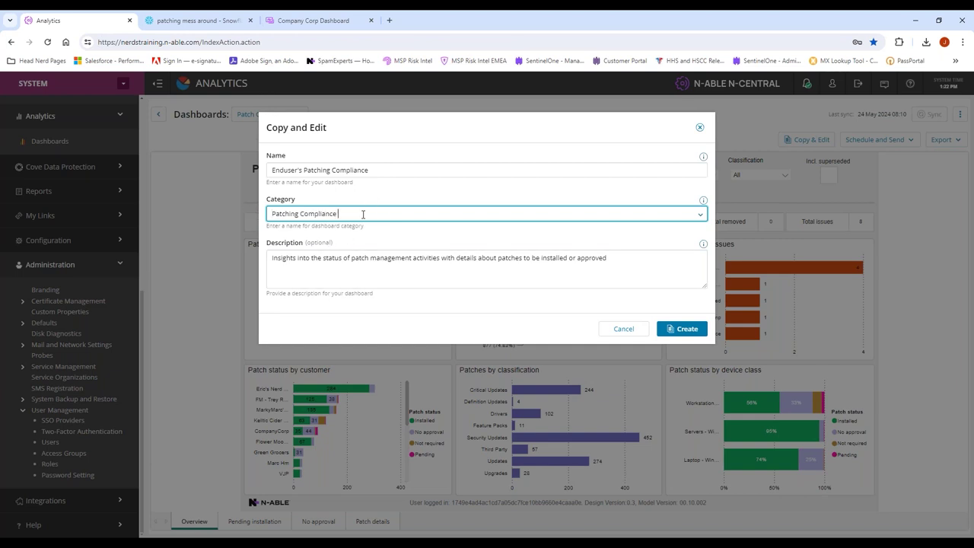
type("per enduser org")
left_click(315, 273)
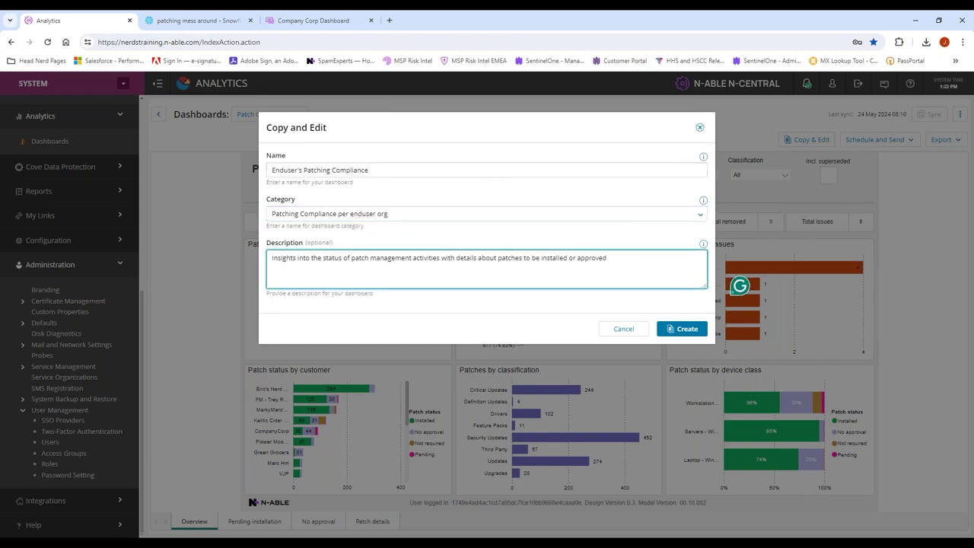
Create the copied dashboard, save it via File > Save, and turn off Edit Dashboard Mode.
left_click(670, 331)
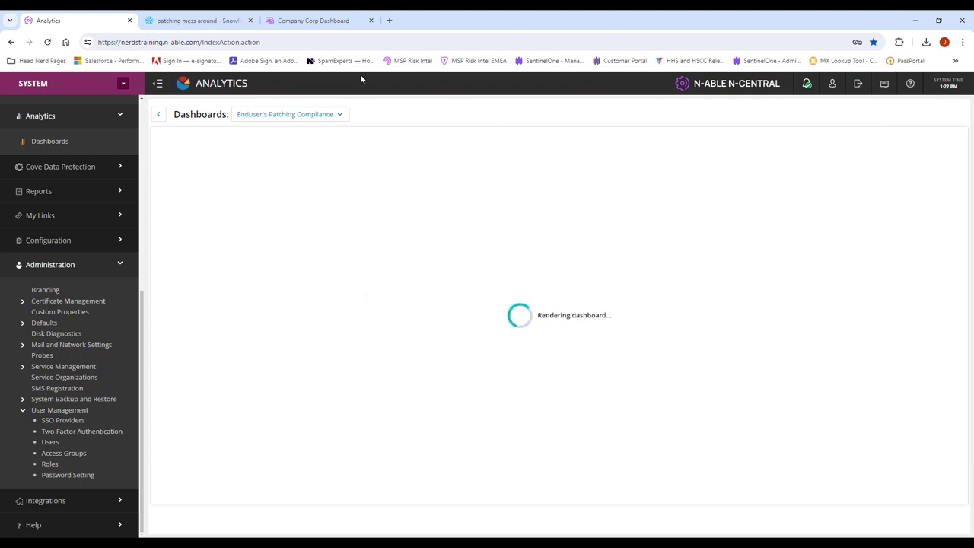
left_click(344, 115)
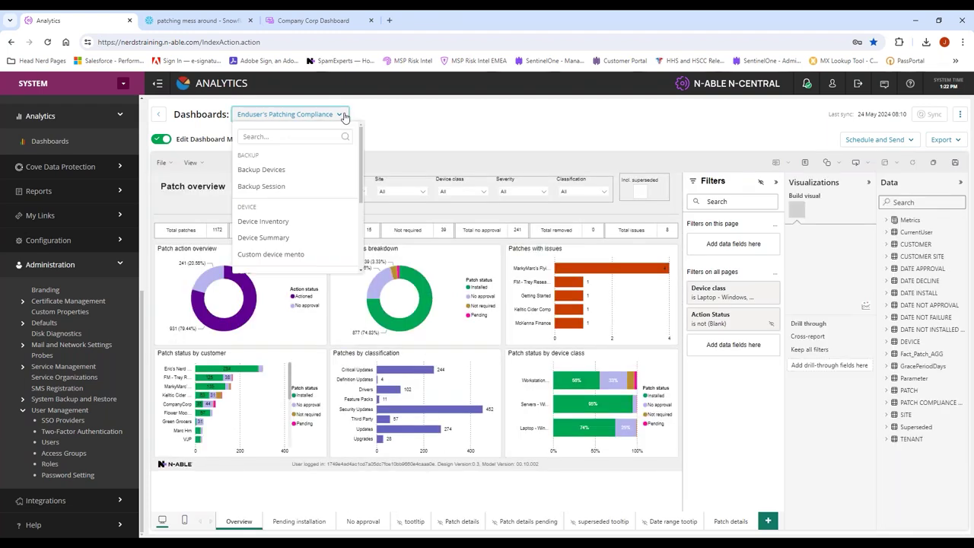
scroll(297, 198, "down", 3)
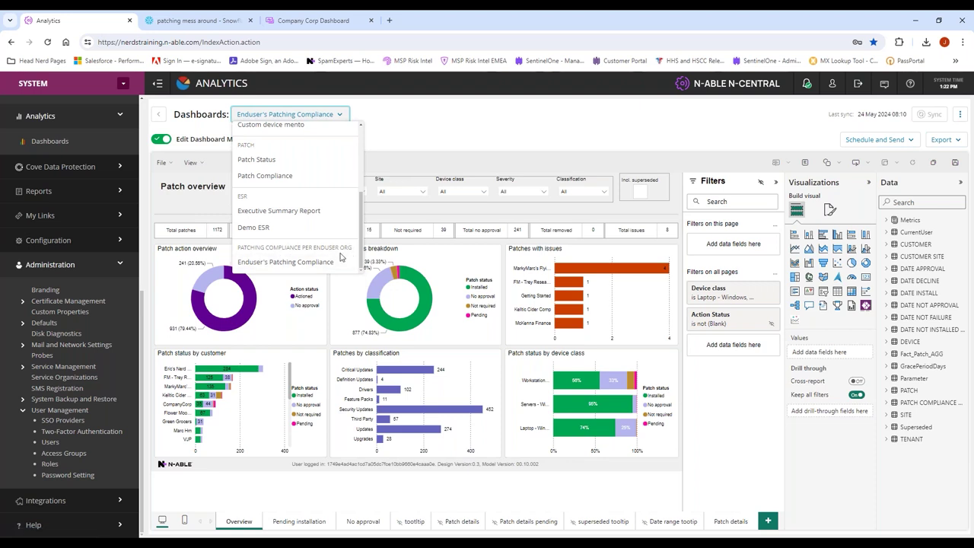
left_click(522, 128)
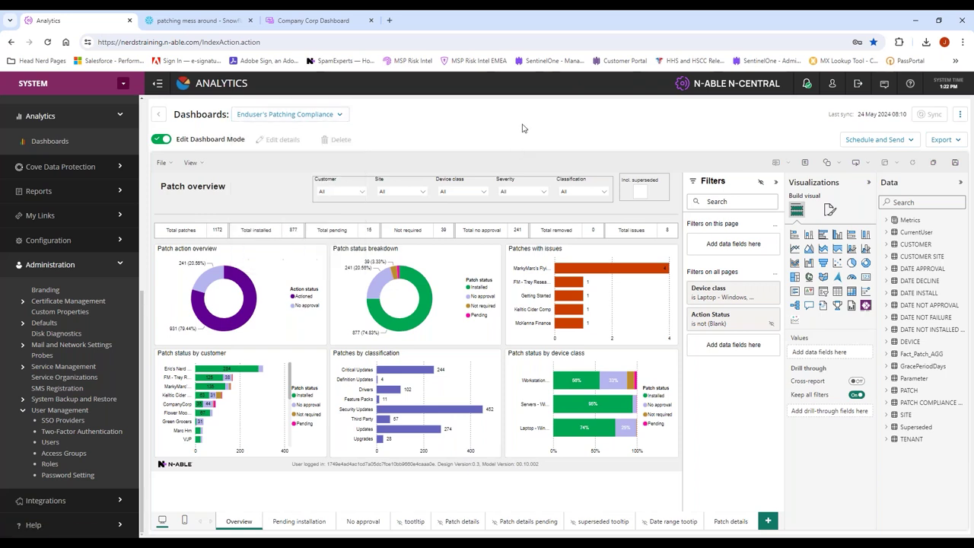
left_click(161, 163)
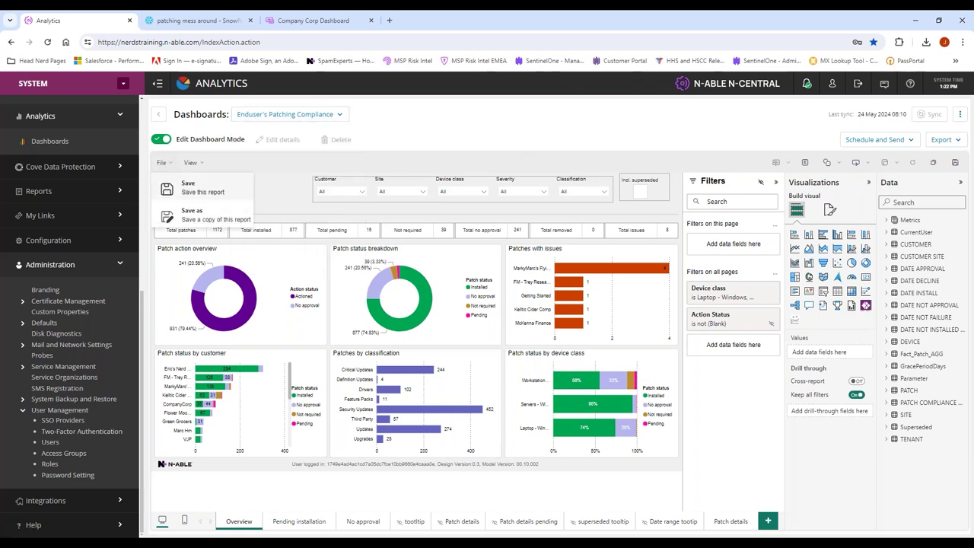
left_click(191, 195)
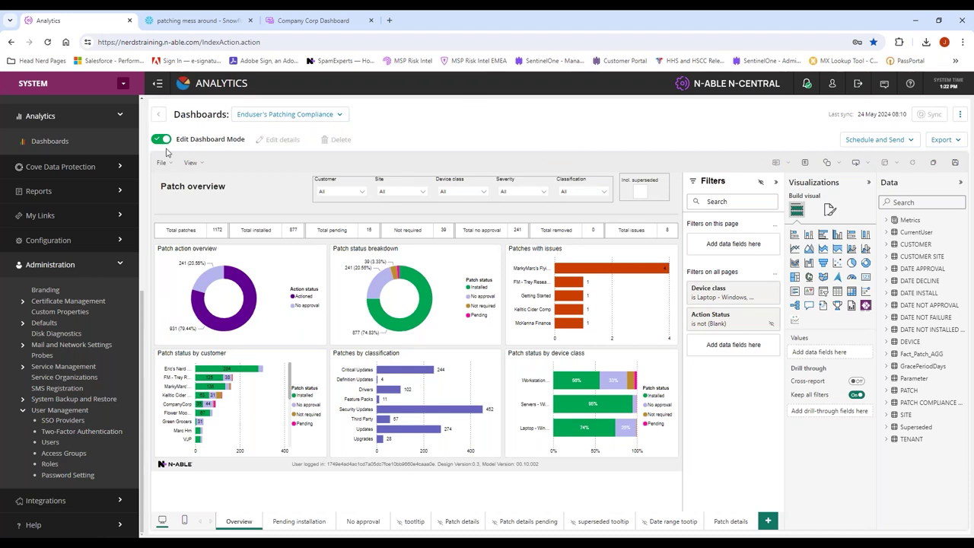
left_click(161, 139)
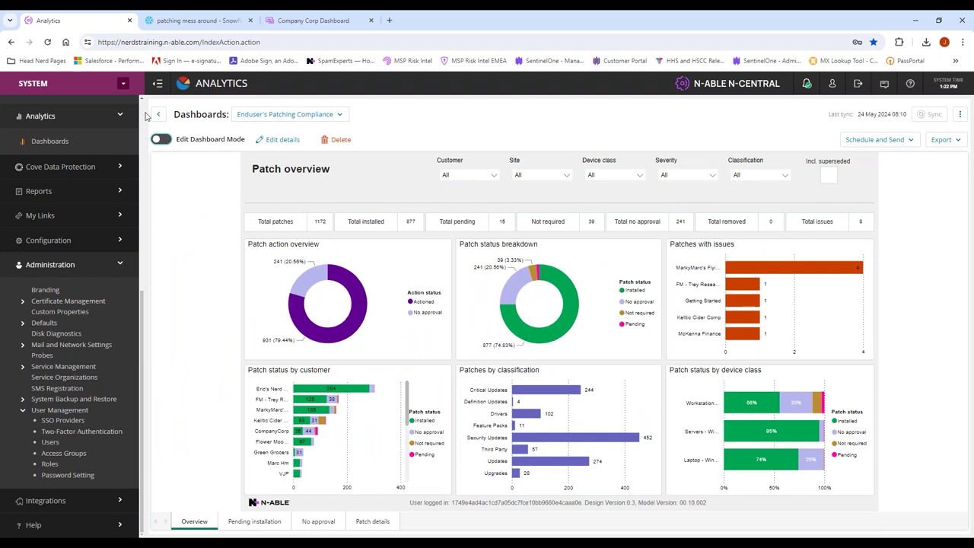
Back on the dashboards list, filter to Patching Compliance per enduser org and open Enduser's Patching Compliance.
left_click(158, 114)
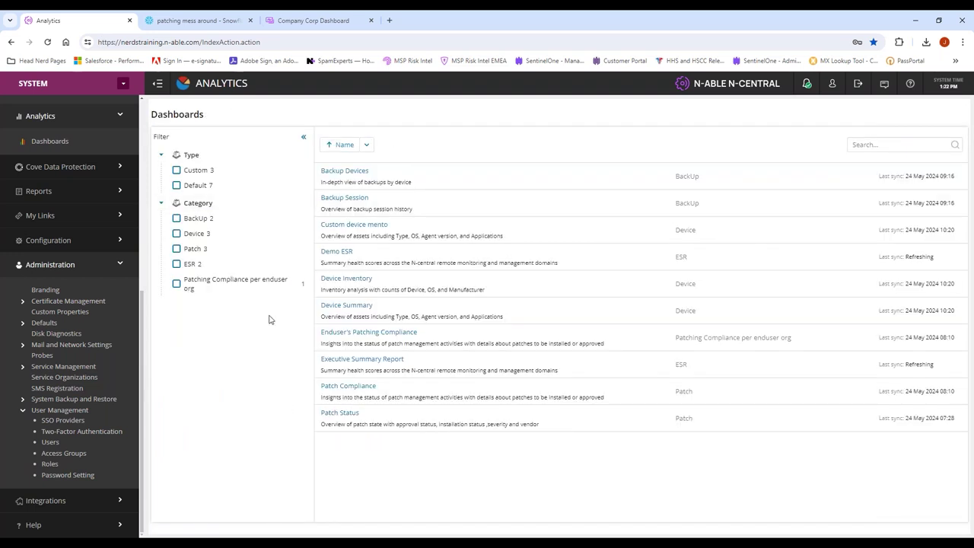
left_click(183, 293)
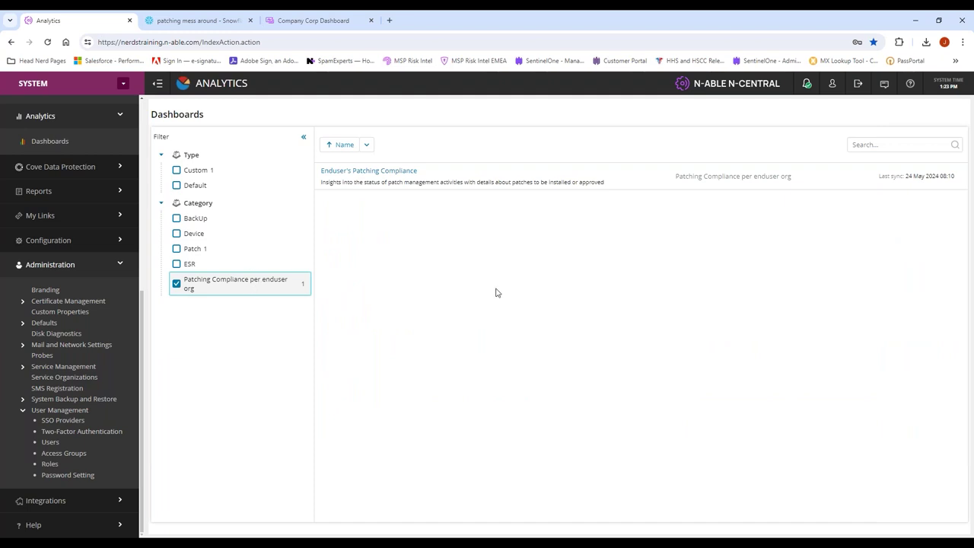
left_click(384, 171)
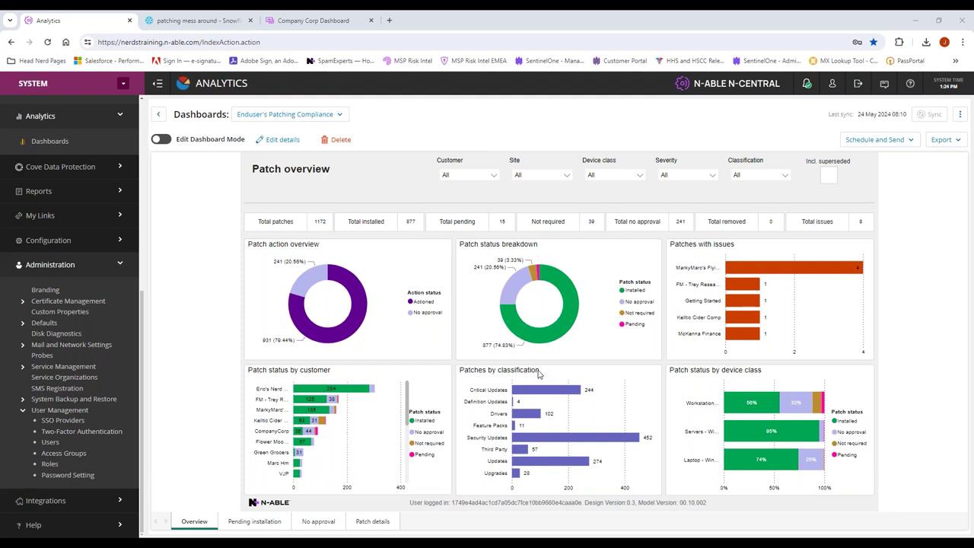
Open the Dashboards link in a new browser tab, then close that tab.
right_click(49, 137)
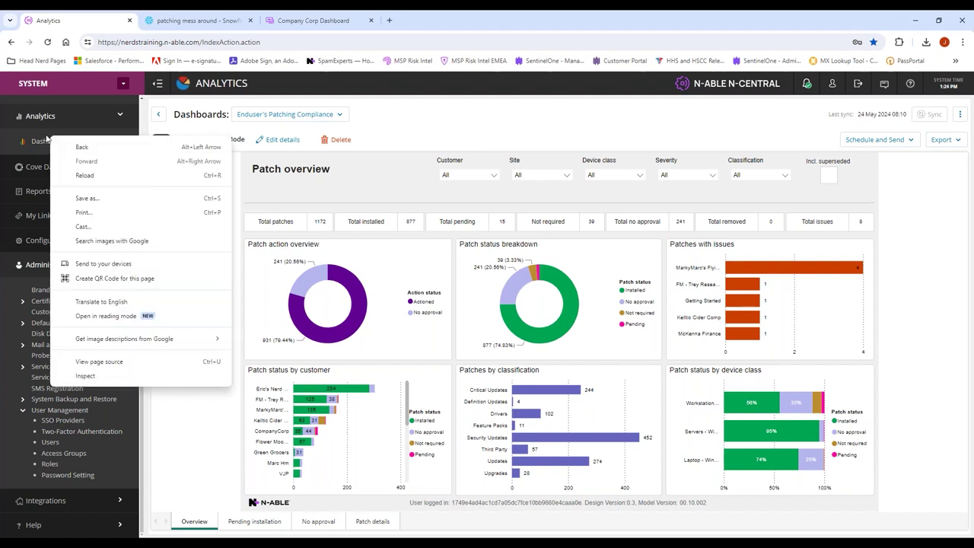
key("Escape")
right_click(49, 141)
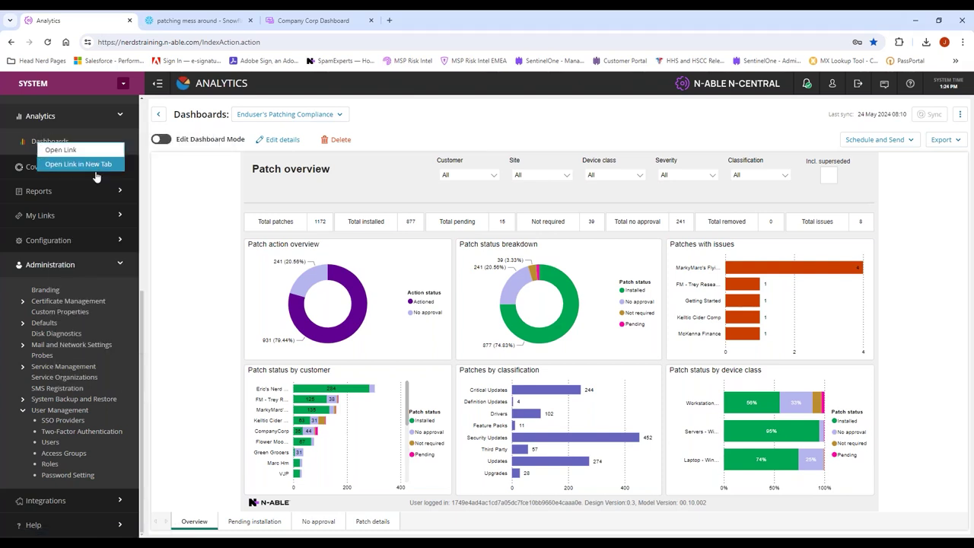
left_click(95, 166)
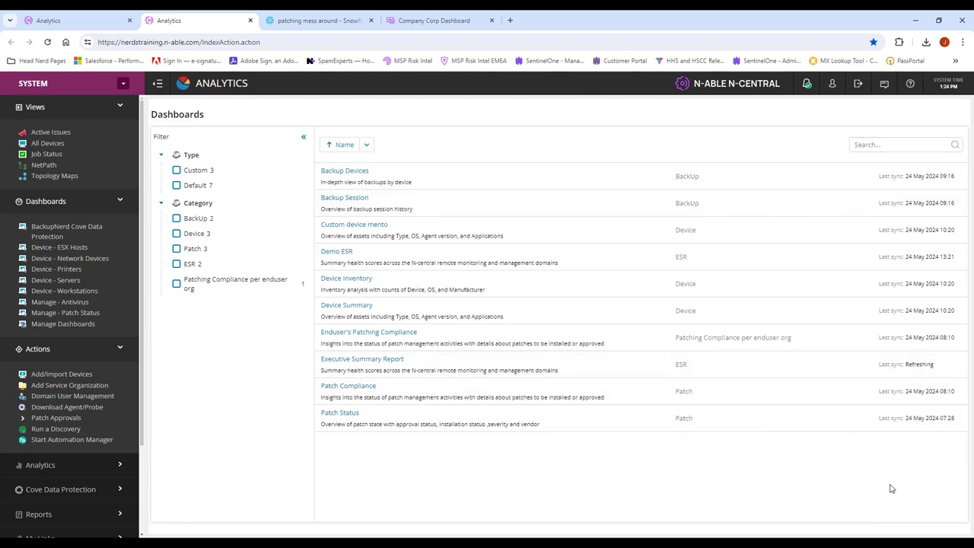
left_click(251, 20)
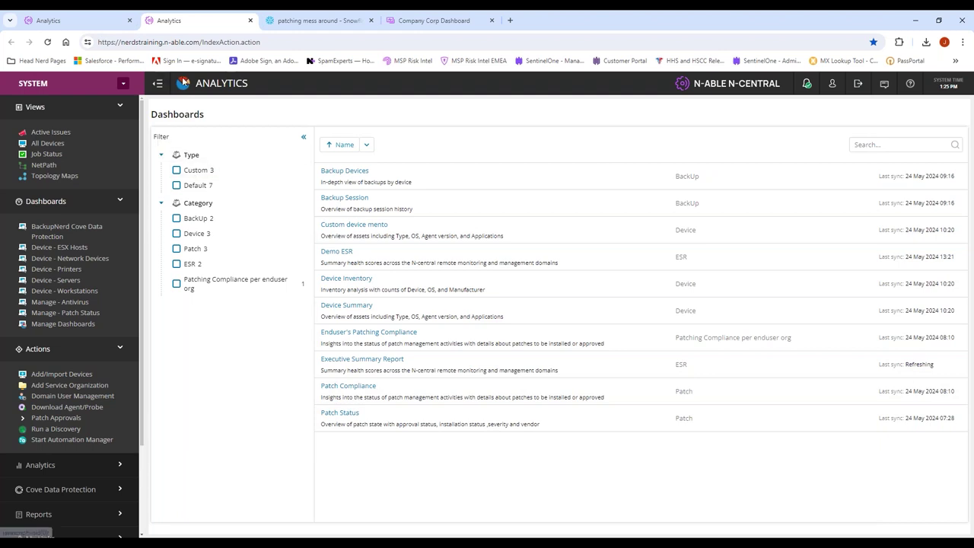
Close the duplicate Analytics tab, returning to Enduser's Patching Compliance with 1172 total patches.
left_click(251, 21)
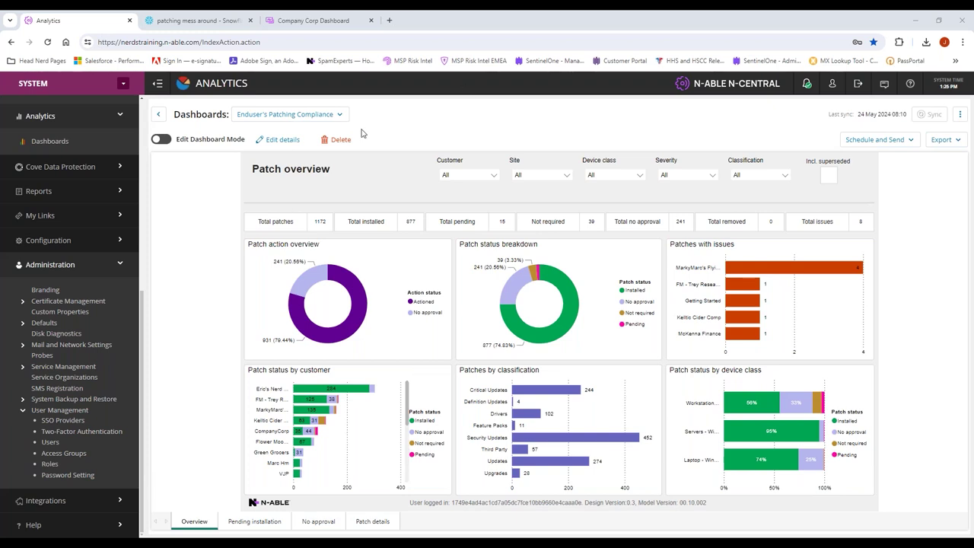
Put Enduser's Patching Compliance into edit mode.
left_click(161, 139)
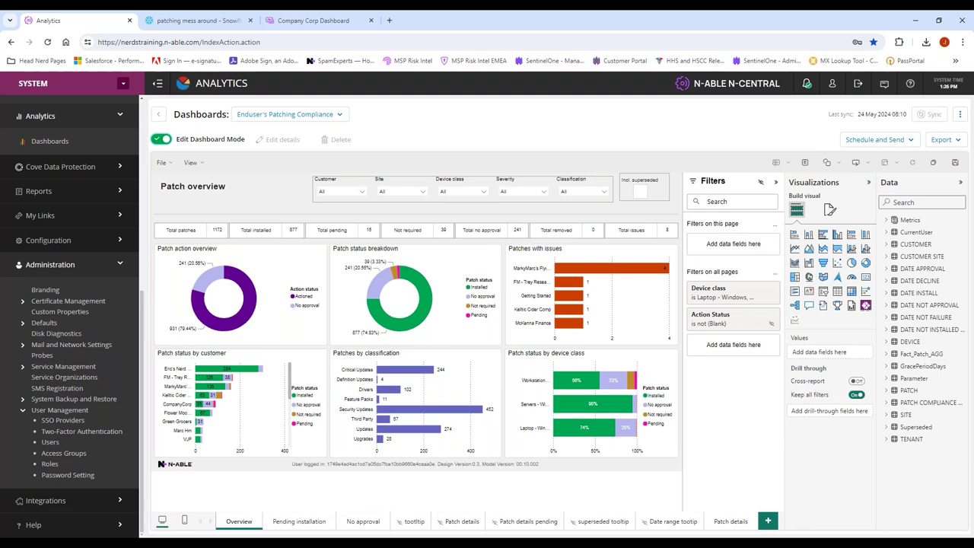
left_click(162, 141)
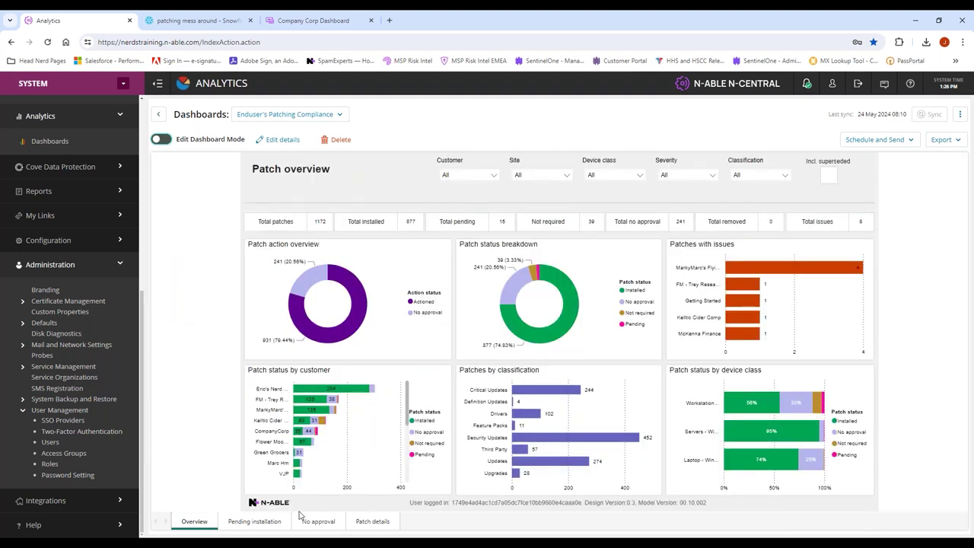
left_click(161, 140)
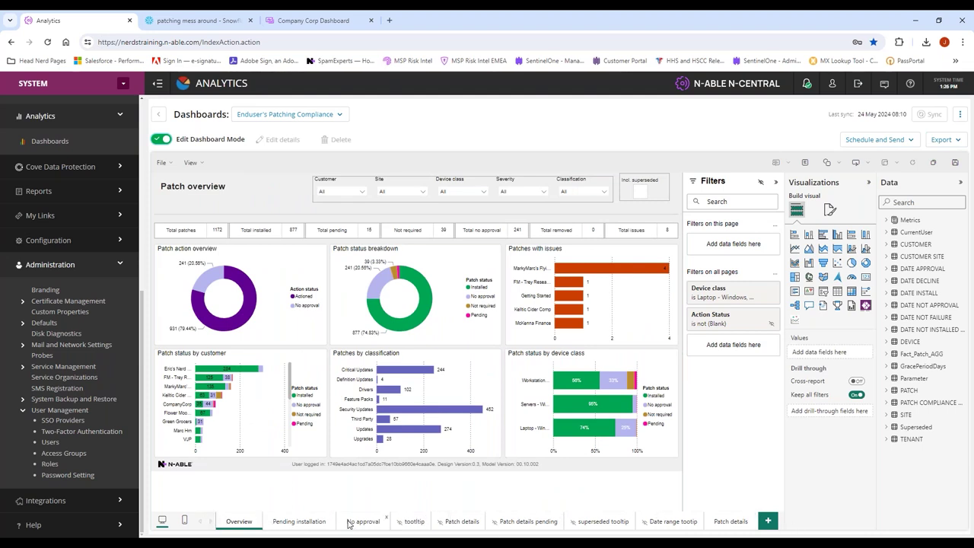
Browse the No approval and Patch details pages, then select the tooltip page's Patch count by Patch Status chart.
left_click(380, 523)
left_click(413, 523)
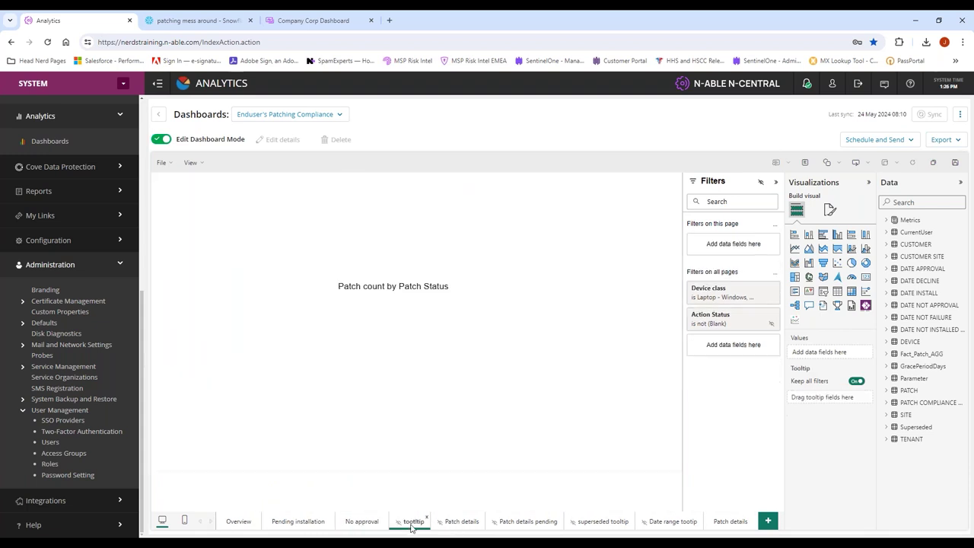
left_click(456, 522)
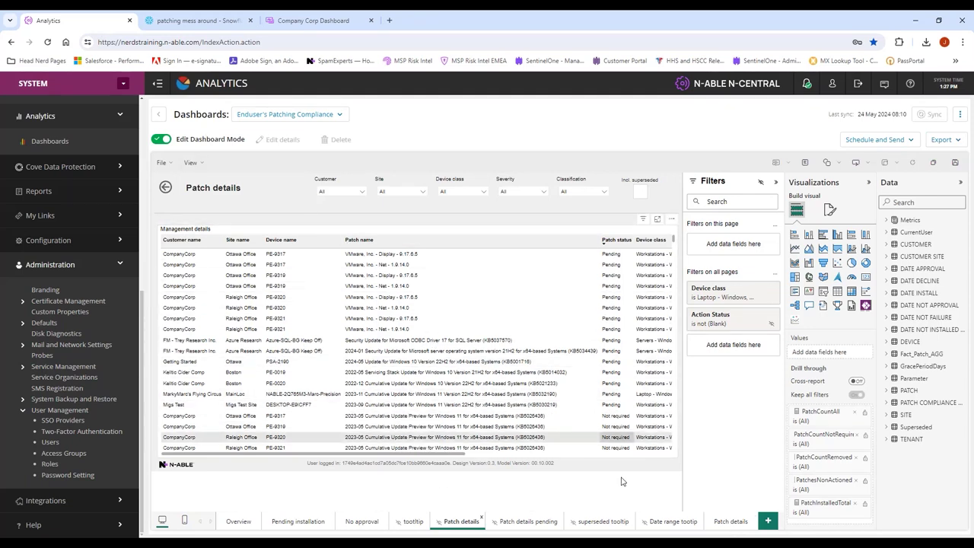
left_click(742, 524)
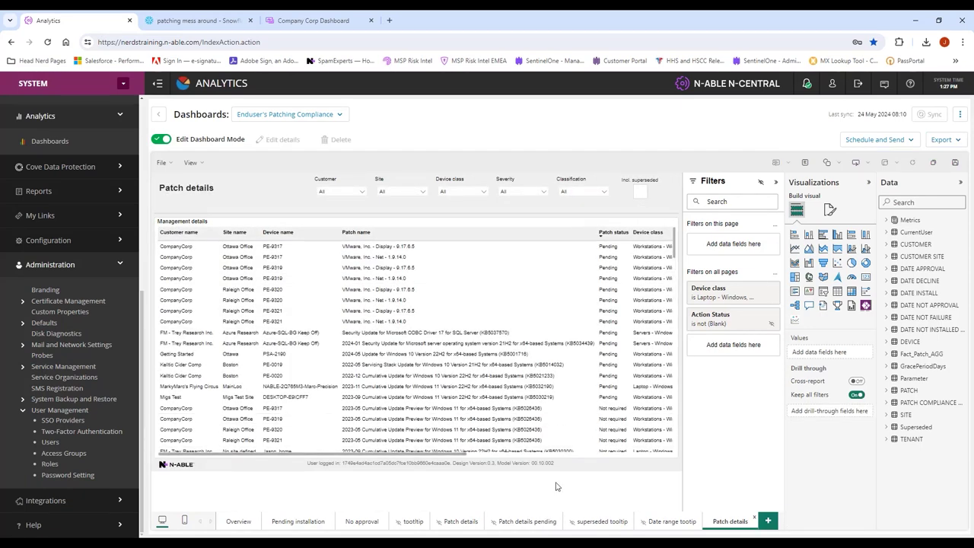
left_click(458, 523)
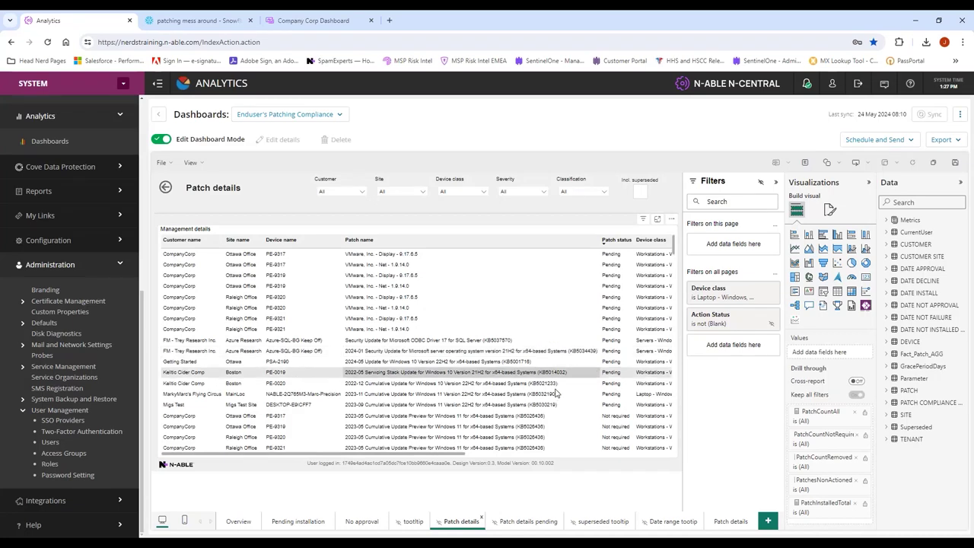
left_click(412, 522)
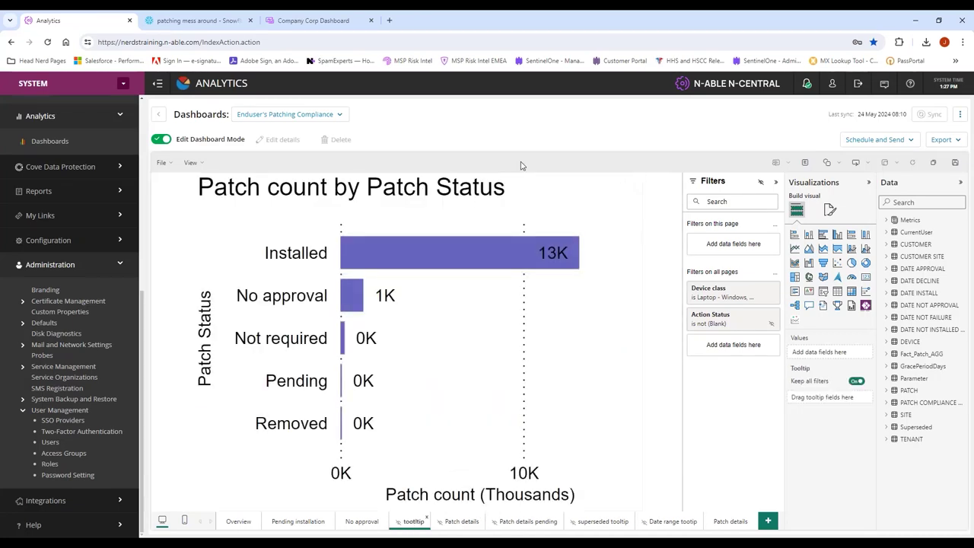
left_click(580, 391)
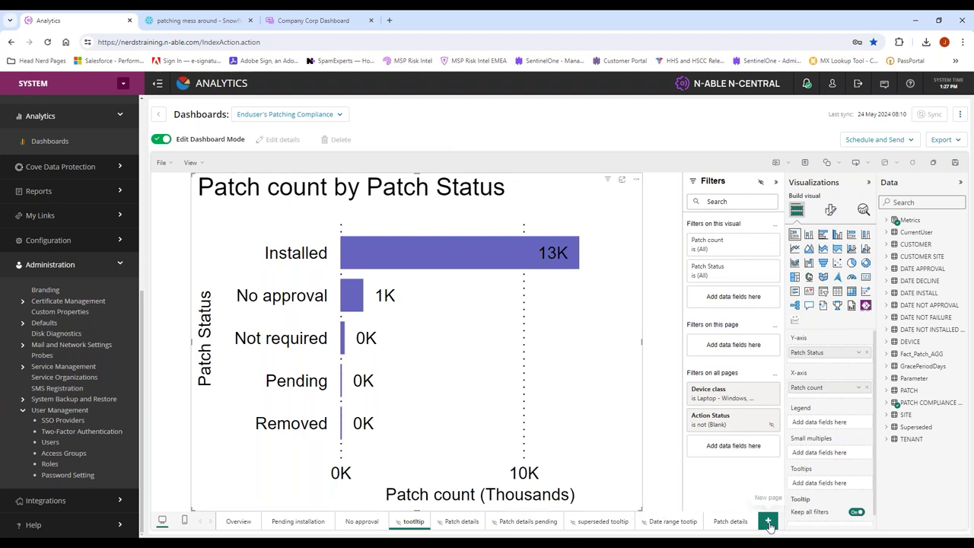
Add a blank report page and, under Format page > Canvas background, browse for a background image.
left_click(768, 521)
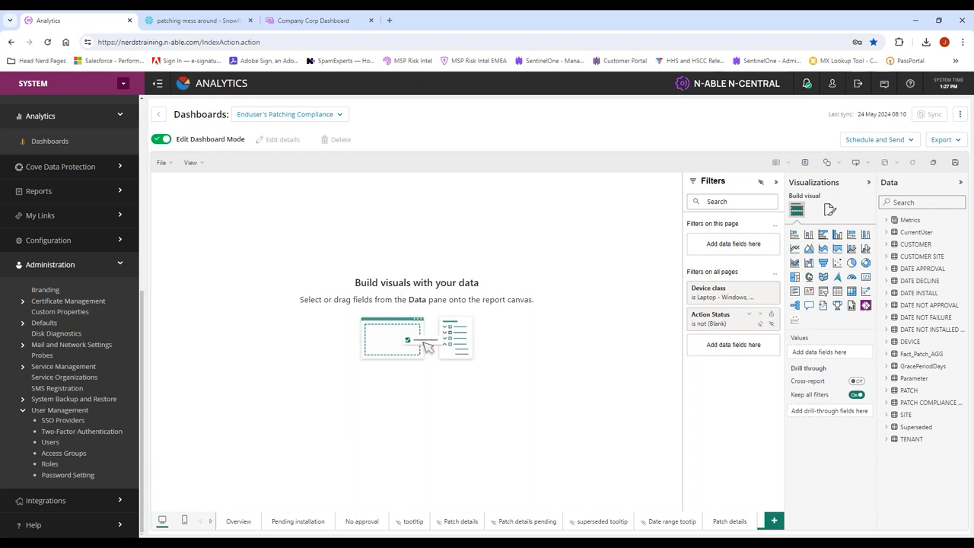
left_click(829, 210)
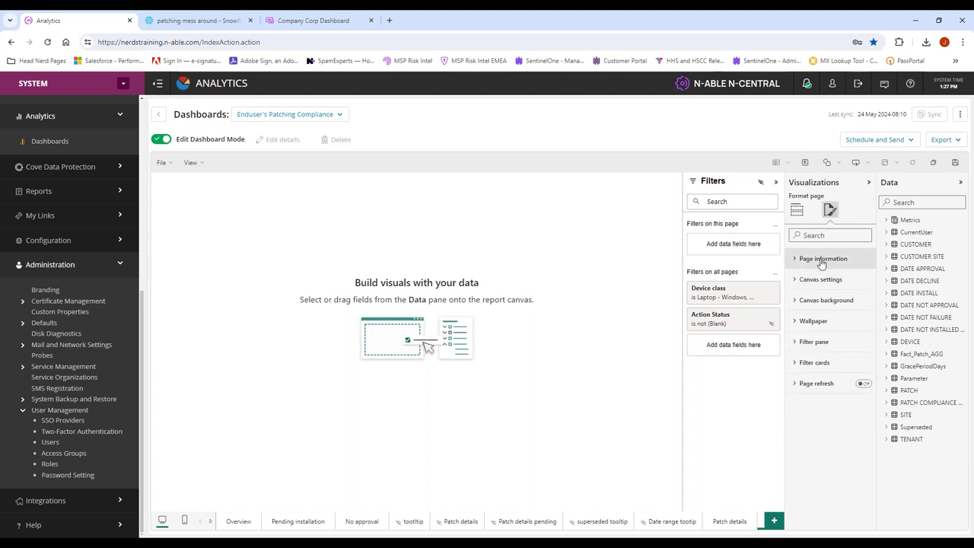
left_click(822, 261)
left_click(823, 259)
left_click(821, 258)
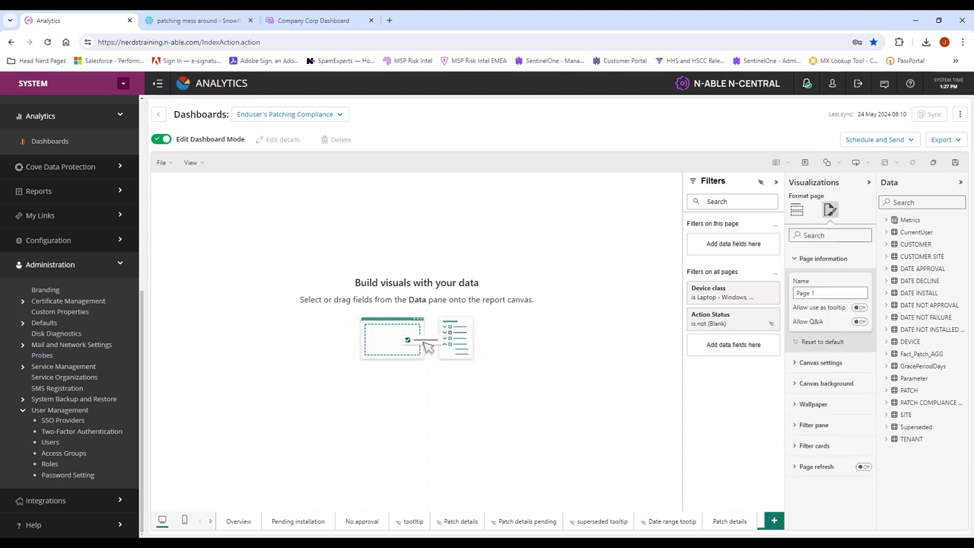
left_click(822, 259)
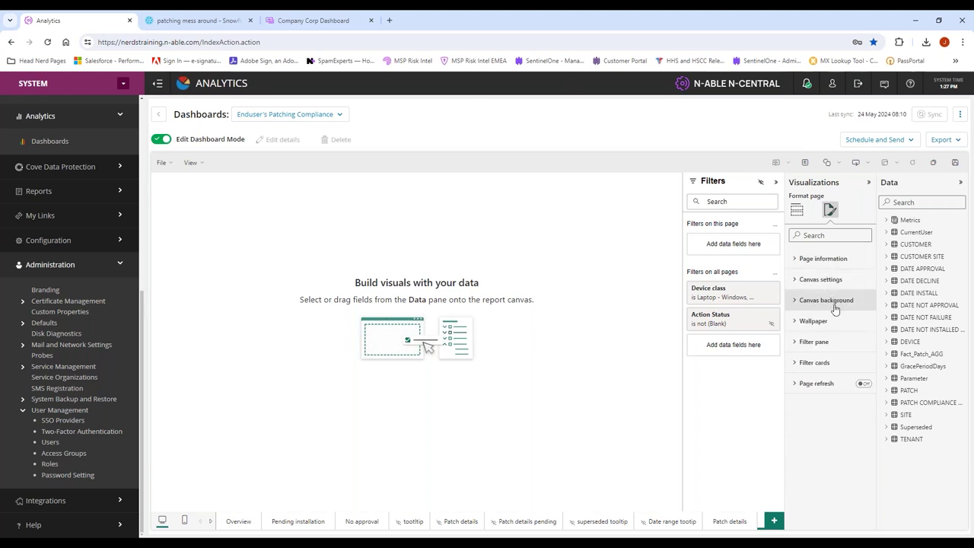
left_click(830, 302)
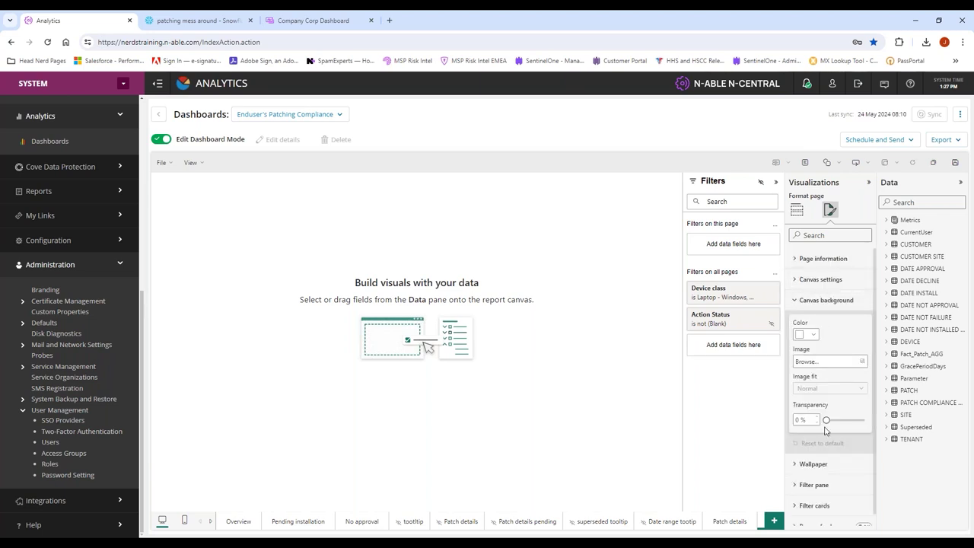
left_click(828, 361)
left_click(179, 103)
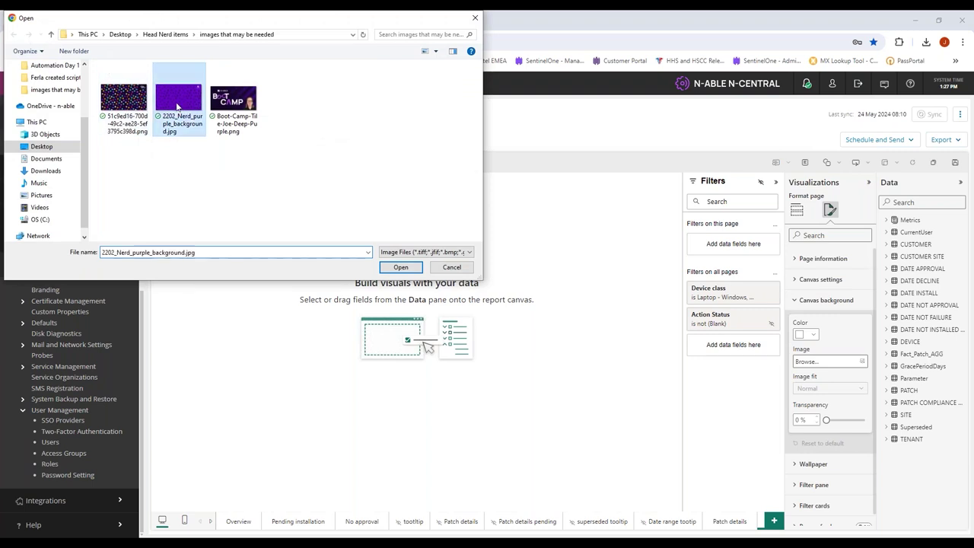
left_click(401, 268)
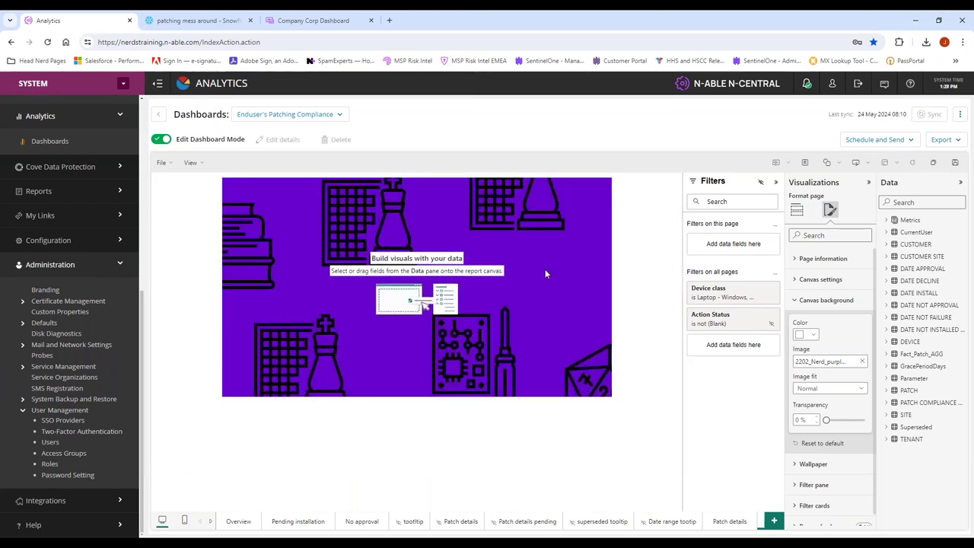
scroll(545, 269, "up", 5)
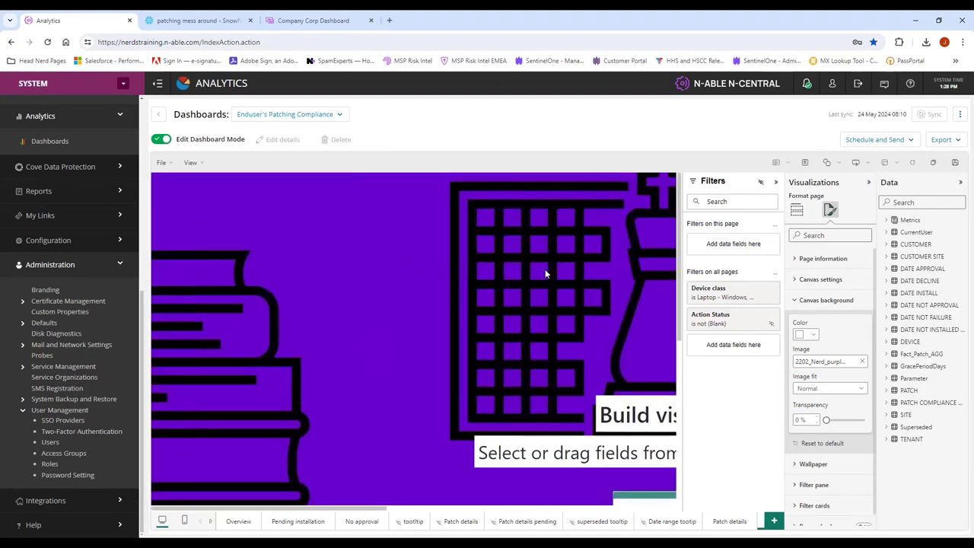
scroll(545, 269, "down", 3)
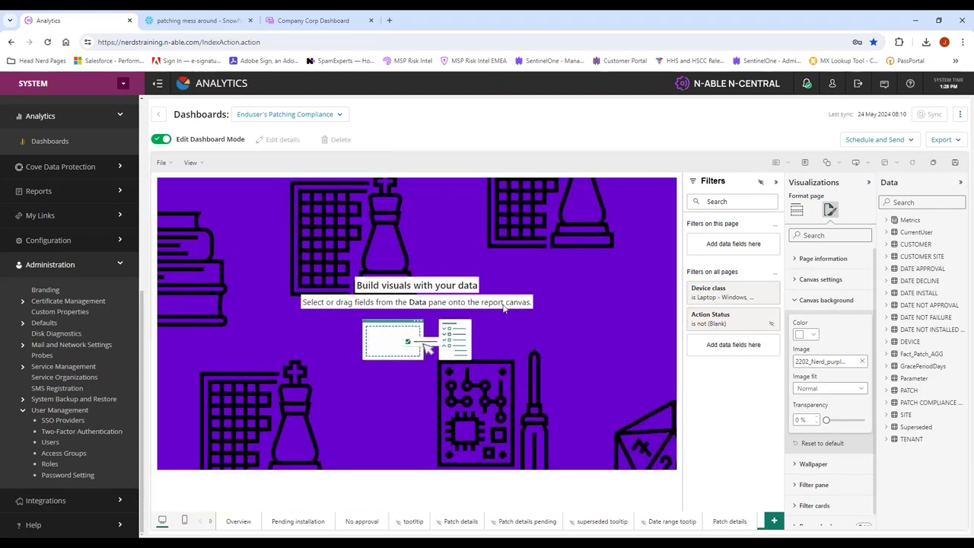
left_click(824, 280)
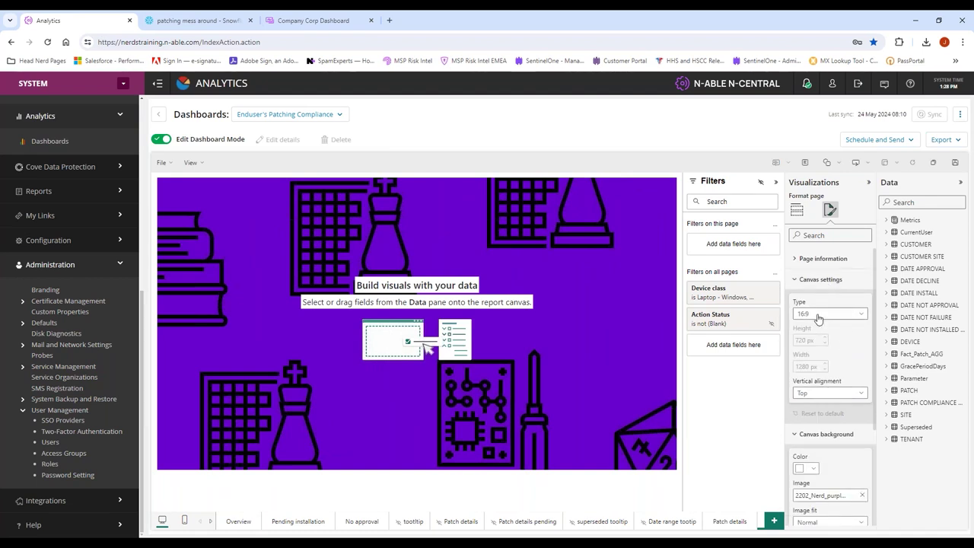
left_click(816, 315)
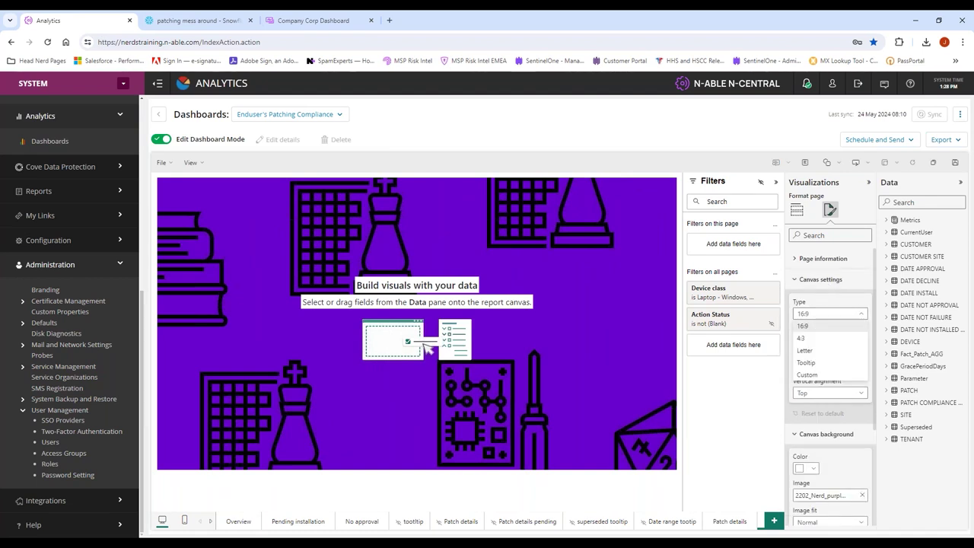
left_click(818, 316)
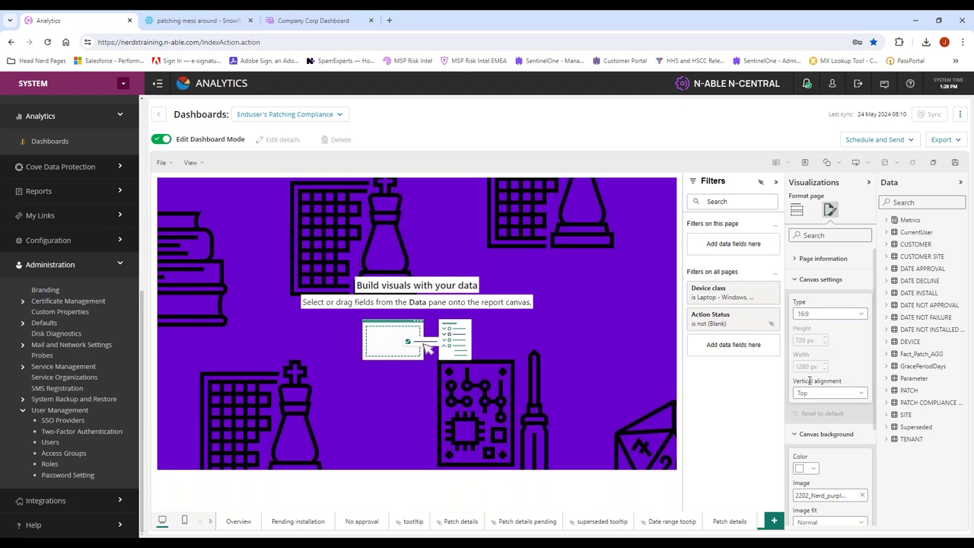
left_click(816, 279)
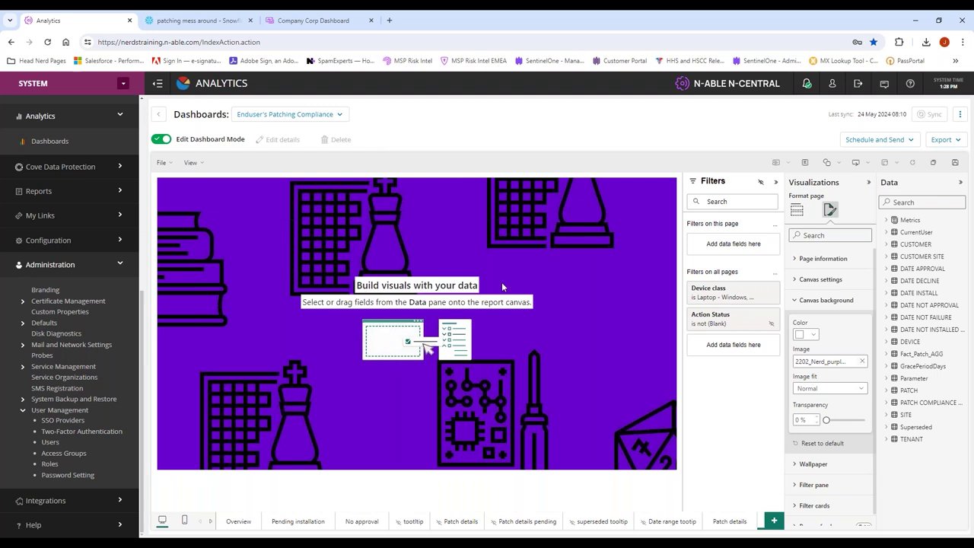
scroll(845, 473, "down", 1)
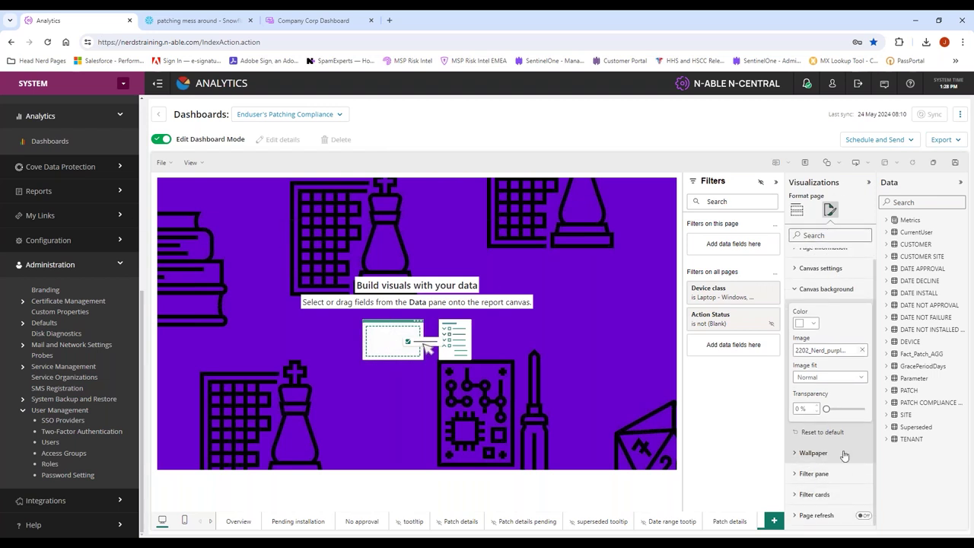
left_click(826, 455)
scroll(828, 456, "down", 3)
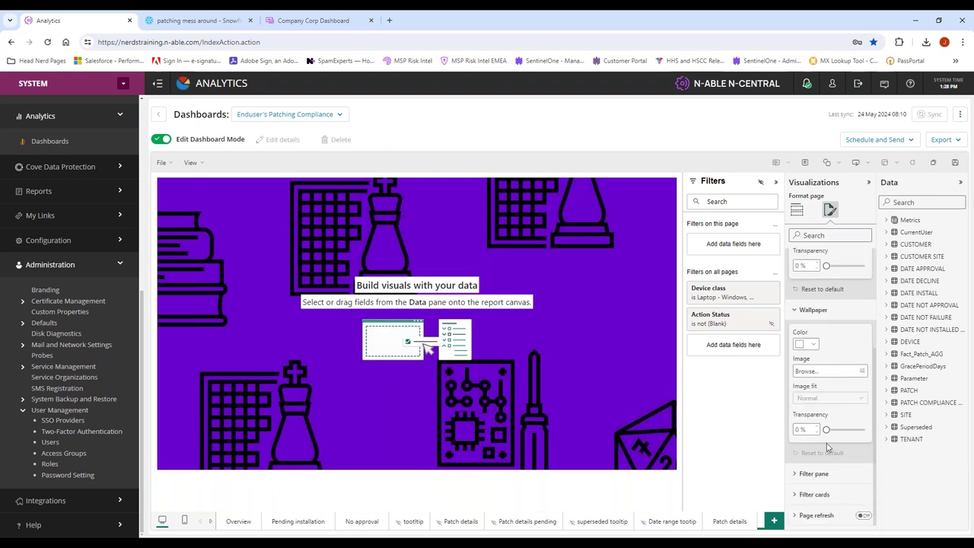
left_click(814, 473)
scroll(823, 472, "down", 3)
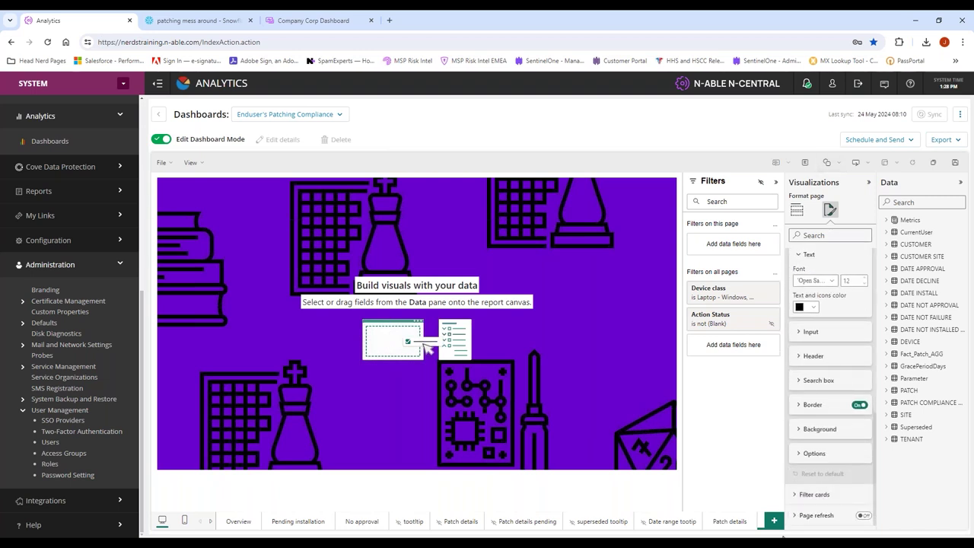
scroll(793, 411, "up", 3)
scroll(794, 411, "up", 2)
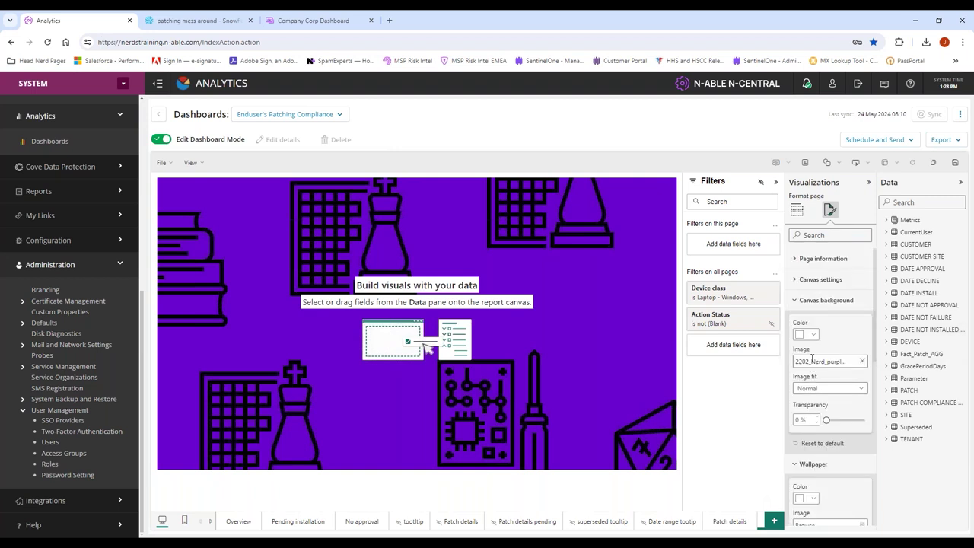
left_click(863, 362)
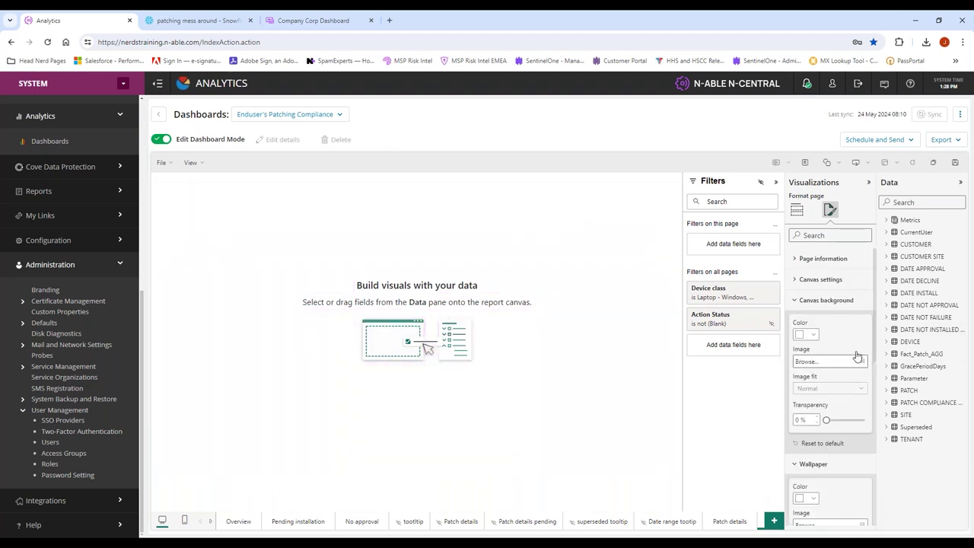
left_click(796, 209)
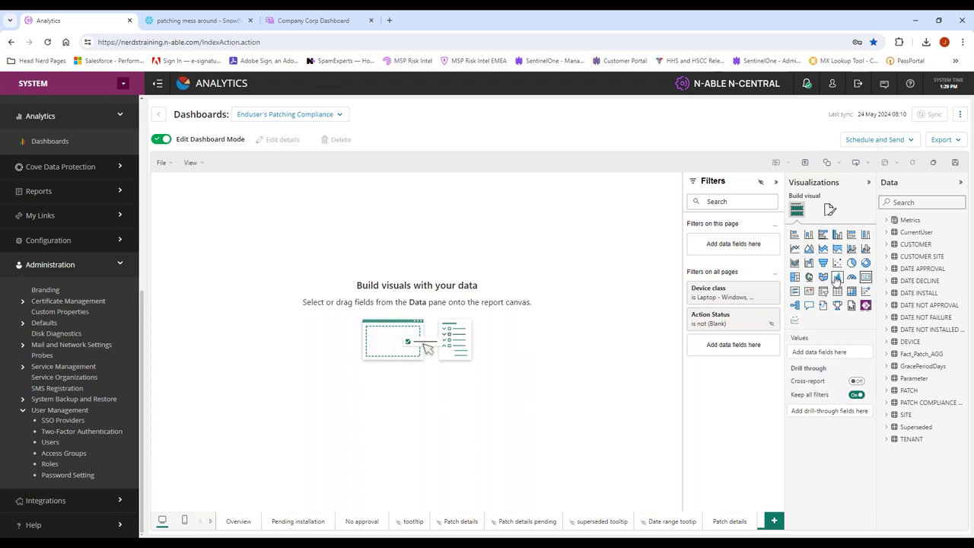
Add an empty visual, turn it into a table, and reposition it on the page.
left_click(866, 278)
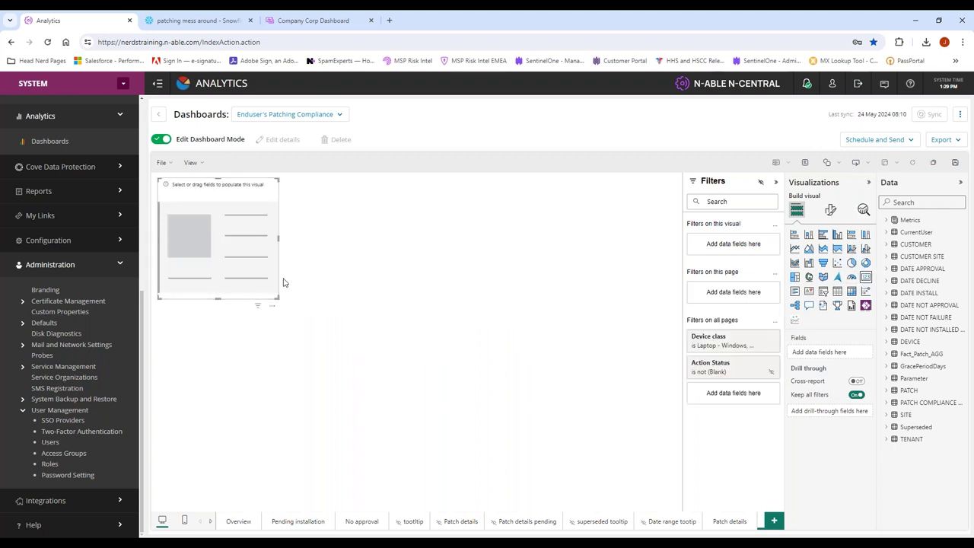
left_click_drag(278, 298, 269, 254)
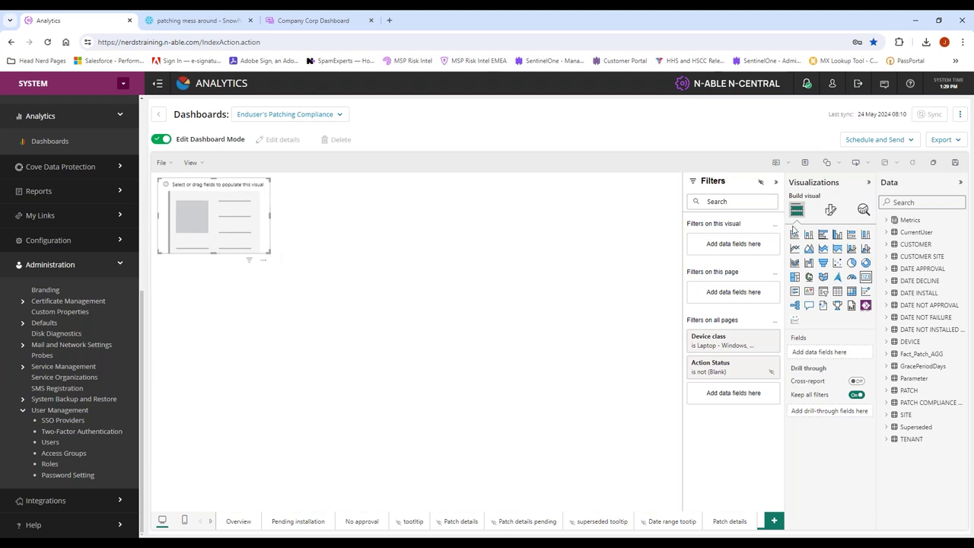
left_click(837, 292)
left_click_drag(175, 212, 226, 380)
left_click(500, 401)
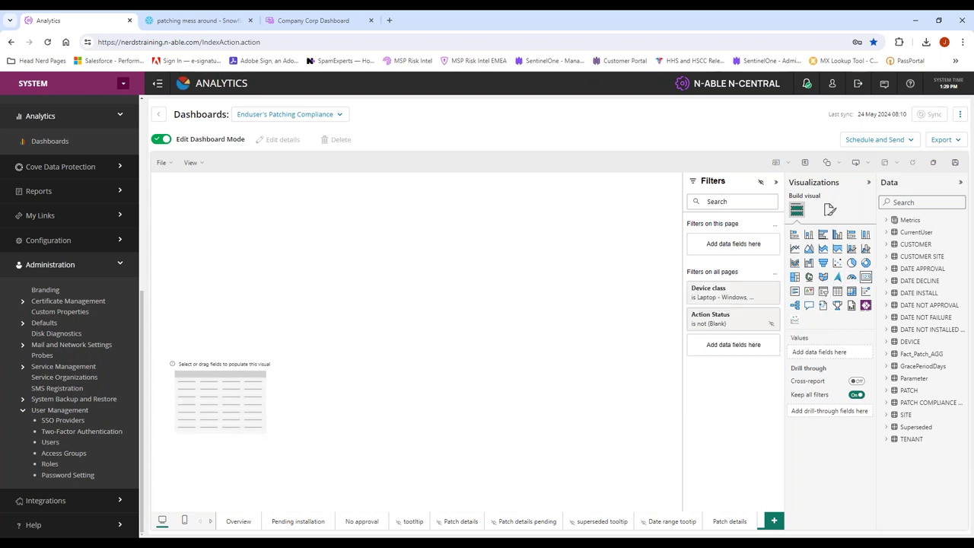
Place a second empty visual top-left and stretch the table below it across the canvas.
left_click(852, 291)
left_click_drag(239, 242, 227, 214)
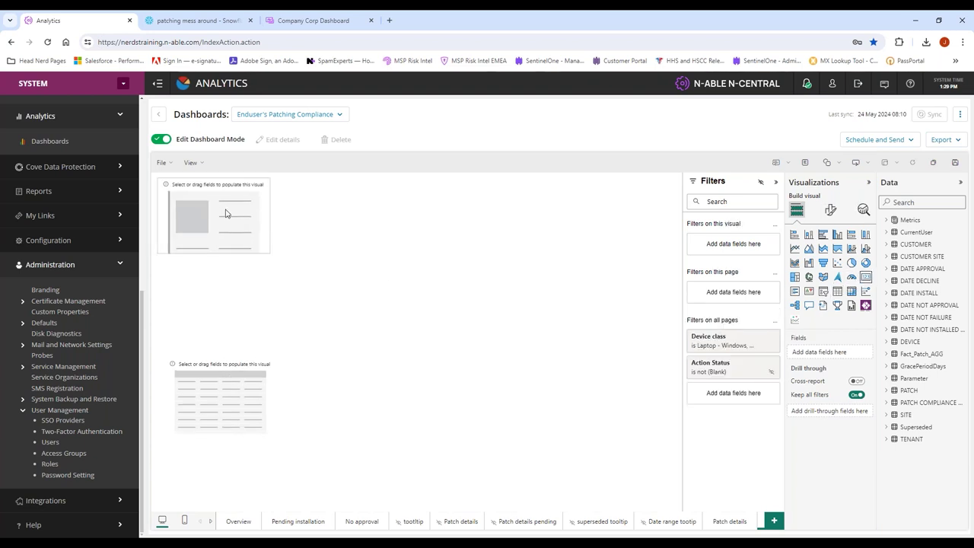
left_click_drag(226, 421, 211, 322)
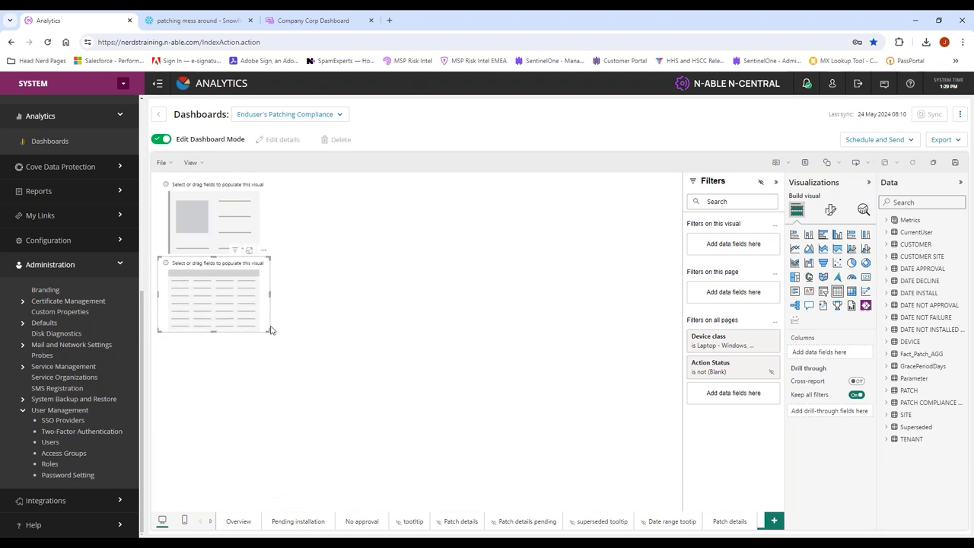
left_click_drag(272, 330, 705, 509)
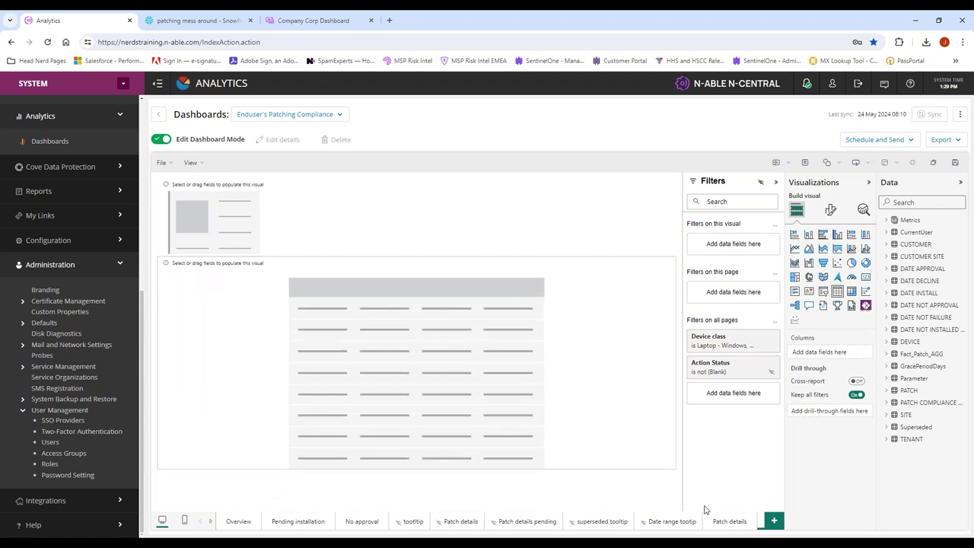
left_click(357, 274)
left_click(910, 202)
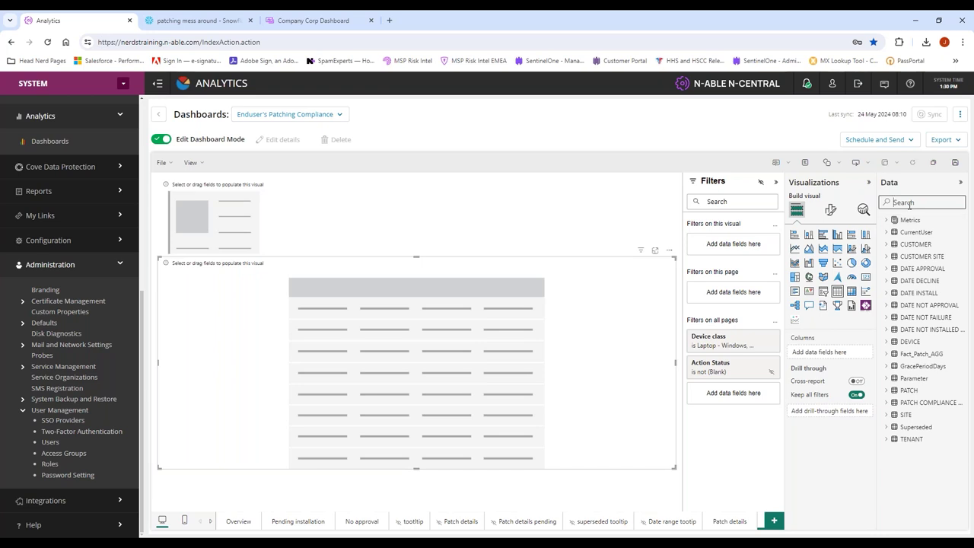
Search the data fields for 'customer' and add Customer name as a table column.
type("customer")
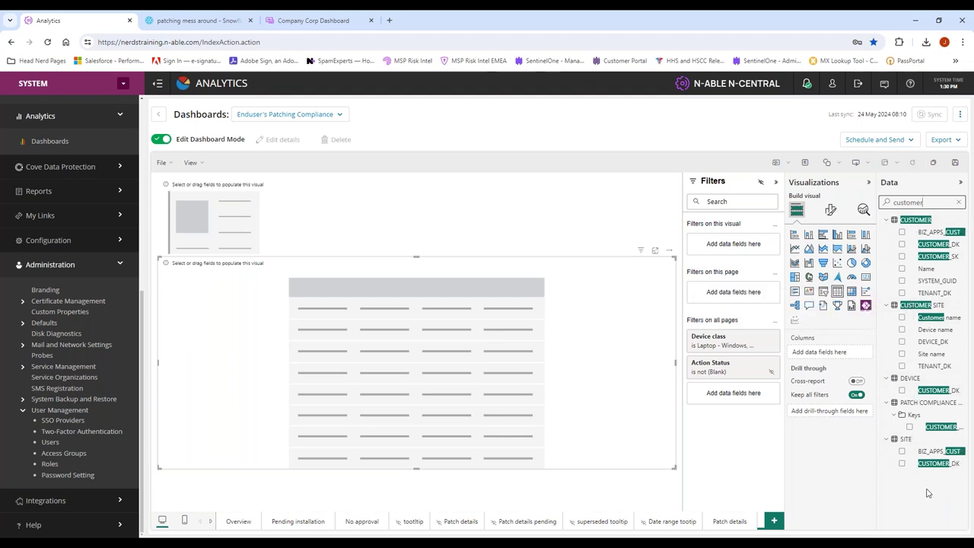
left_click(902, 318)
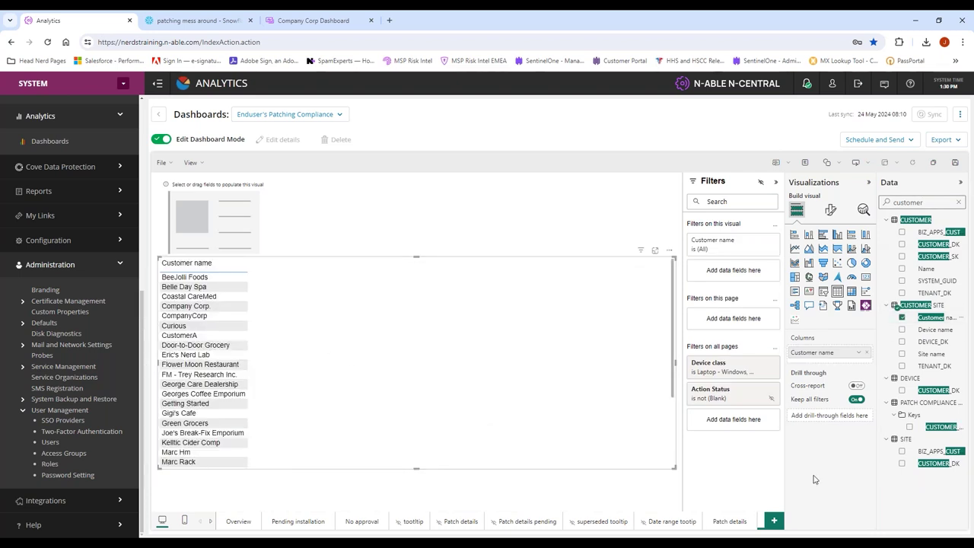
scroll(191, 427, "down", 4)
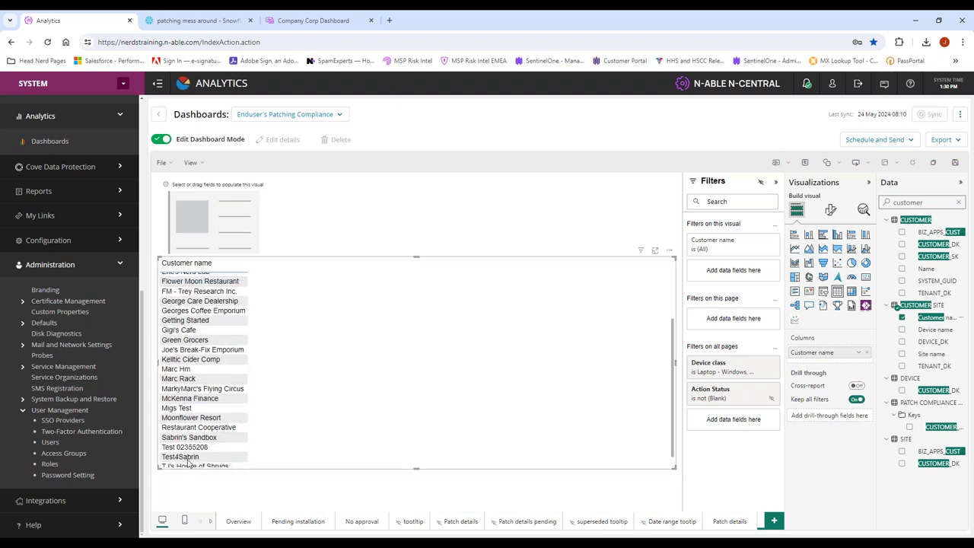
scroll(190, 449, "up", 4)
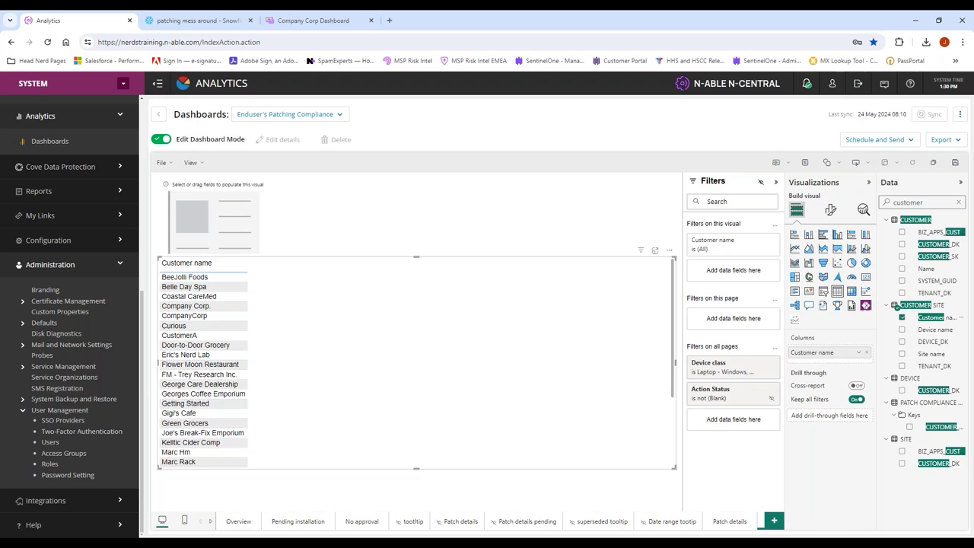
Search 'patch' and add the PATCH Name, Classification and Kb number columns.
double_click(932, 202)
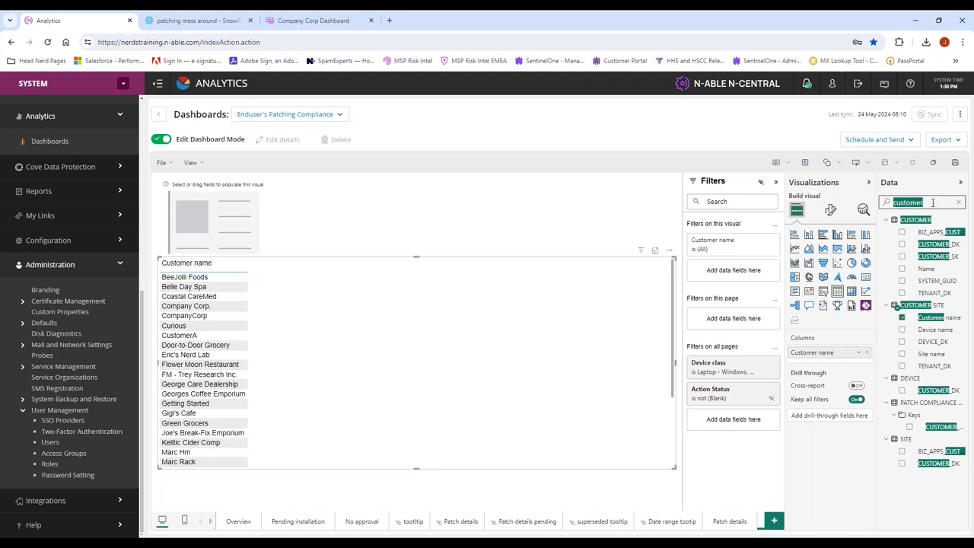
type("patch_")
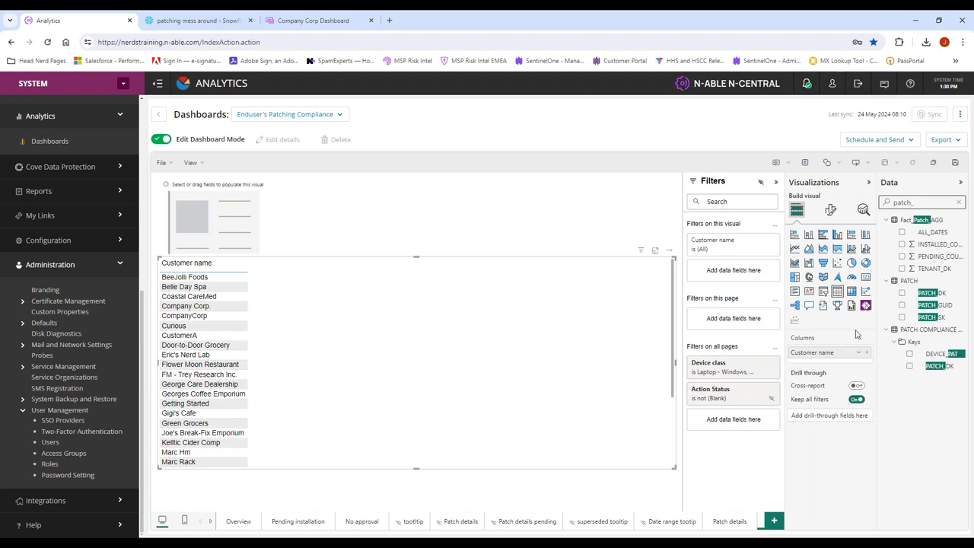
left_click_drag(878, 327, 827, 340)
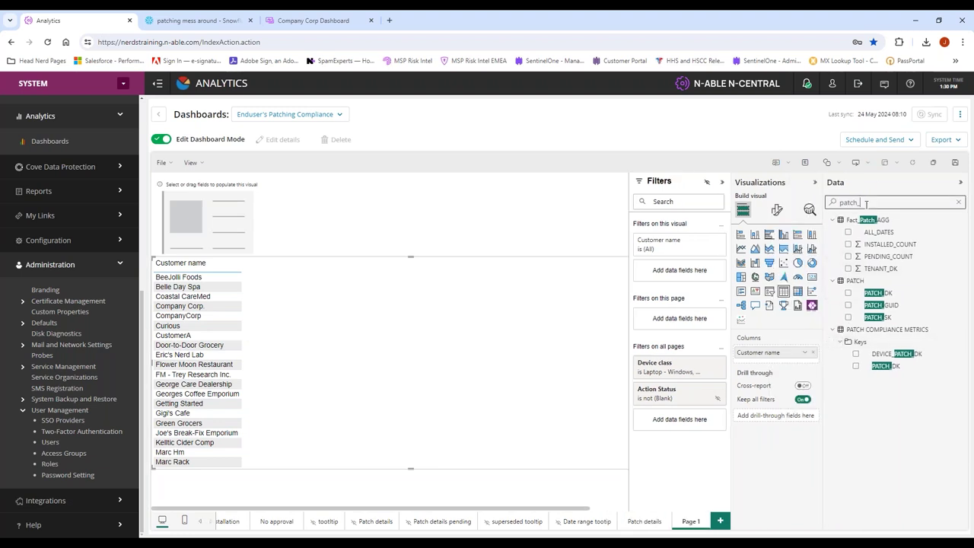
key("BackSpace")
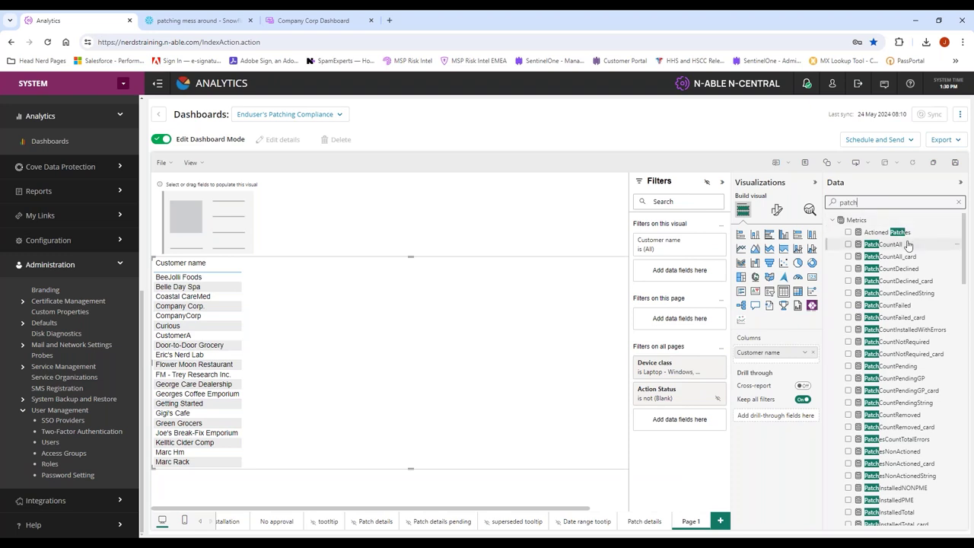
scroll(894, 381, "down", 5)
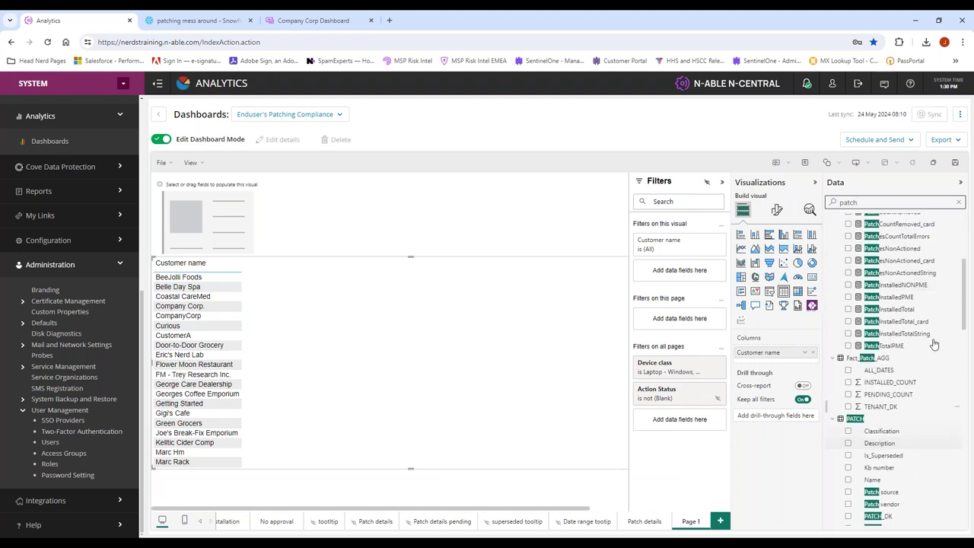
scroll(900, 434, "down", 1)
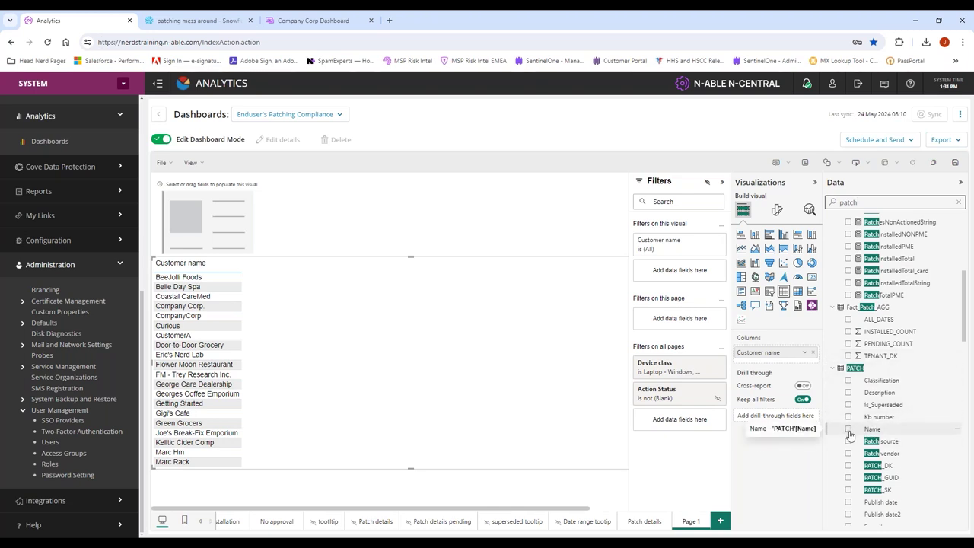
left_click(849, 430)
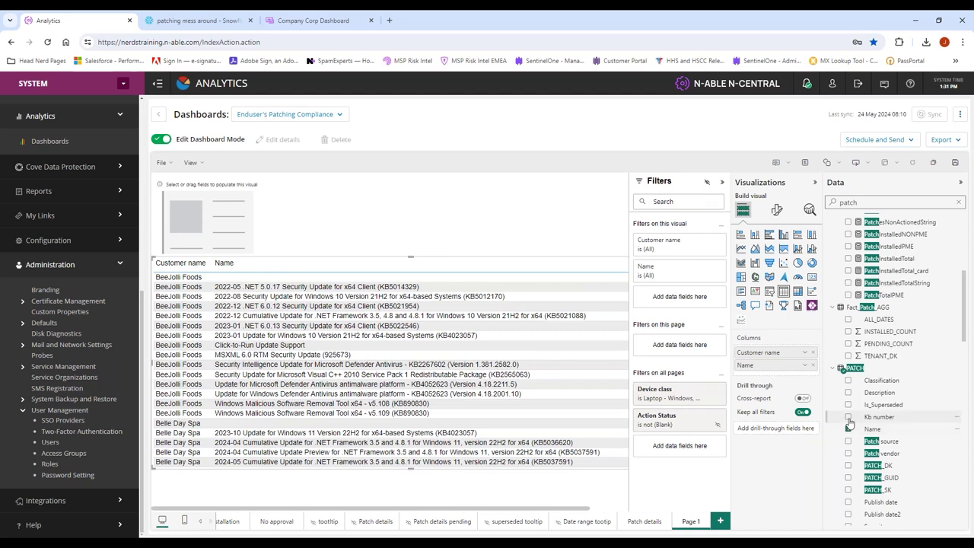
left_click(847, 380)
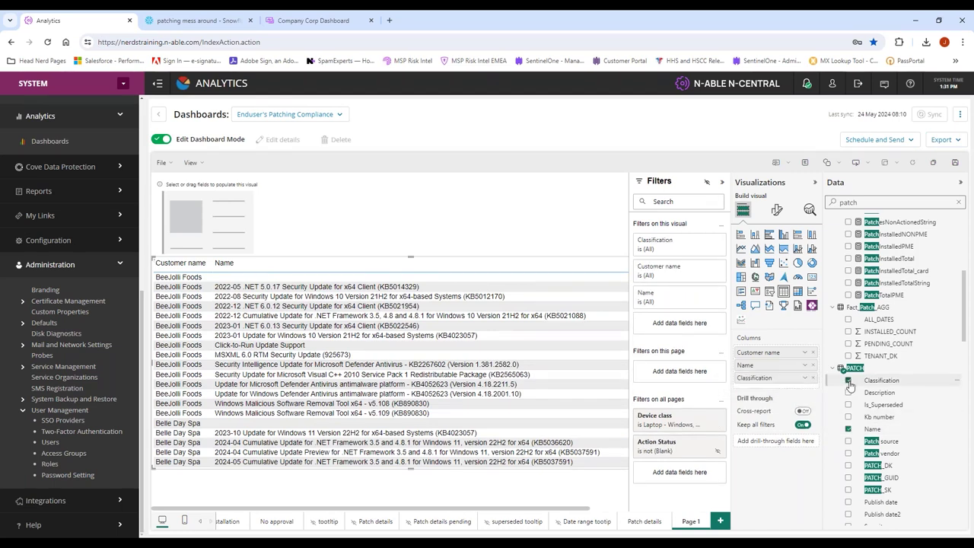
left_click(848, 417)
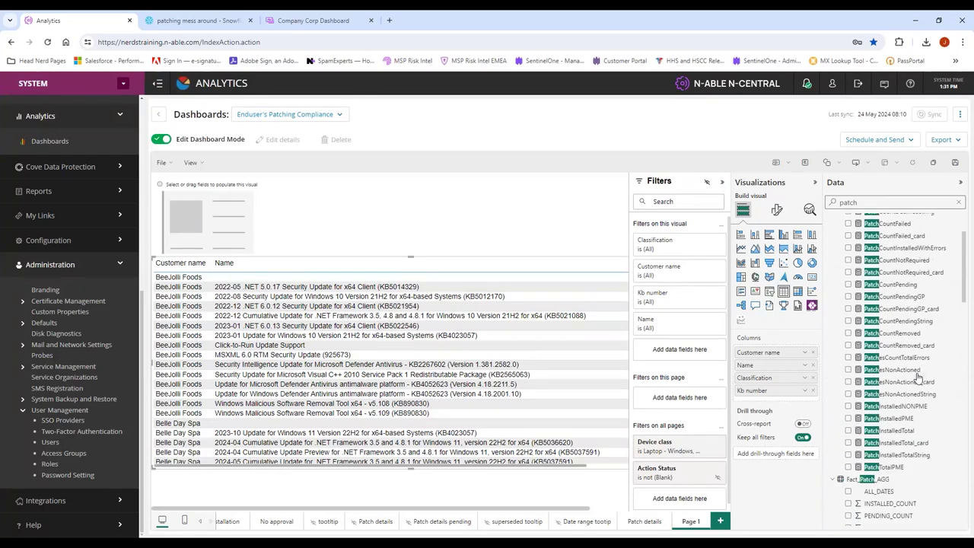
Add the DATE_INSTALL CALENDAR_DATE column and narrow the Name column so long names wrap.
scroll(913, 373, "up", 5)
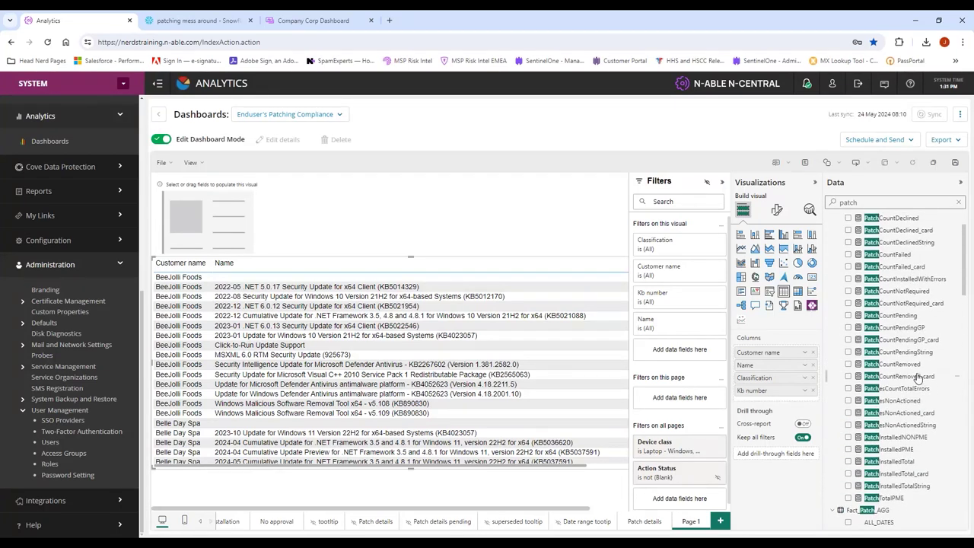
double_click(864, 203)
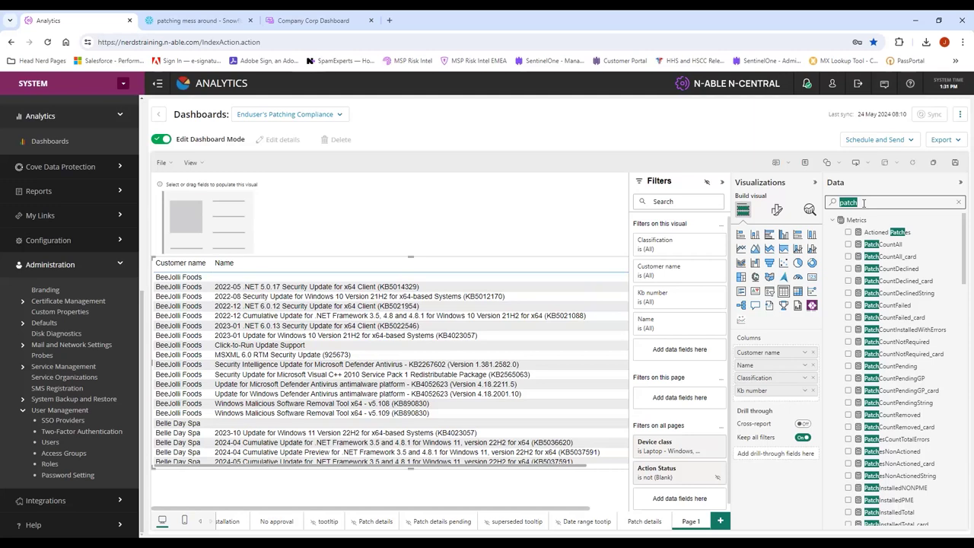
type("installa")
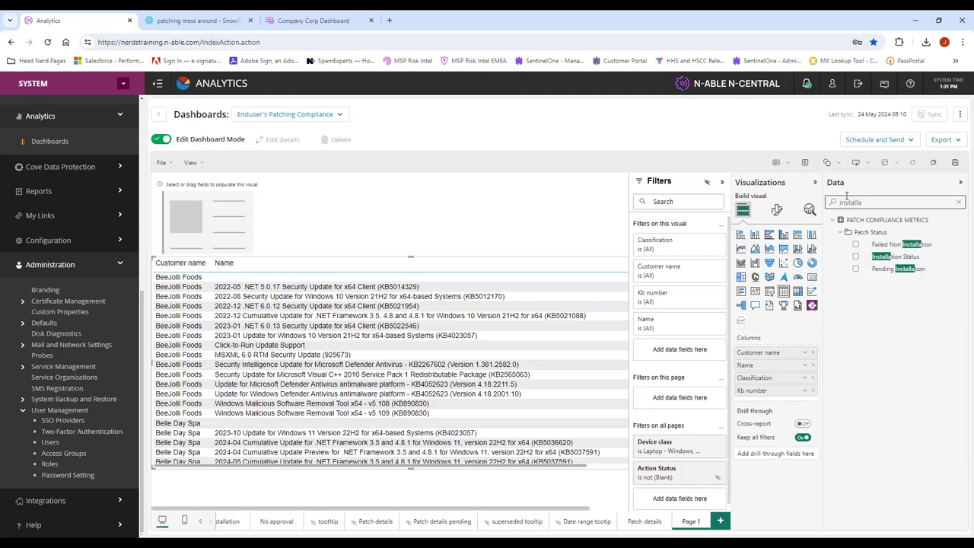
key("BackSpace")
key("BackSpace")
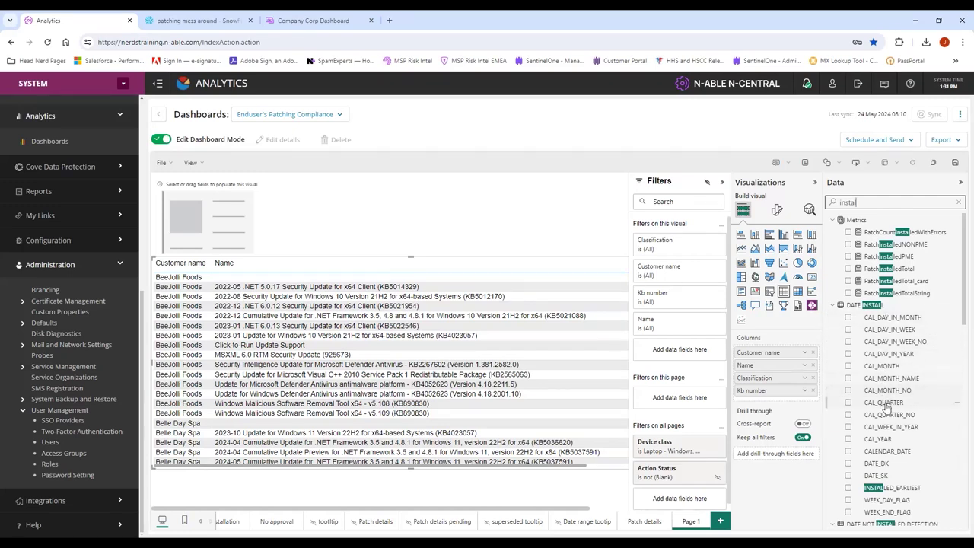
left_click(849, 452)
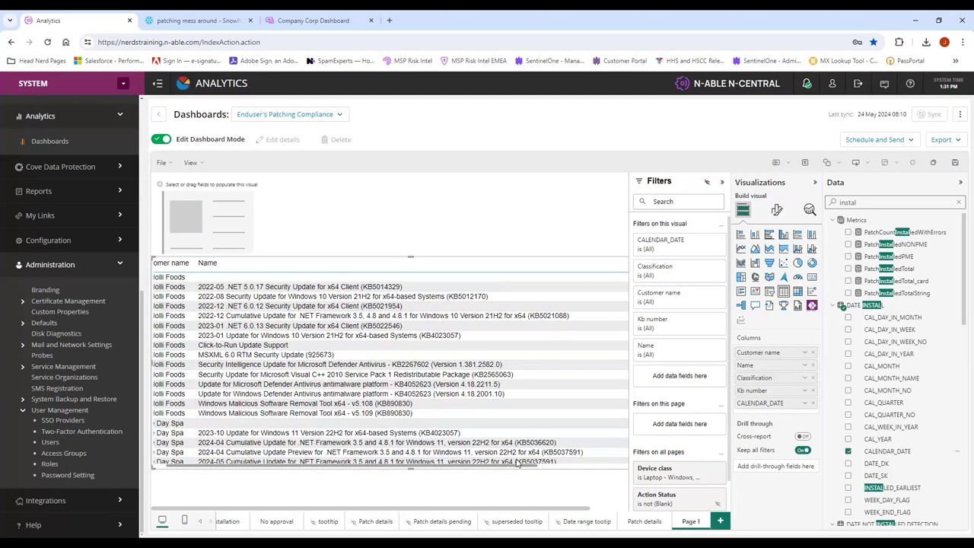
left_click_drag(446, 466, 587, 466)
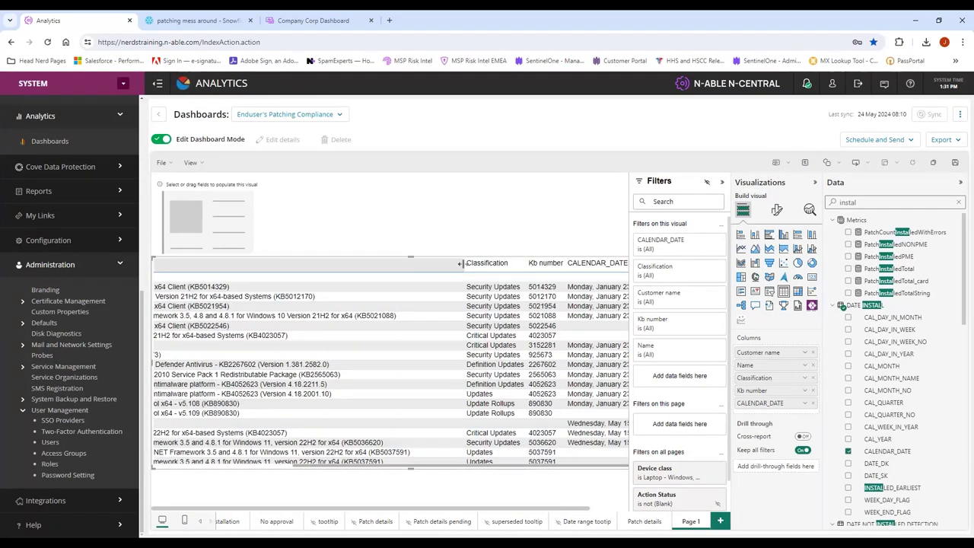
left_click_drag(462, 263, 260, 265)
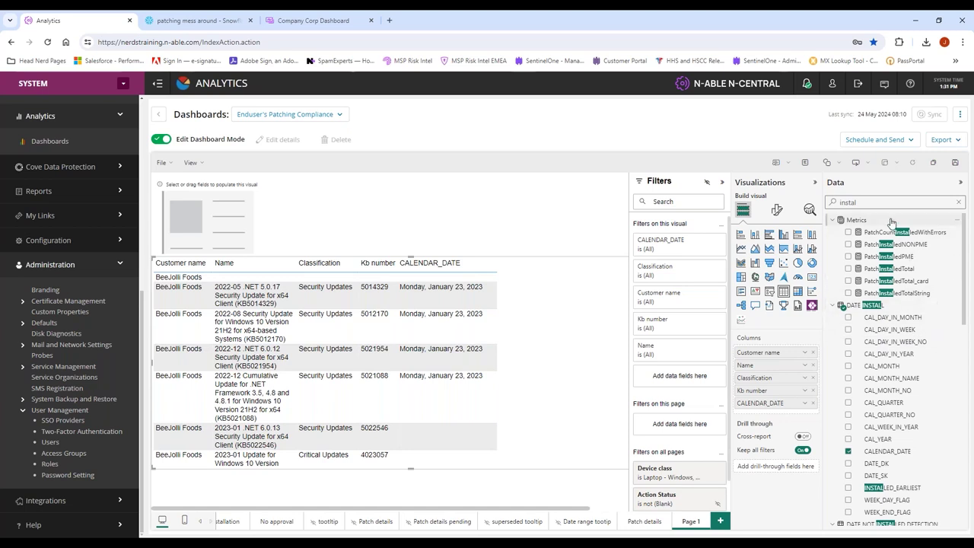
Search 'approva' and add the approval CALENDAR_DATE column to the table.
double_click(867, 201)
type("pend")
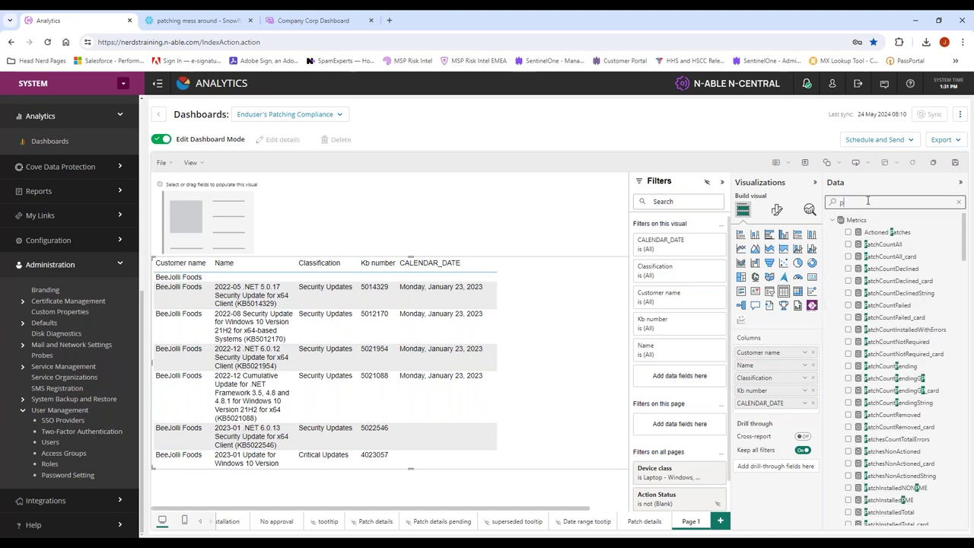
key("BackSpace")
key("BackSpace")
key("BackSpace")
key("BackSpace")
type("appro")
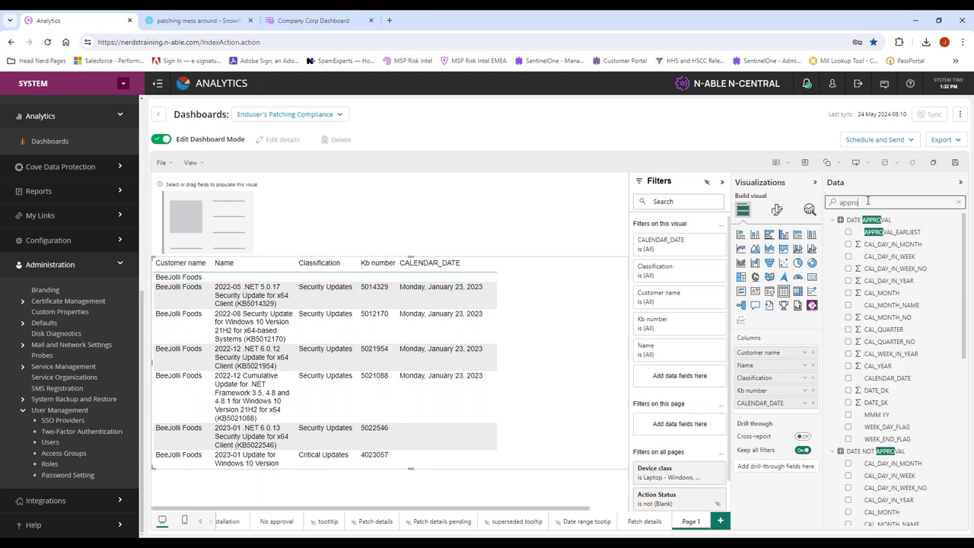
type("va")
left_click(849, 379)
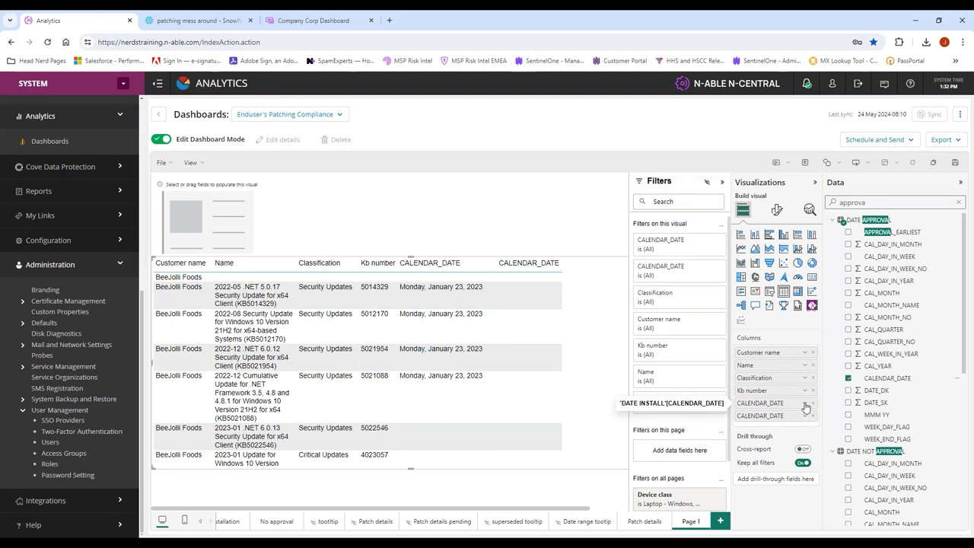
Rename the install CALENDAR_DATE column to 'install date'.
left_click(805, 403)
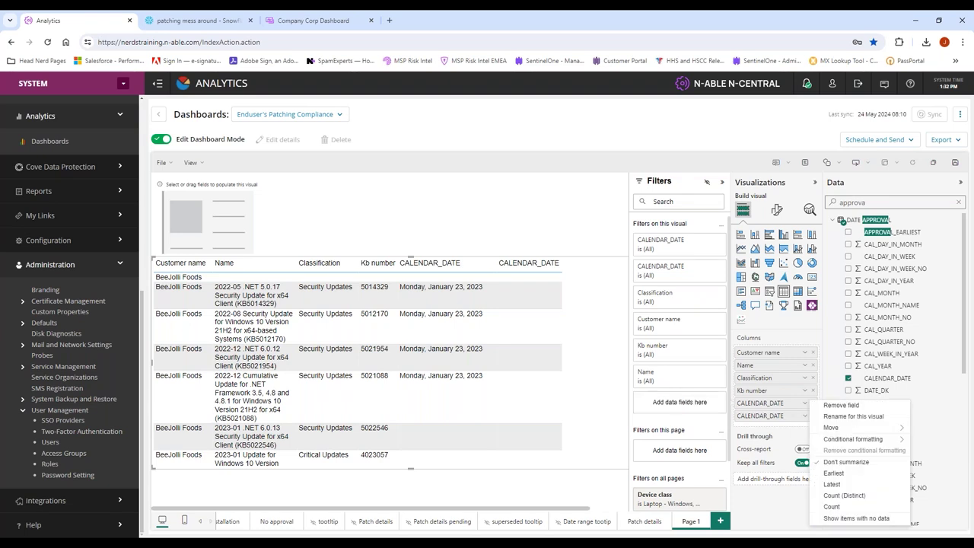
left_click(853, 417)
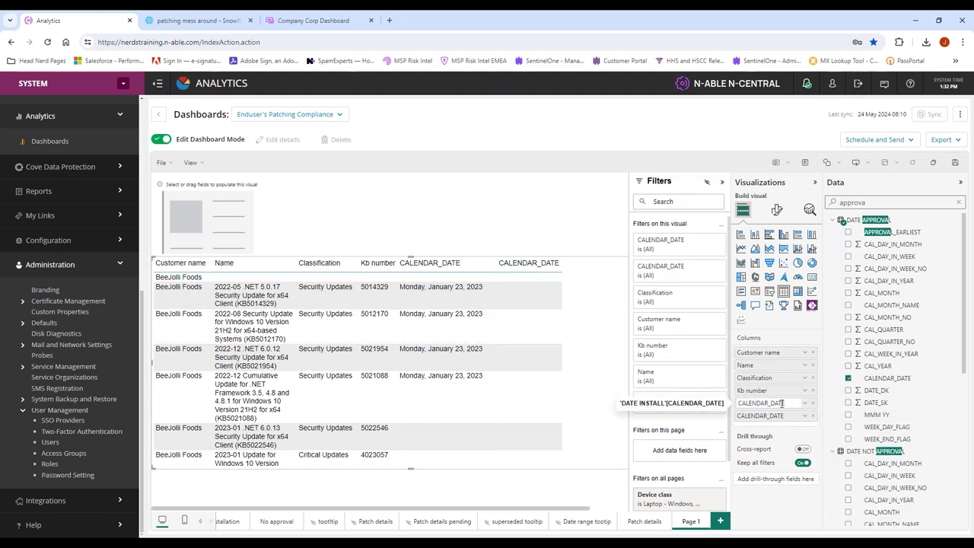
key("BackSpace")
key("BackSpace")
key("BackSpace")
key("BackSpace")
key("BackSpace")
key("BackSpace")
key("BackSpace")
key("BackSpace")
key("BackSpace")
key("BackSpace")
key("BackSpace")
key("BackSpace")
key("BackSpace")
type("install date")
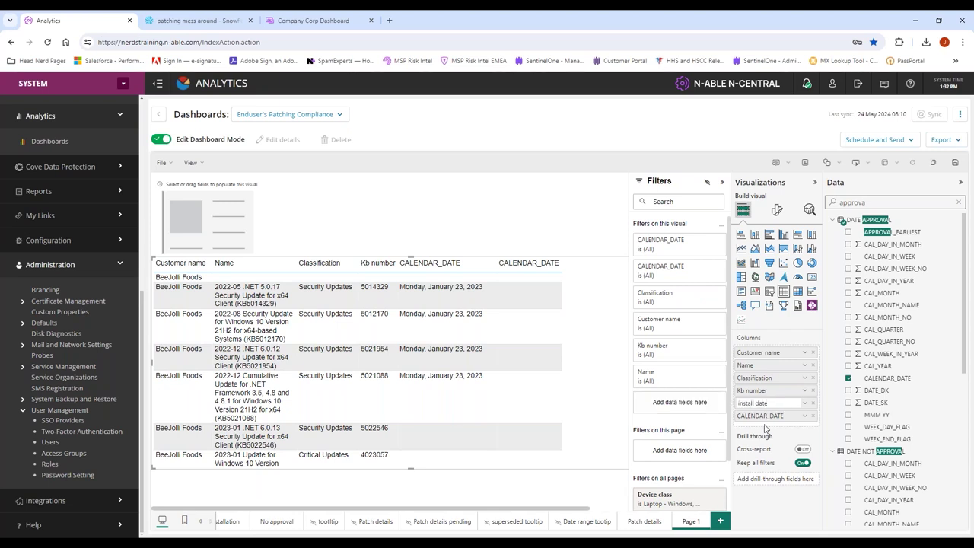
left_click(806, 419)
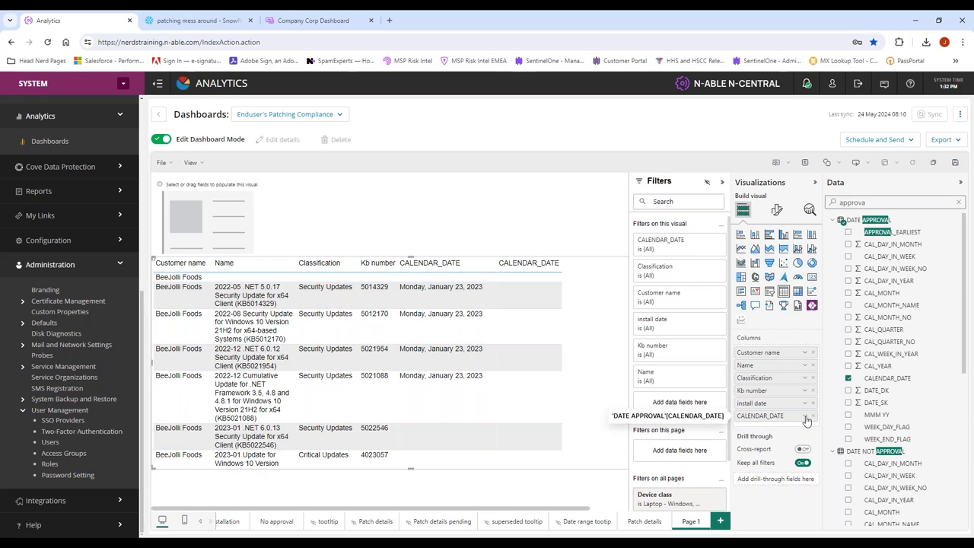
Rename the approval CALENDAR_DATE column to 'Approval Date'.
left_click(805, 416)
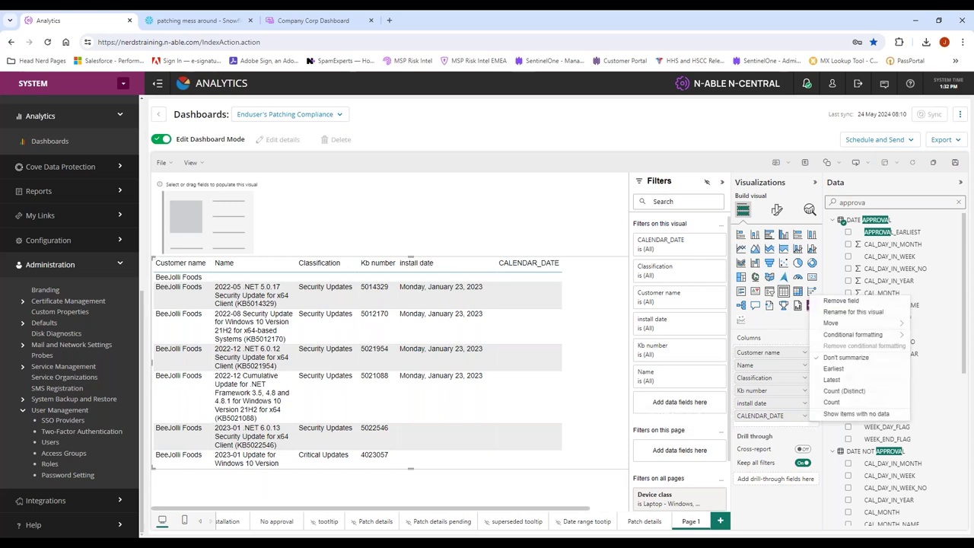
left_click(836, 313)
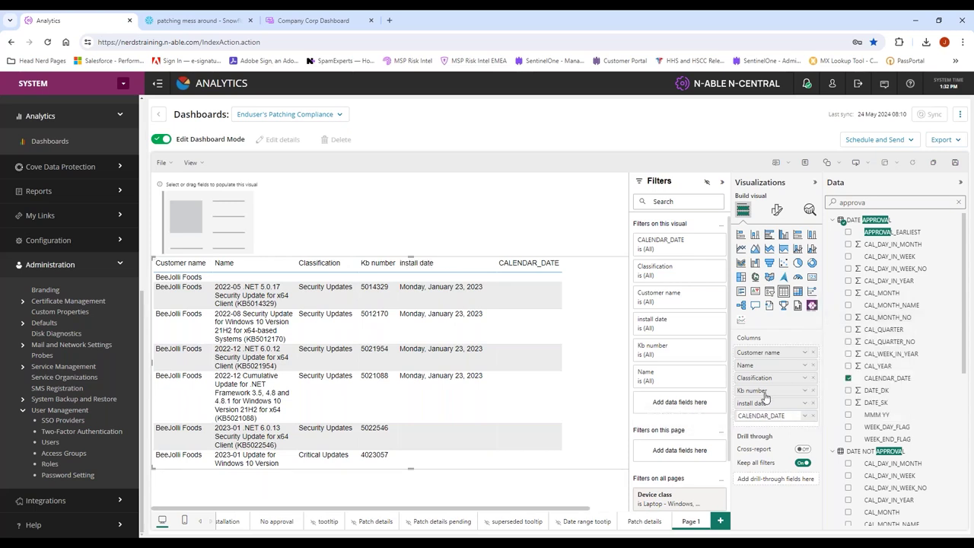
key("BackSpace")
key("BackSpace")
key("BackSpace")
key("BackSpace")
key("BackSpace")
key("BackSpace")
key("BackSpace")
key("BackSpace")
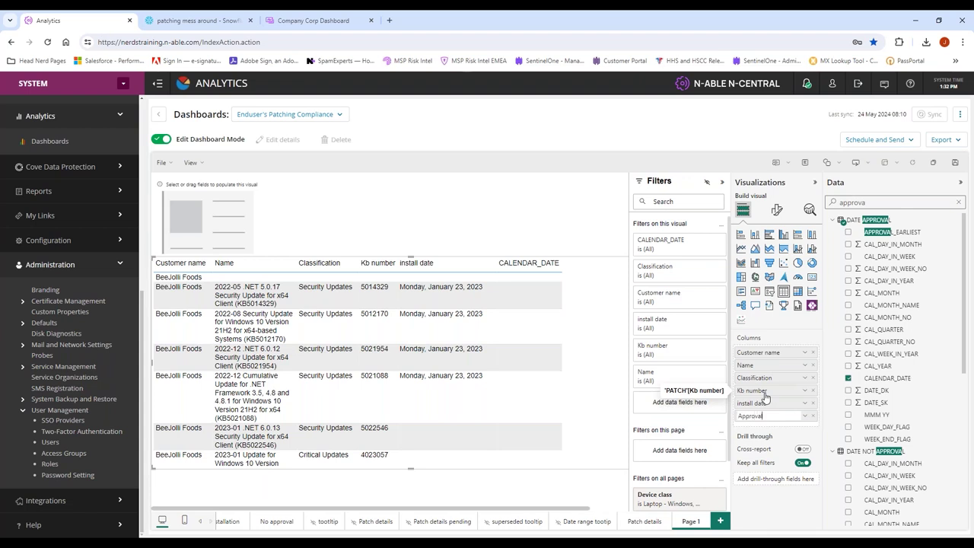
type("Approval Date")
key("Return")
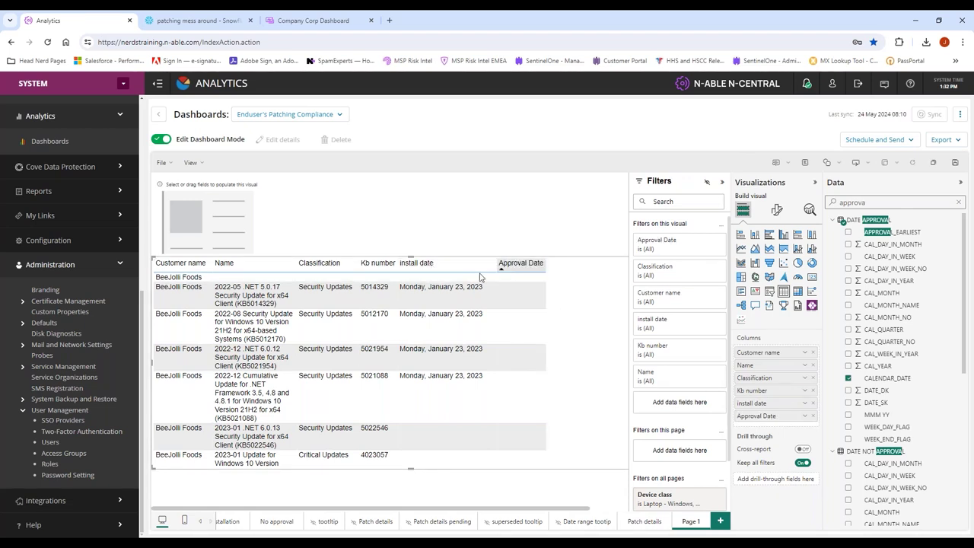
scroll(529, 373, "down", 3)
scroll(527, 382, "down", 5)
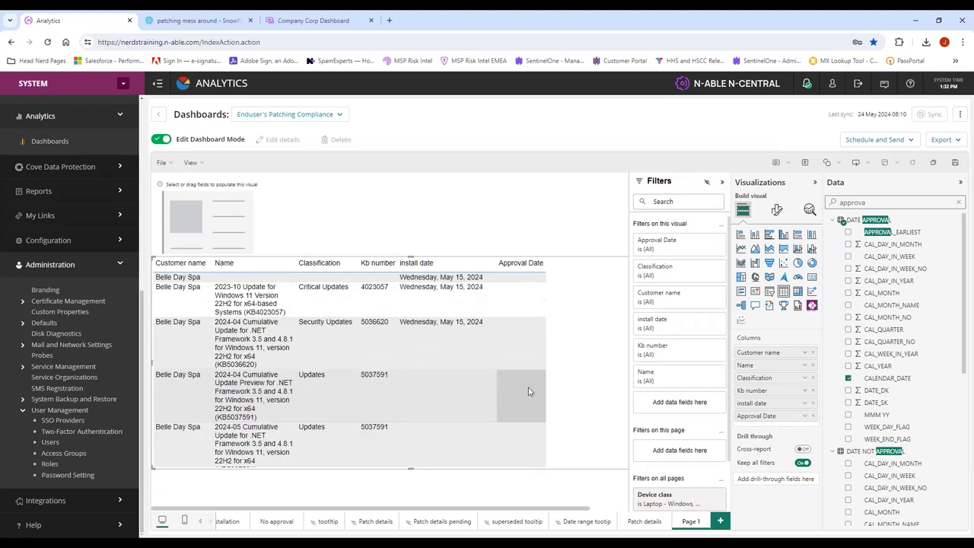
scroll(531, 397, "up", 3)
scroll(531, 397, "up", 10)
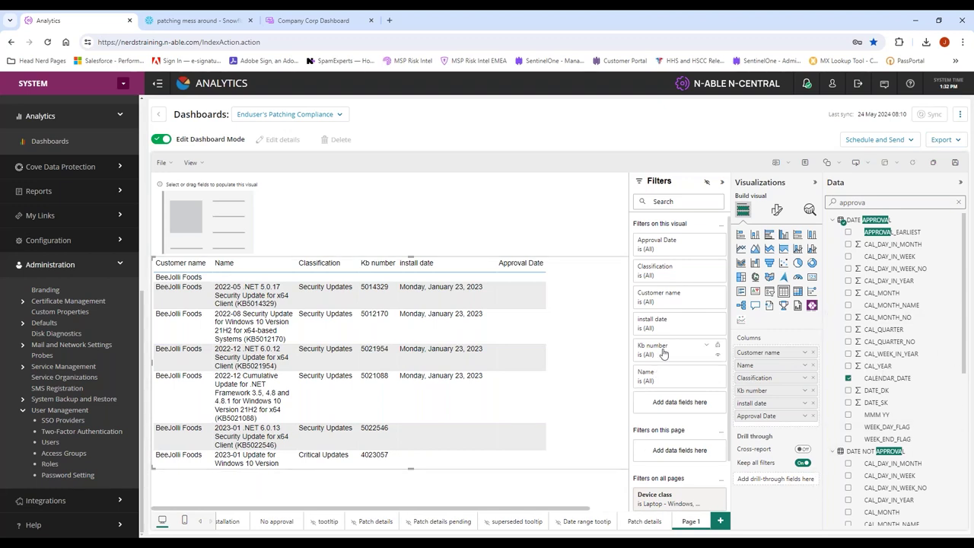
scroll(664, 352, "down", 2)
scroll(685, 289, "up", 3)
scroll(680, 464, "down", 2)
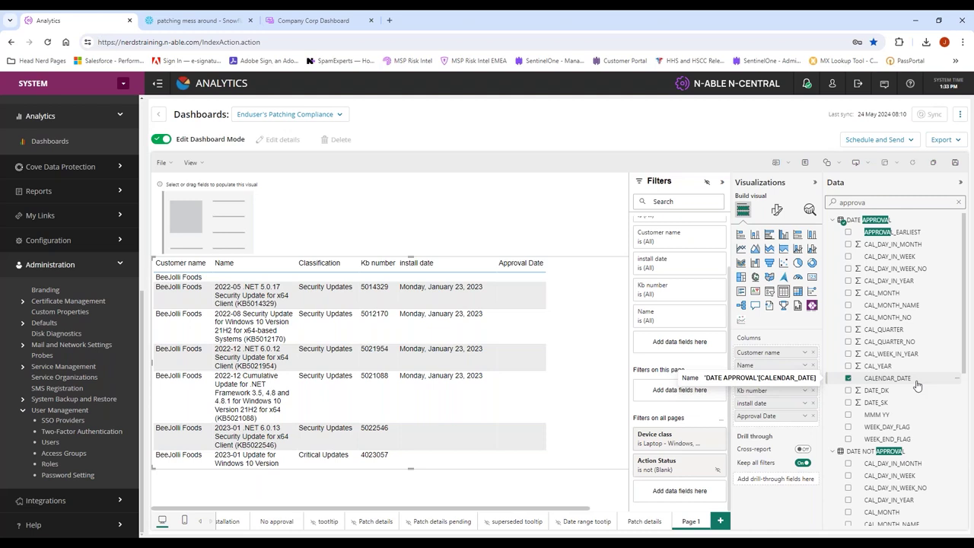
double_click(866, 202)
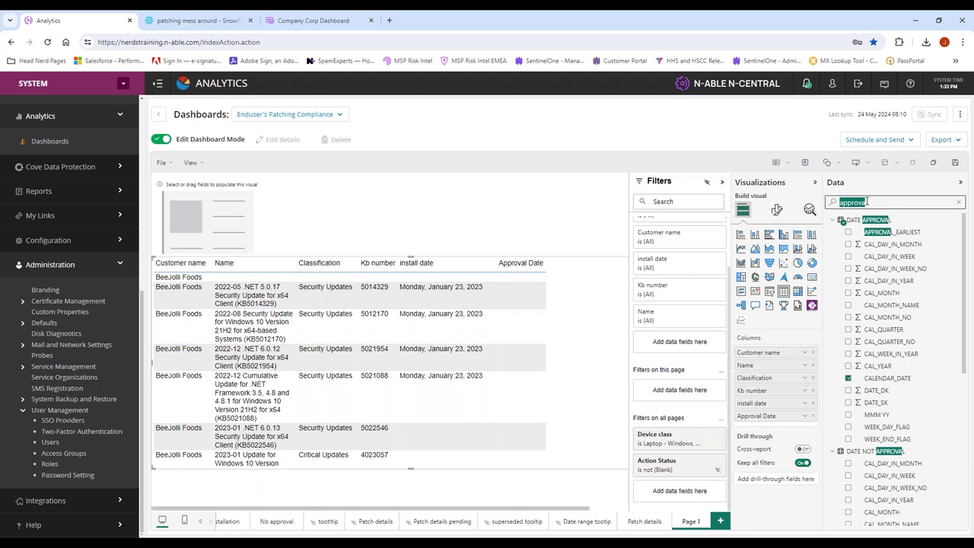
Add the DATE_INSTALL CALENDAR_DATE field as a filter on this page.
key("BackSpace")
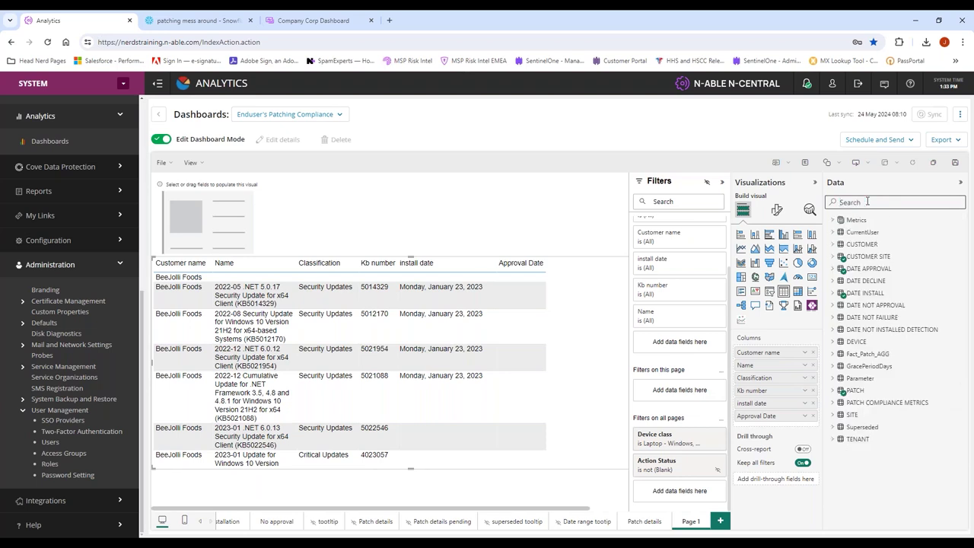
type("in")
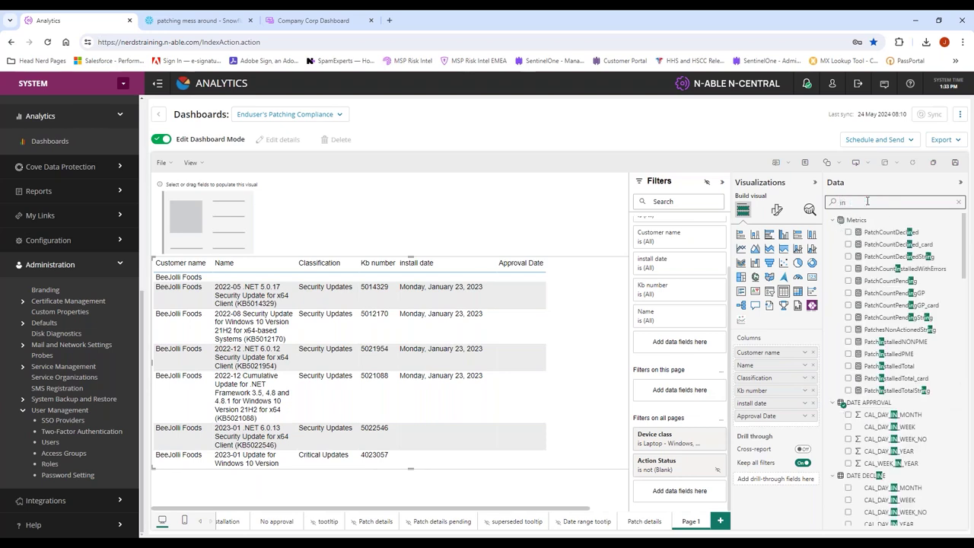
type("stall")
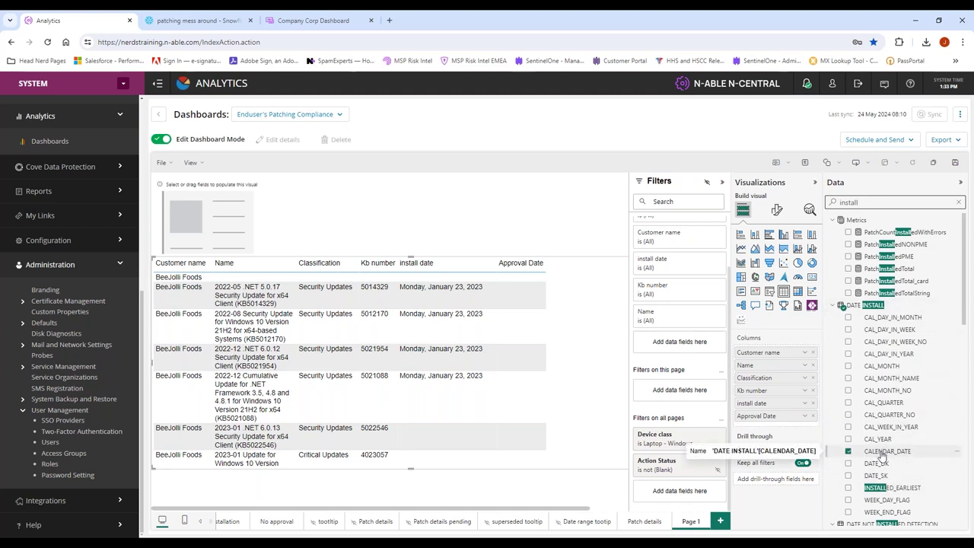
left_click_drag(883, 454, 672, 390)
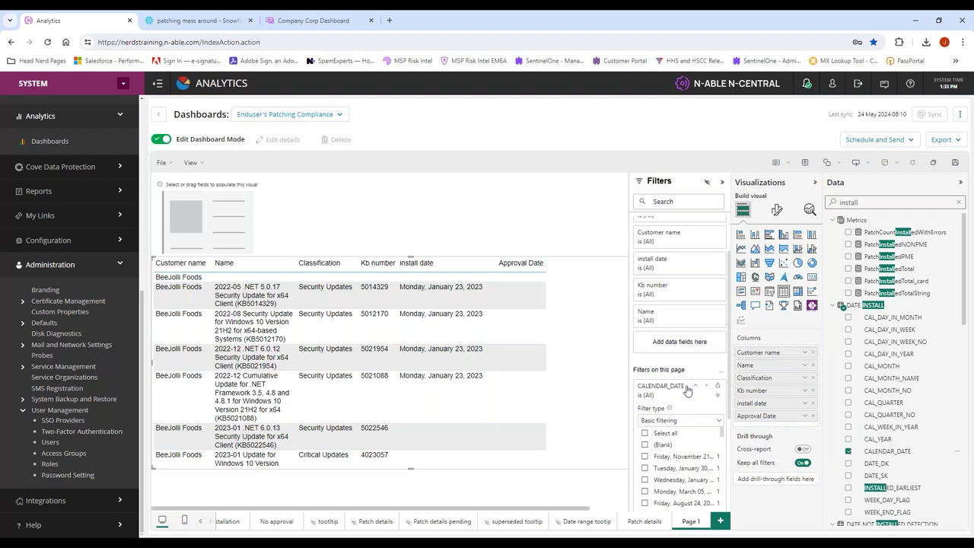
left_click(667, 387)
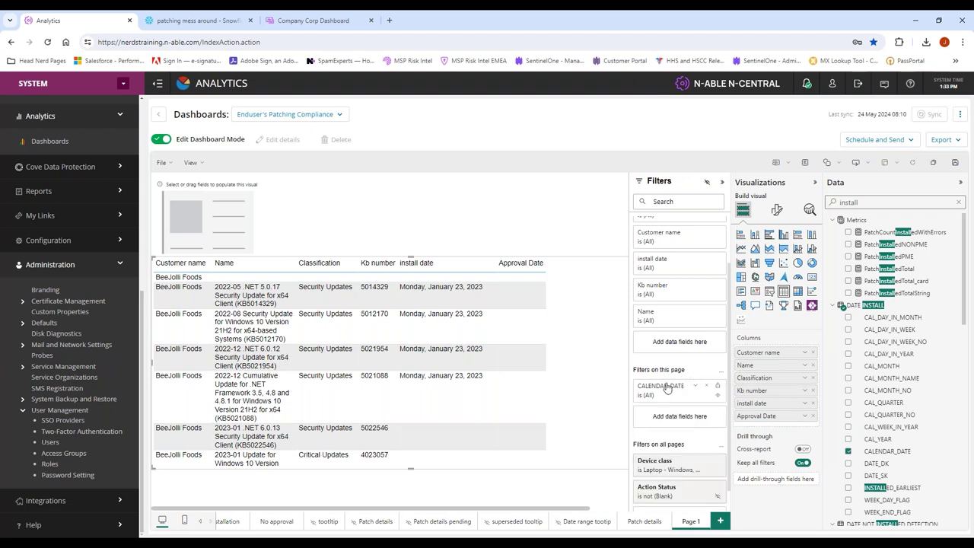
left_click(666, 387)
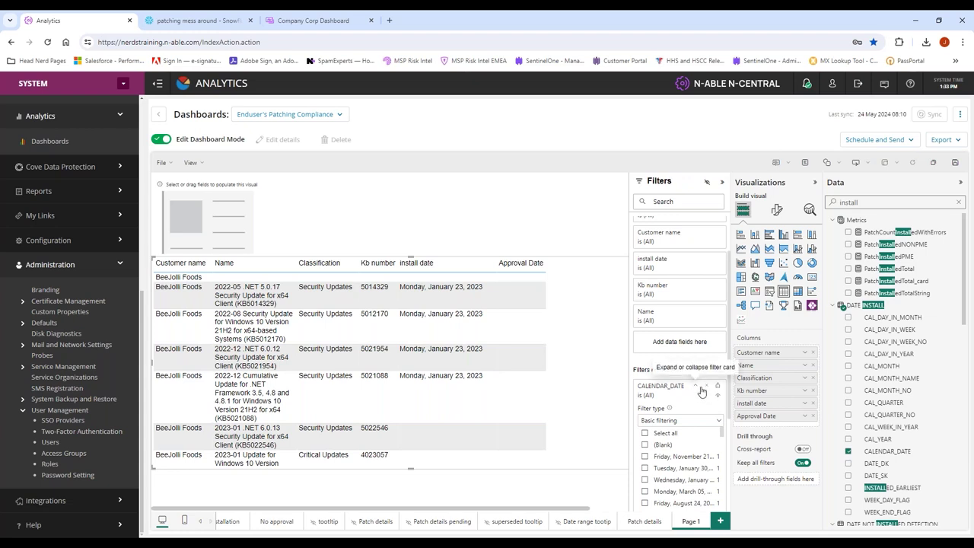
left_click(695, 386)
left_click(694, 387)
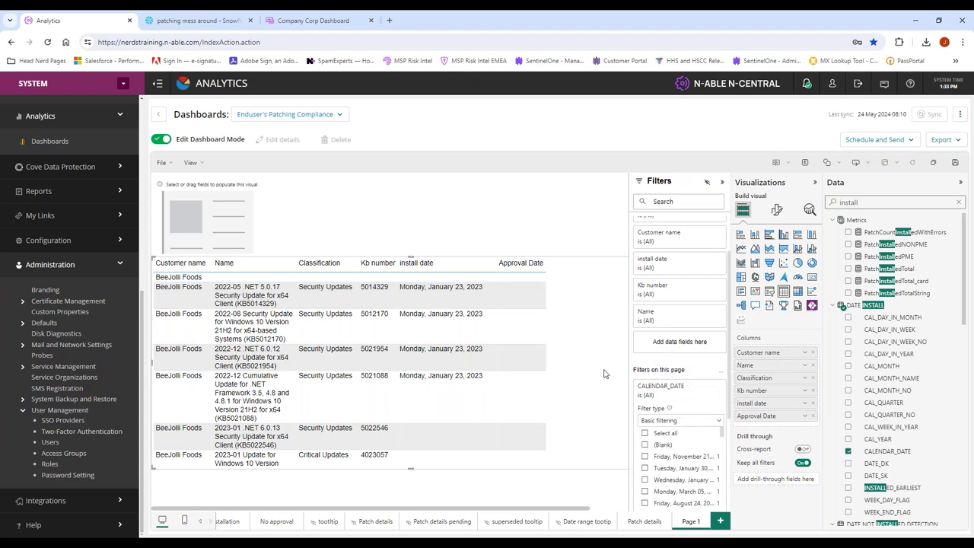
Set the date filter to Relative date, in the last 30 days, and apply it.
left_click(685, 420)
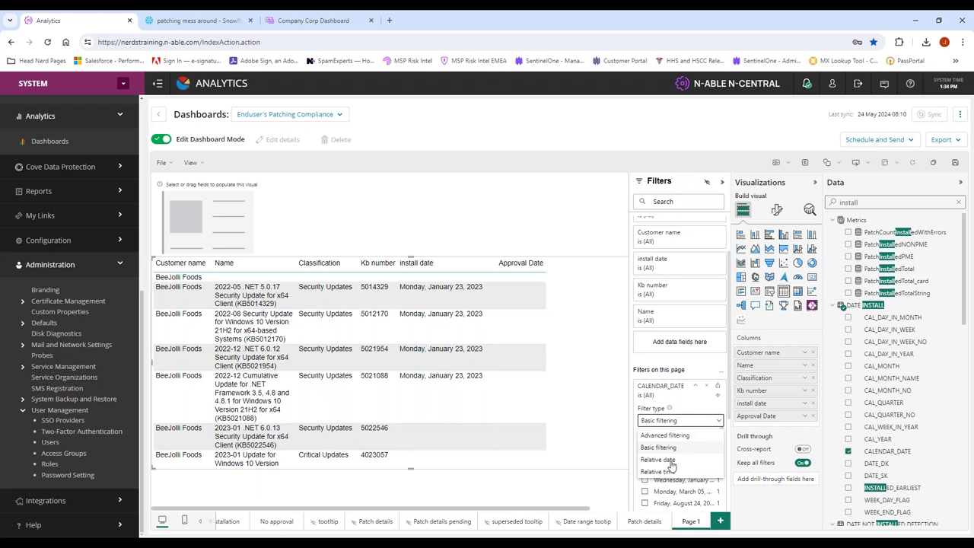
left_click(672, 460)
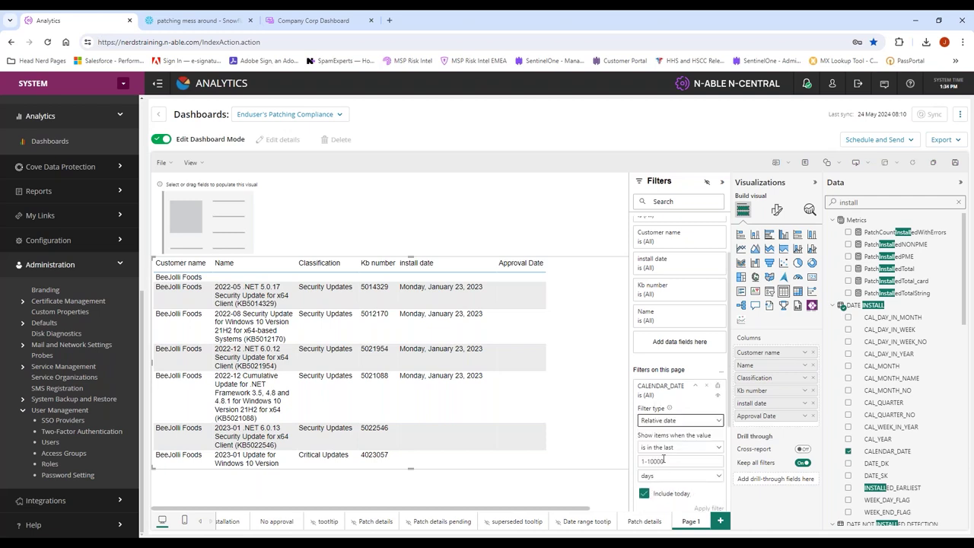
left_click(664, 460)
type("30")
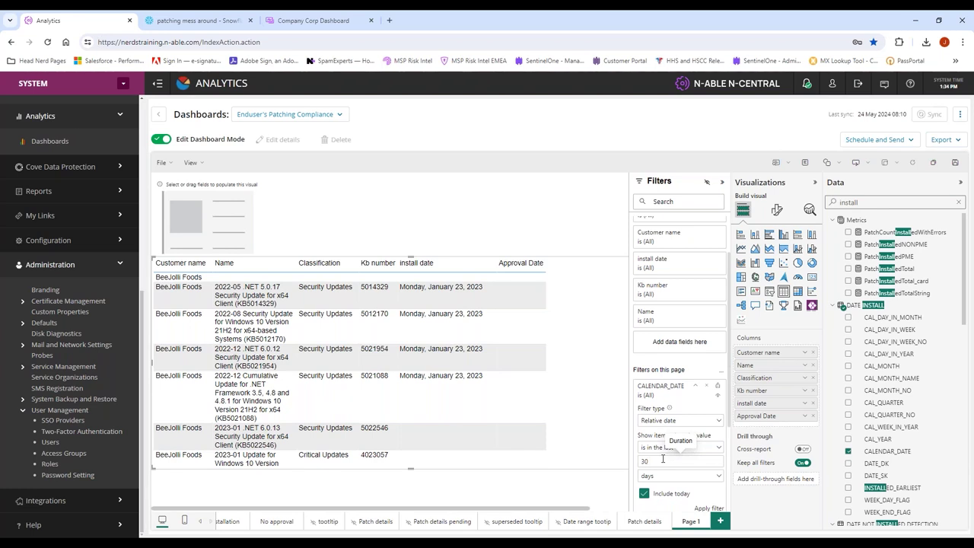
key("Return")
Collapse the CALENDAR_DATE filter card and search the data fields for 'failed'.
scroll(680, 342, "down", 2)
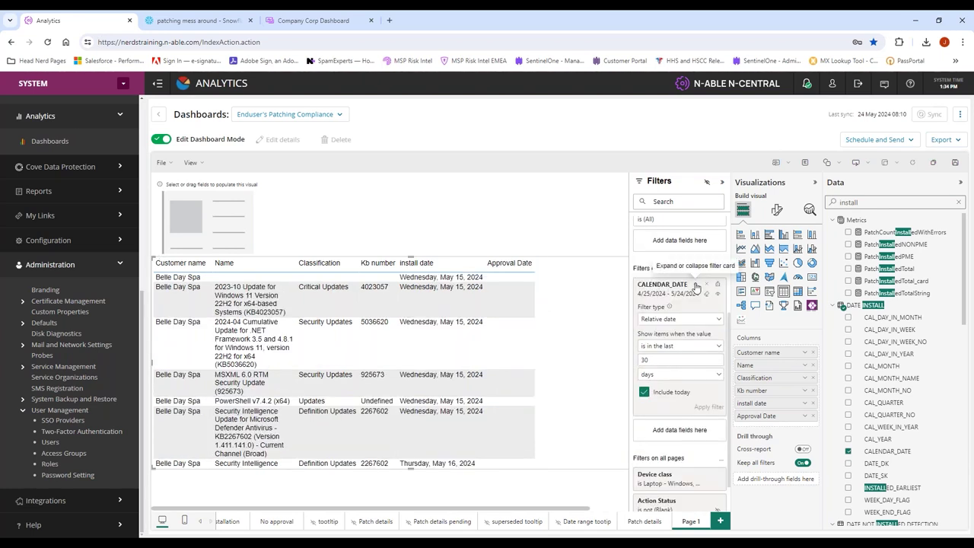
left_click(695, 284)
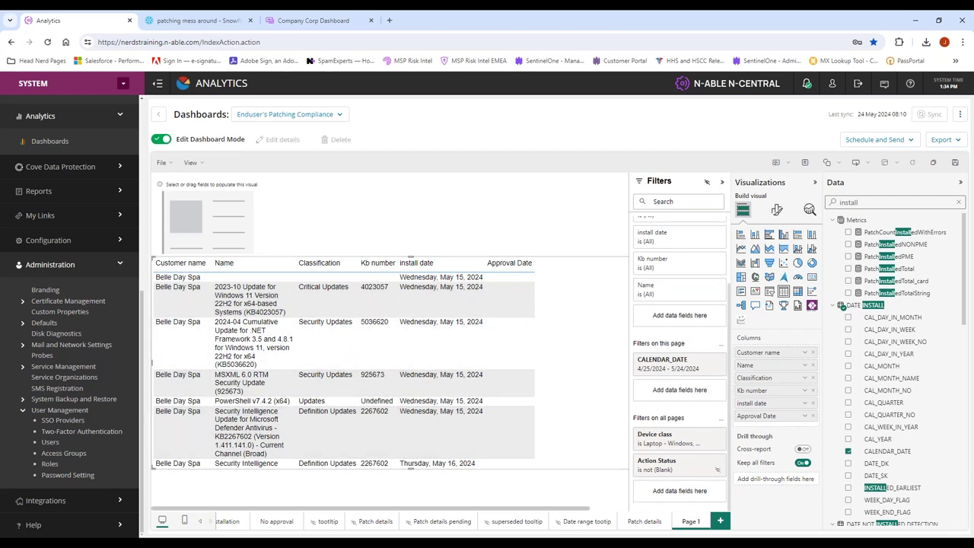
double_click(900, 203)
type("failed")
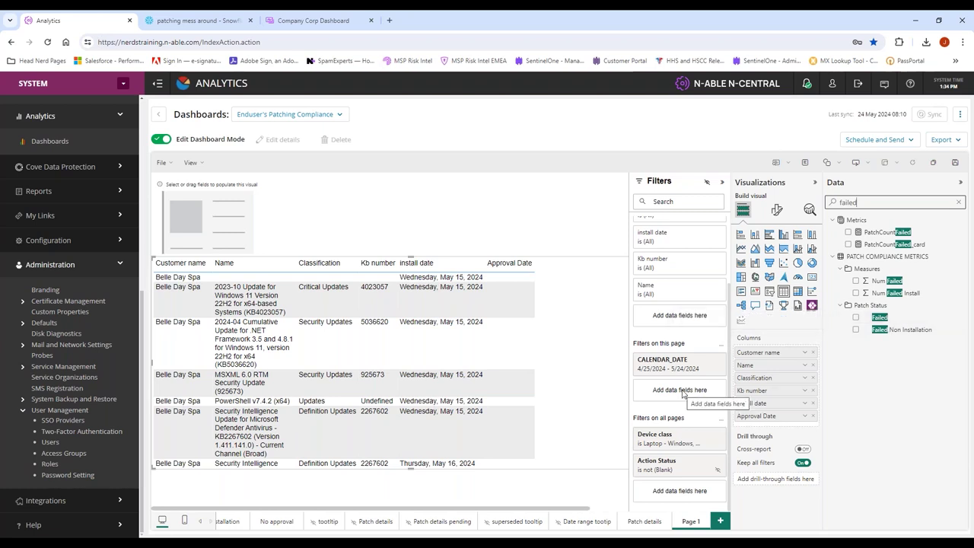
left_click_drag(873, 201, 838, 207)
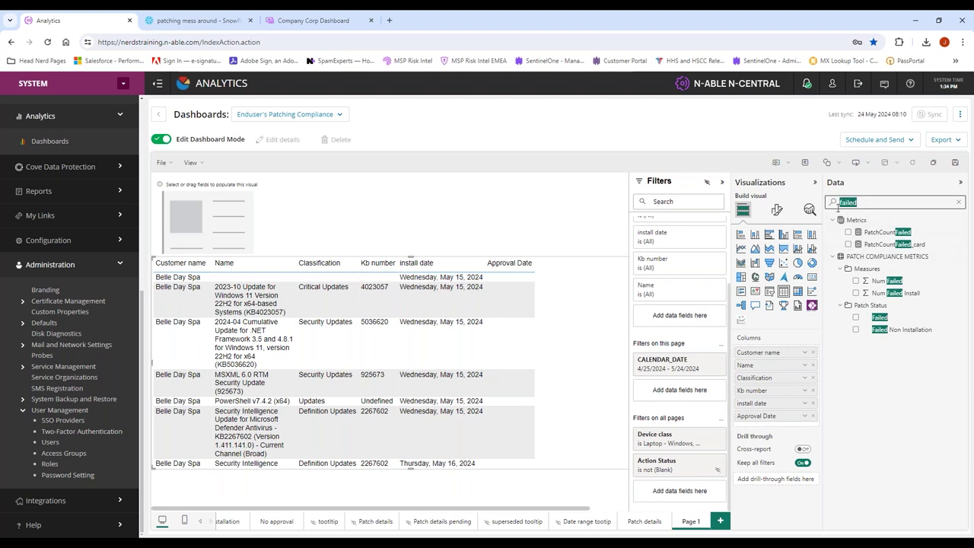
key("BackSpace")
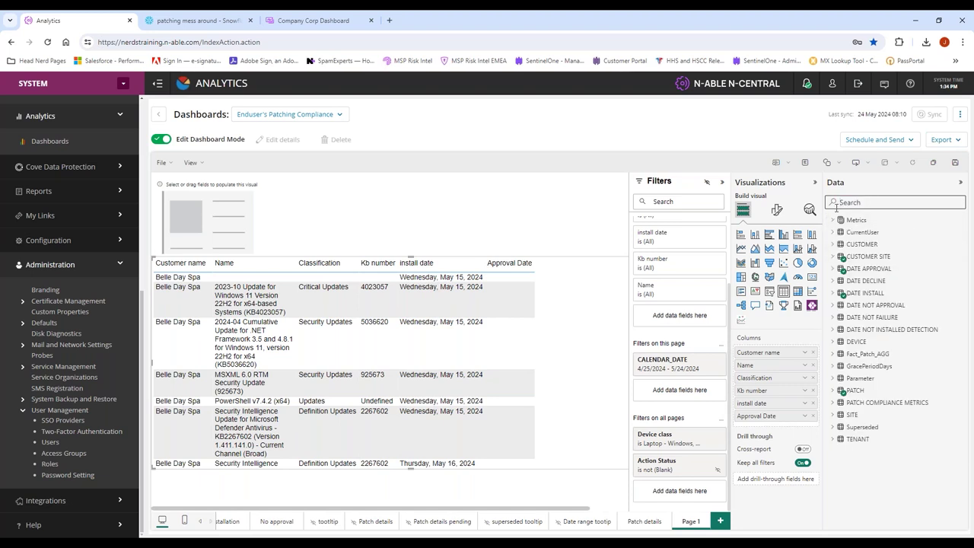
type("pending")
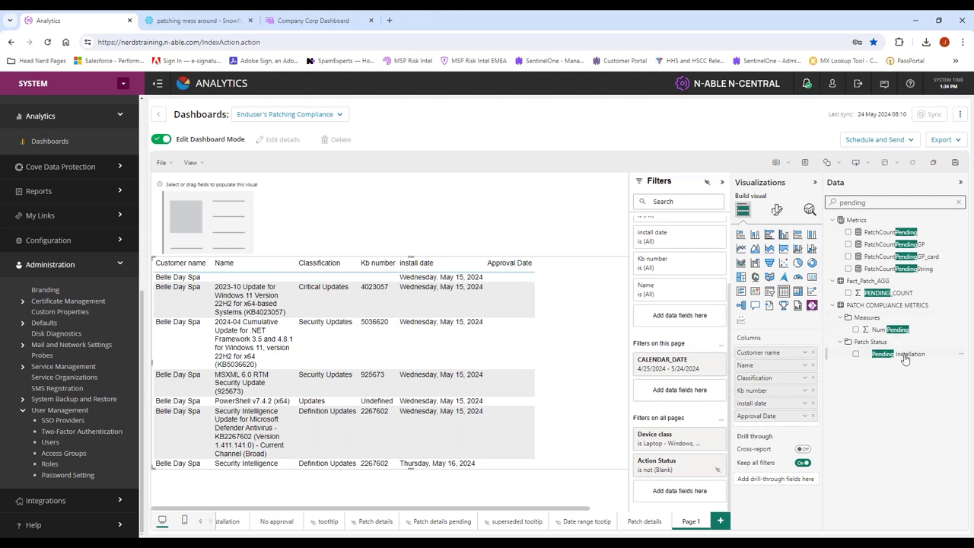
left_click_drag(904, 358, 679, 389)
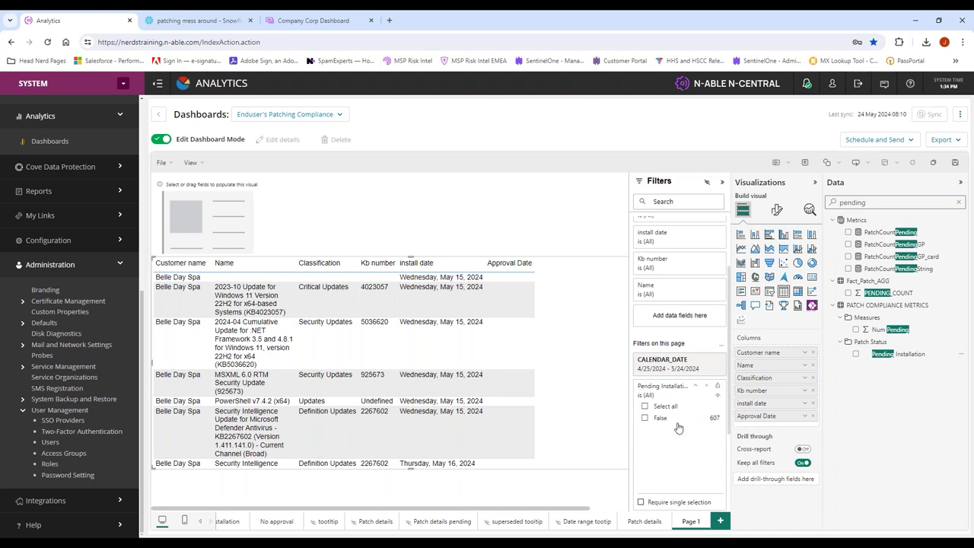
left_click(696, 388)
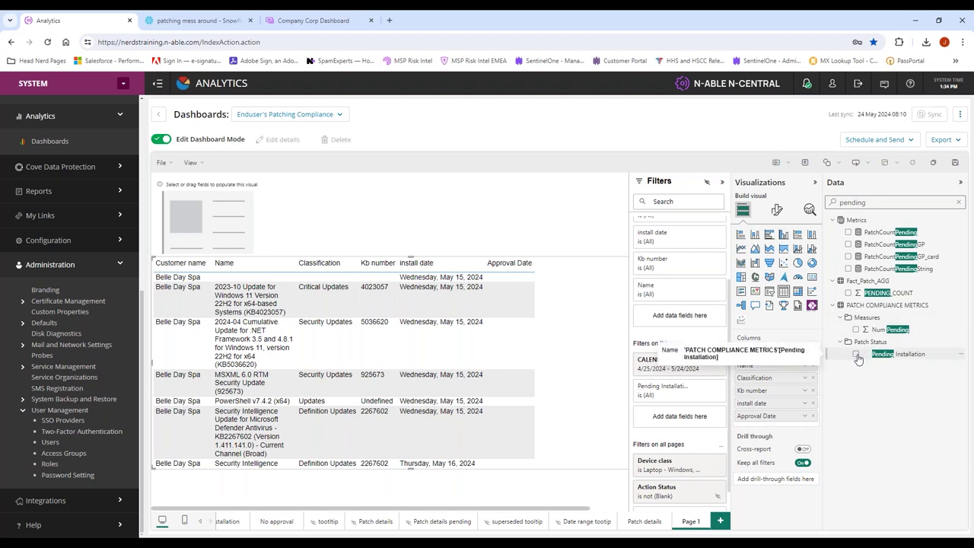
left_click(857, 355)
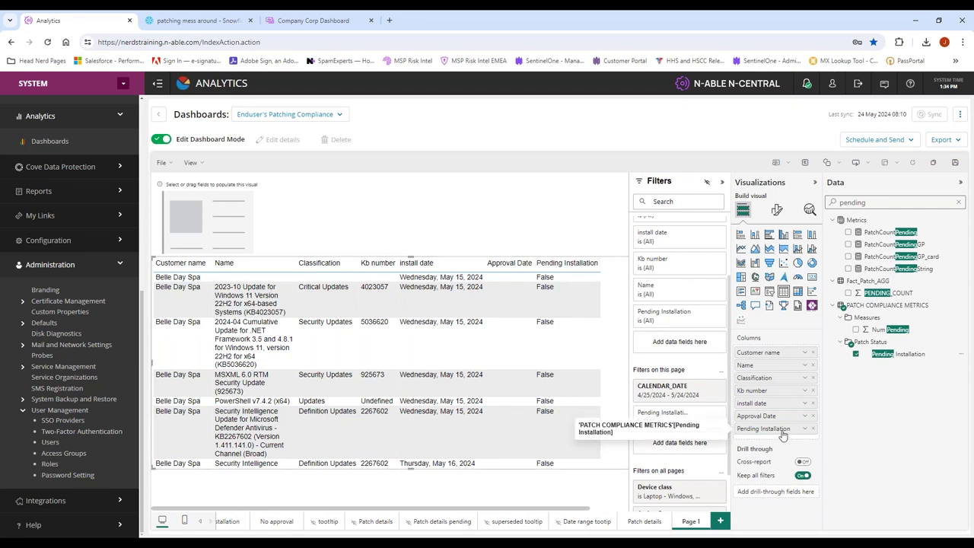
scroll(575, 350, "down", 10)
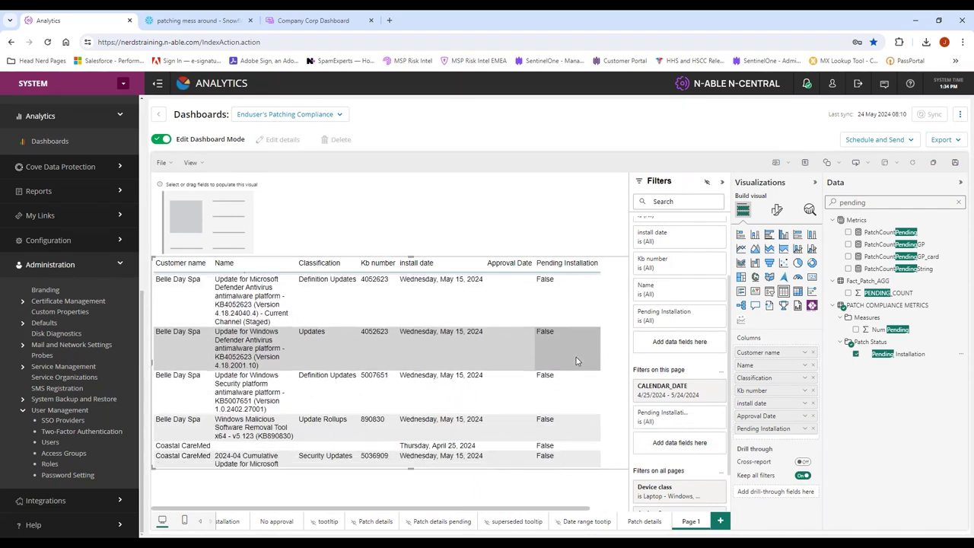
scroll(576, 361, "down", 10)
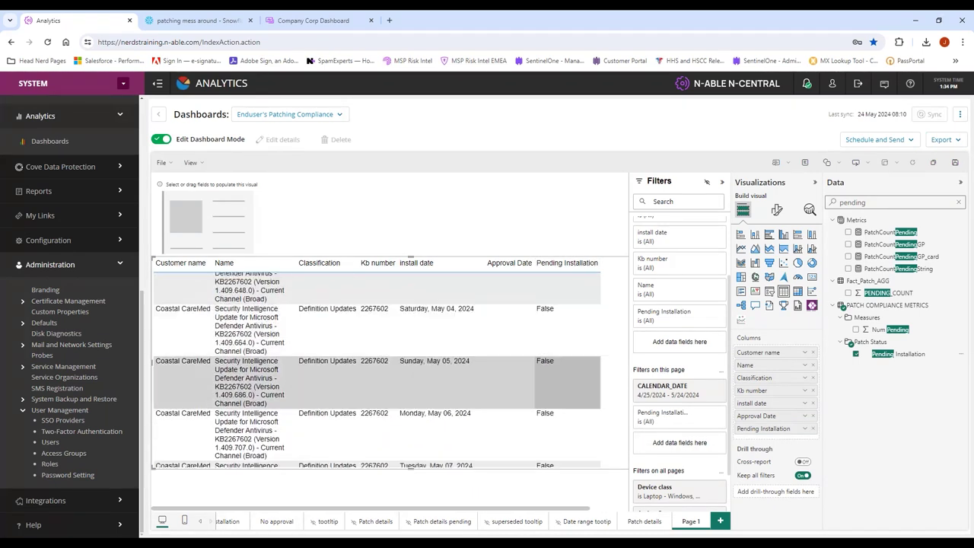
scroll(582, 406, "down", 10)
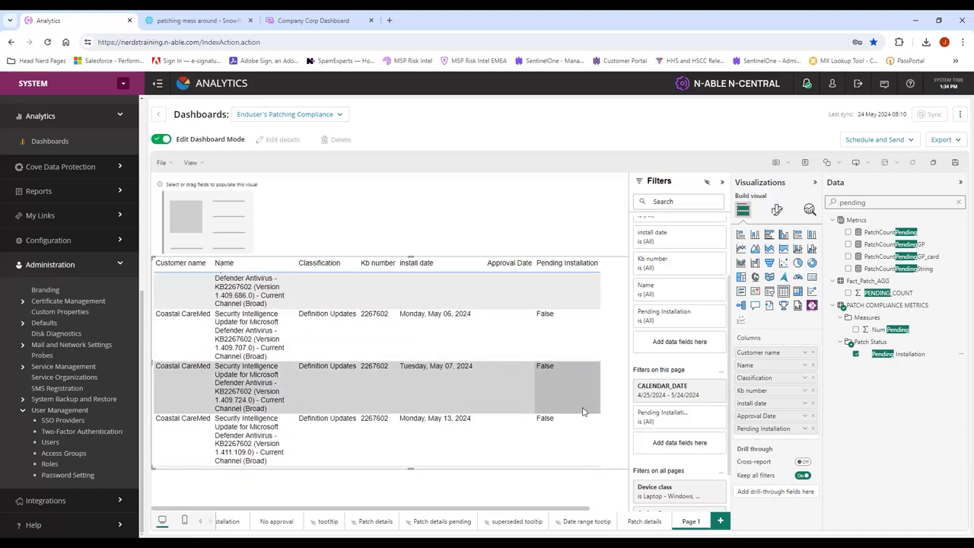
scroll(582, 411, "down", 10)
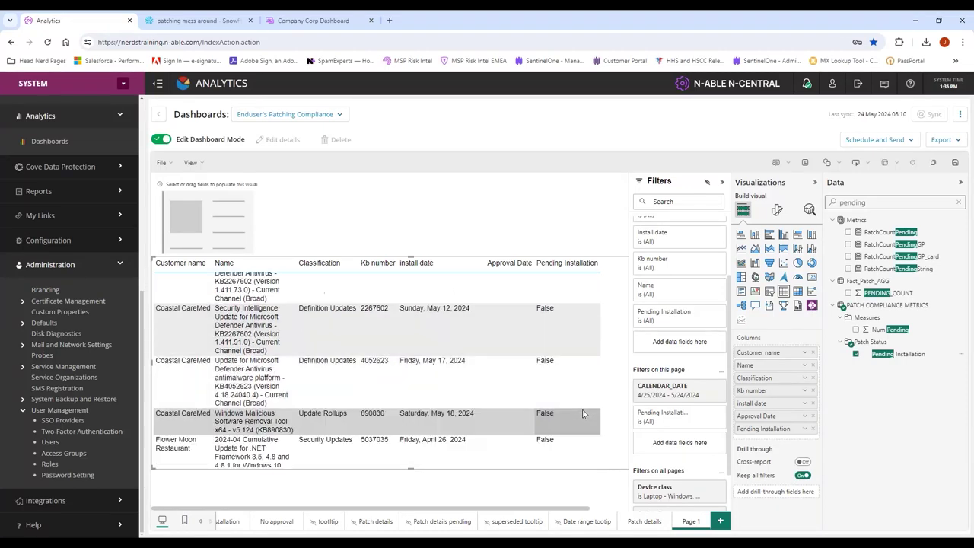
scroll(582, 412, "down", 10)
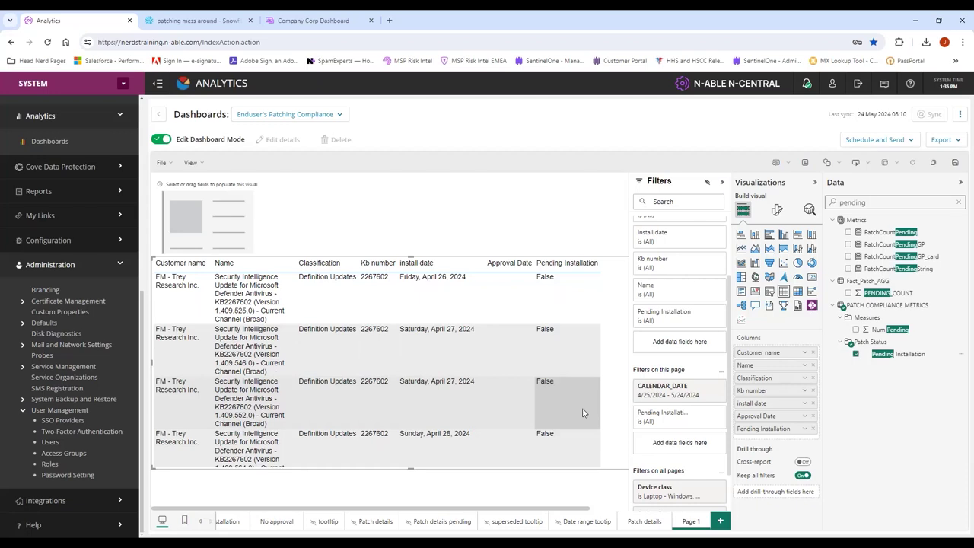
scroll(582, 412, "down", 8)
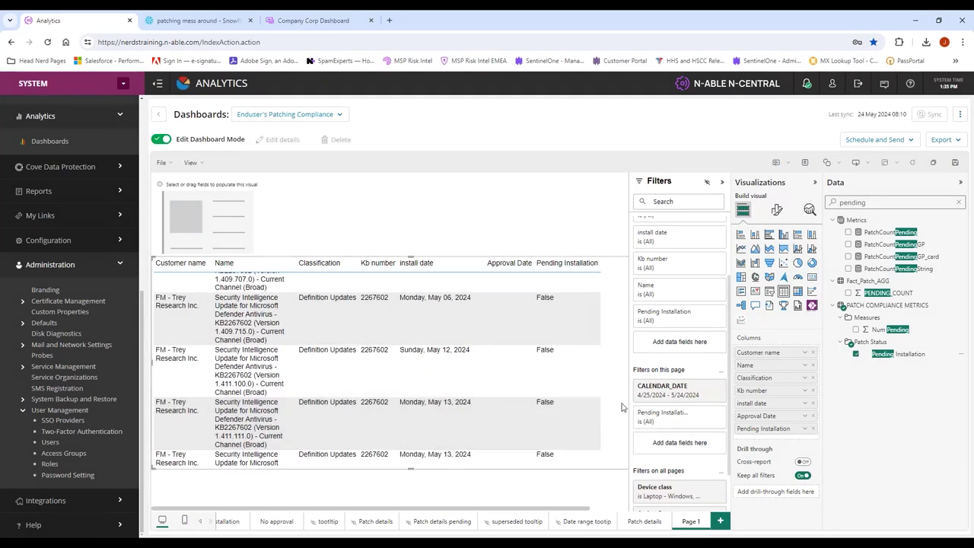
scroll(594, 411, "up", 10)
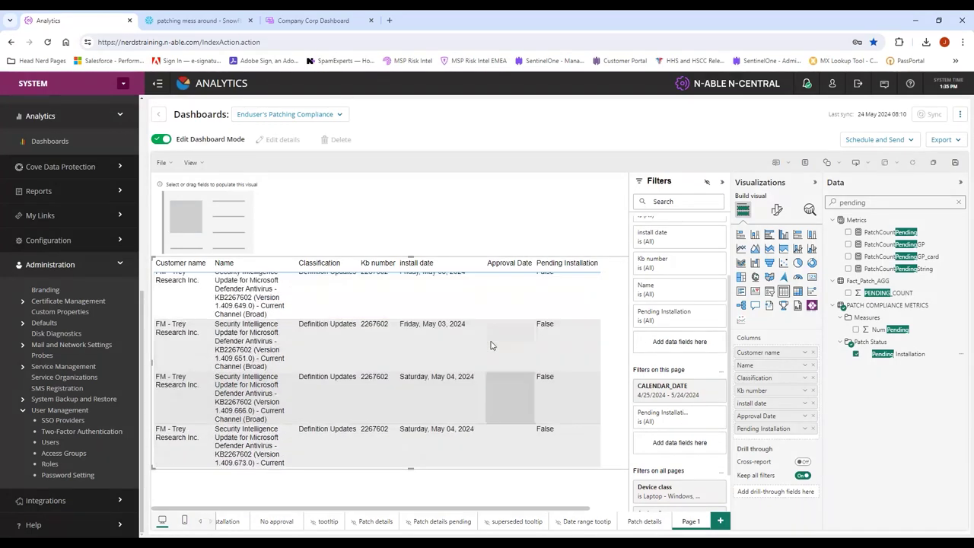
scroll(499, 375, "down", 10)
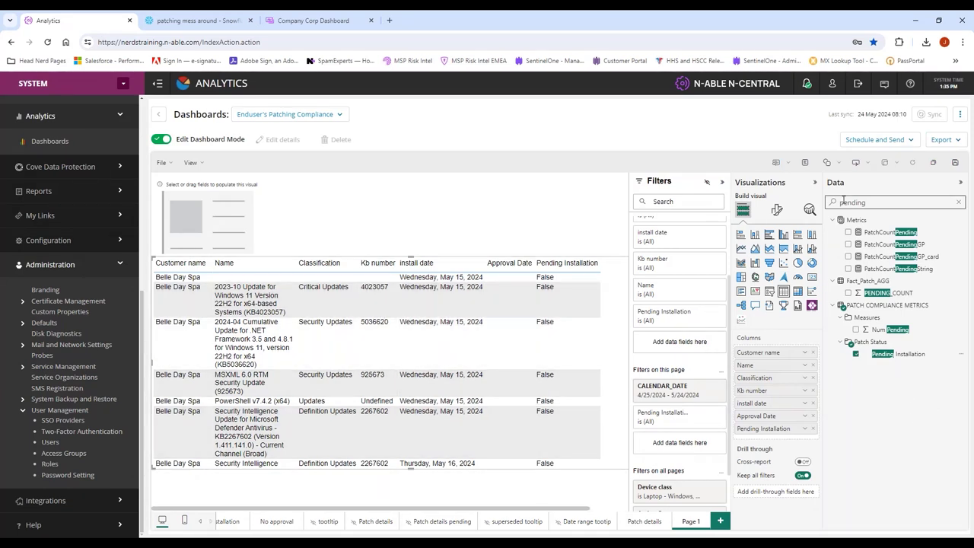
Search 'patchinstall' and put PatchInstalledTotal_card into the empty placeholder visual, showing 606.
double_click(869, 203)
type("patchinstall")
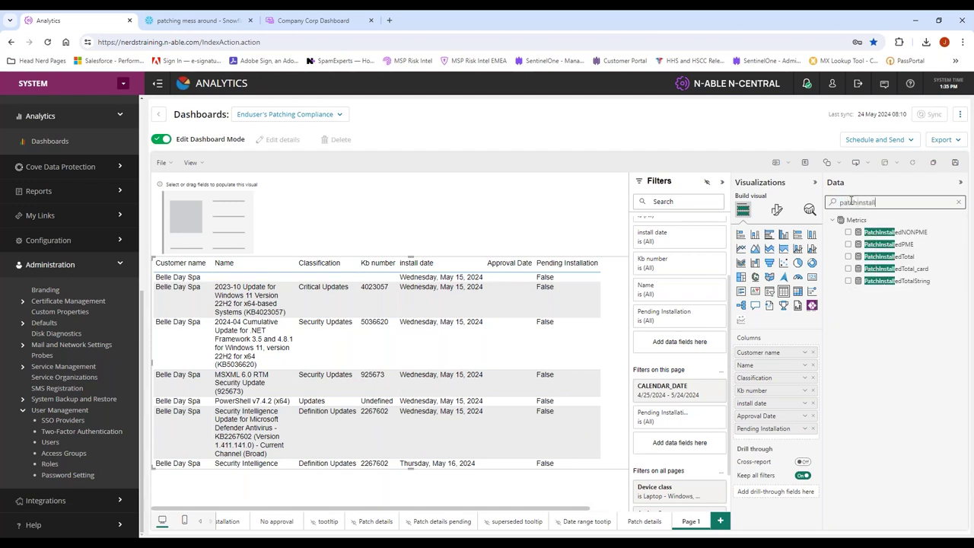
left_click_drag(906, 268, 875, 270)
left_click(232, 214)
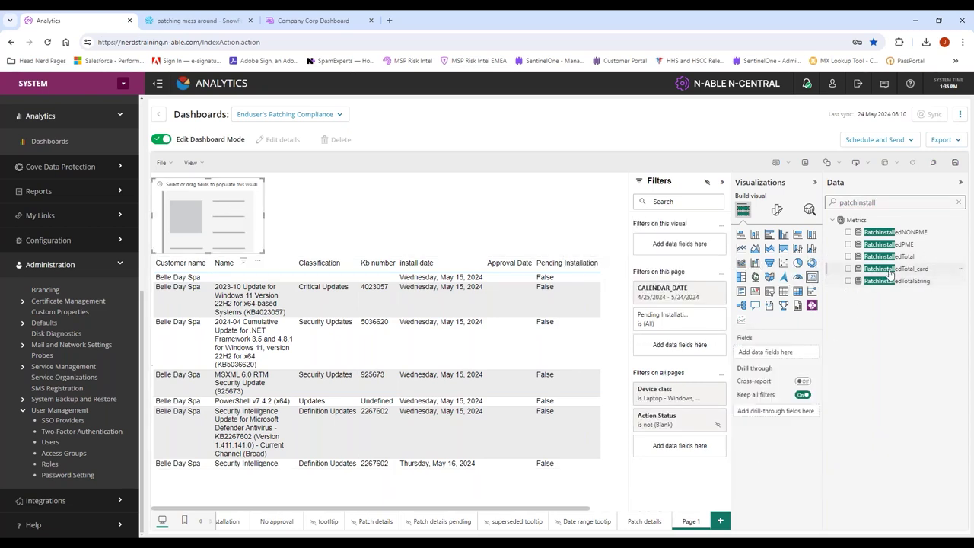
left_click(849, 269)
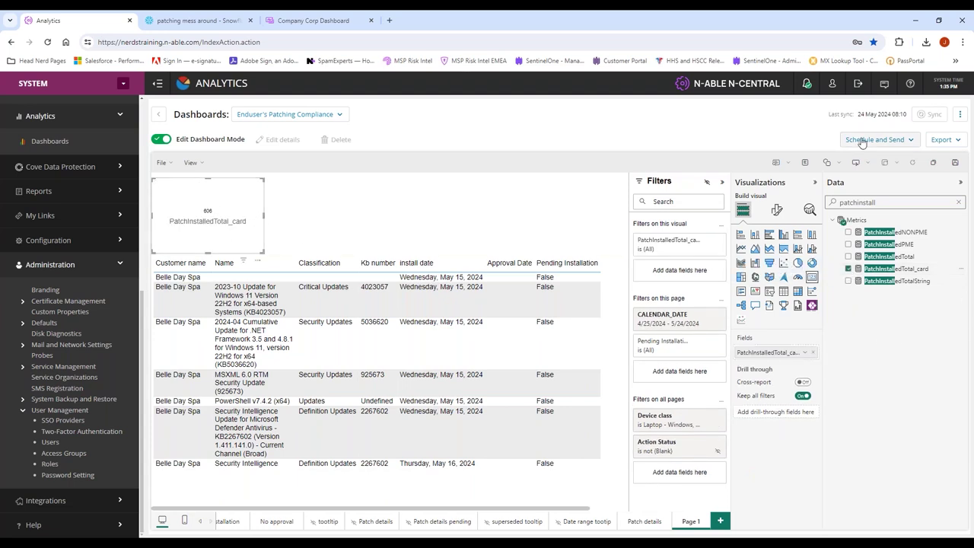
double_click(888, 200)
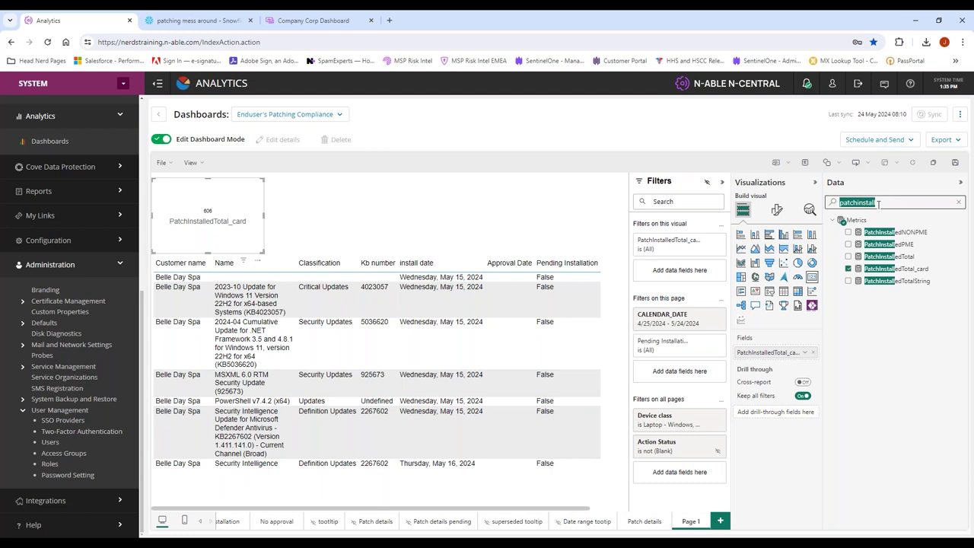
Clear the field search and expand the Metrics table to browse its patch count measures.
key("BackSpace")
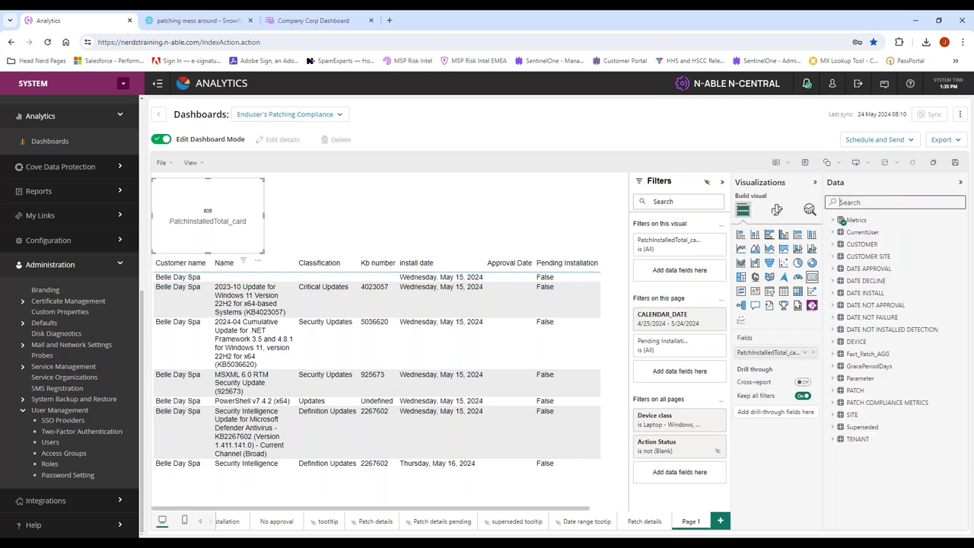
left_click(839, 220)
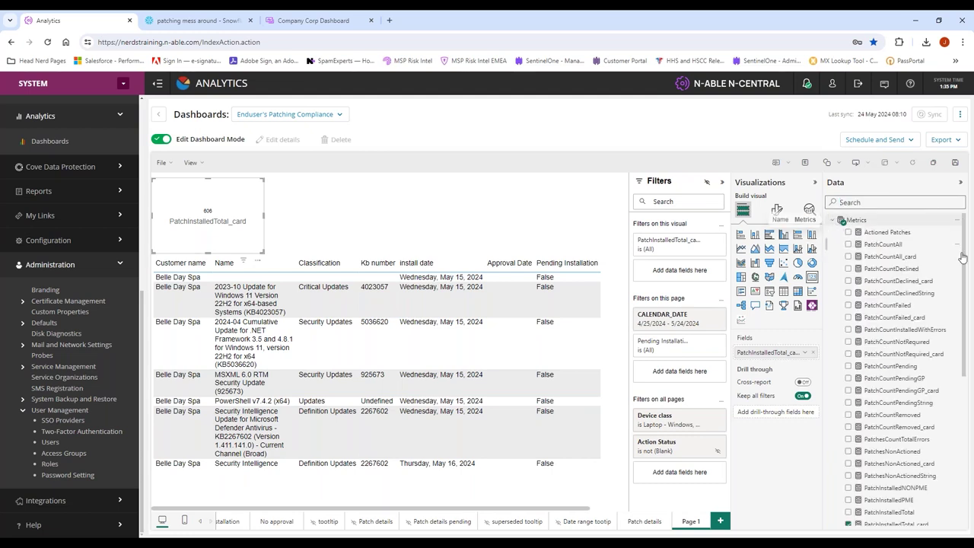
scroll(913, 229, "down", 5)
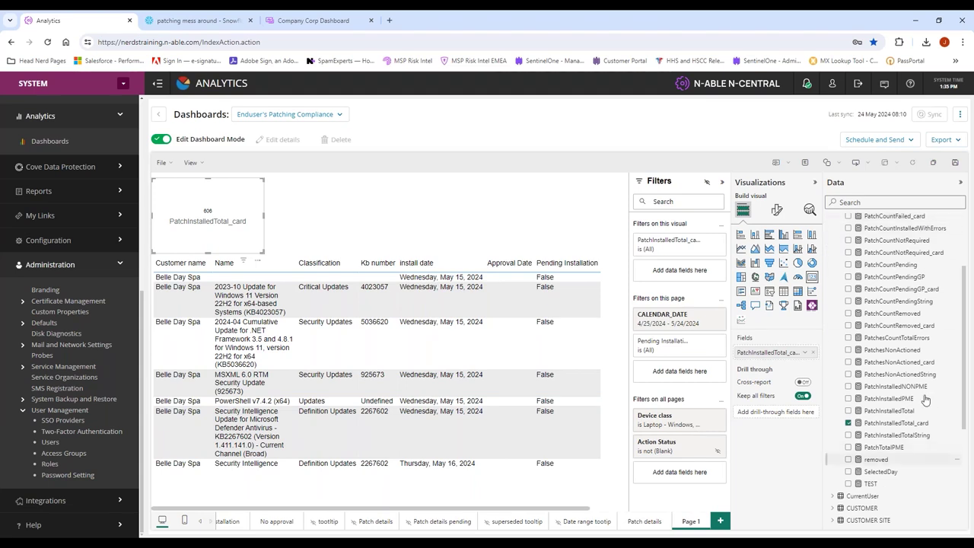
scroll(917, 297, "up", 2)
scroll(921, 287, "up", 2)
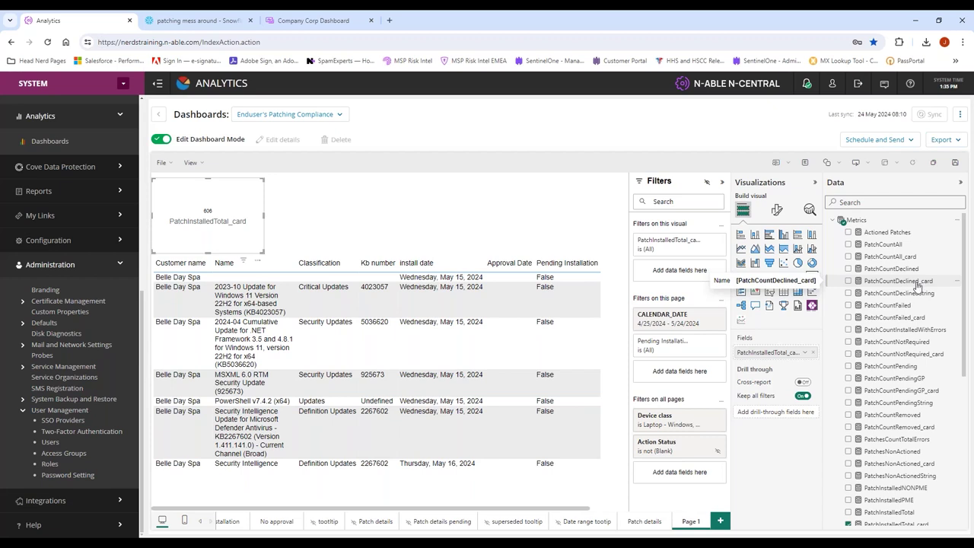
scroll(919, 284, "down", 3)
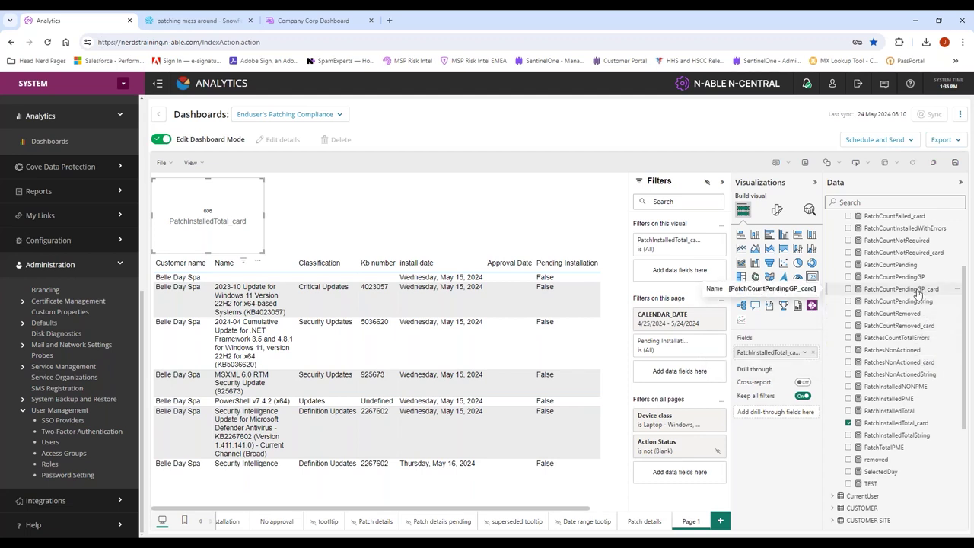
scroll(916, 265, "up", 3)
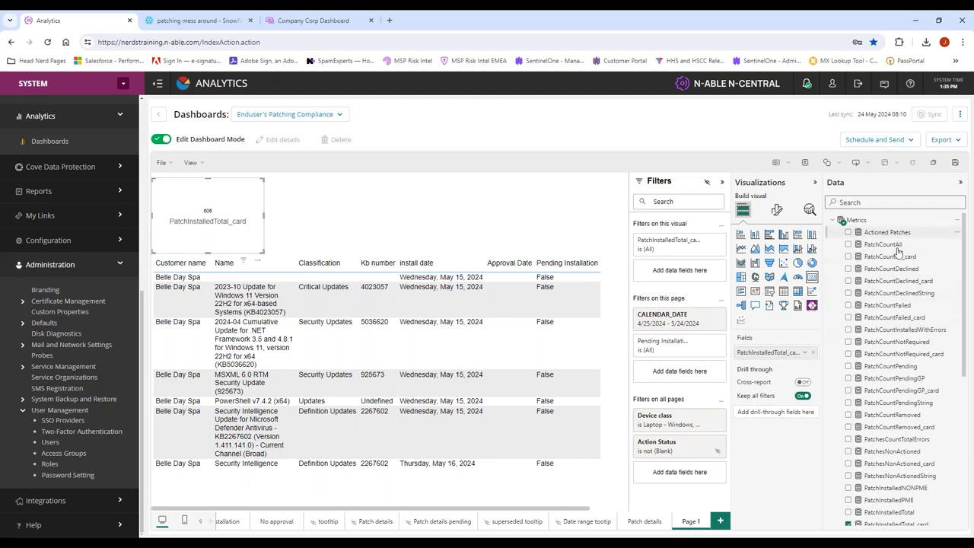
scroll(898, 354, "down", 5)
scroll(896, 358, "up", 5)
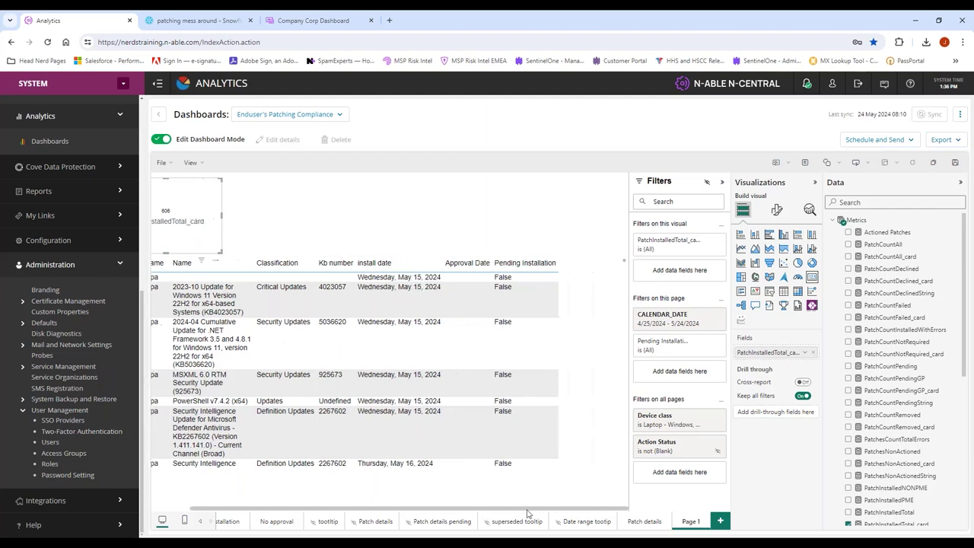
Save the edited report from the File menu.
left_click(163, 163)
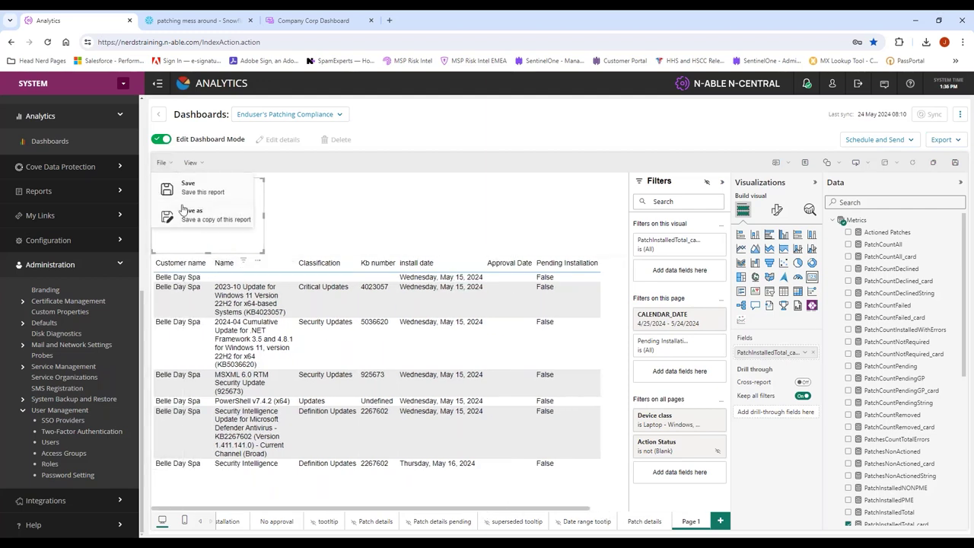
left_click(195, 189)
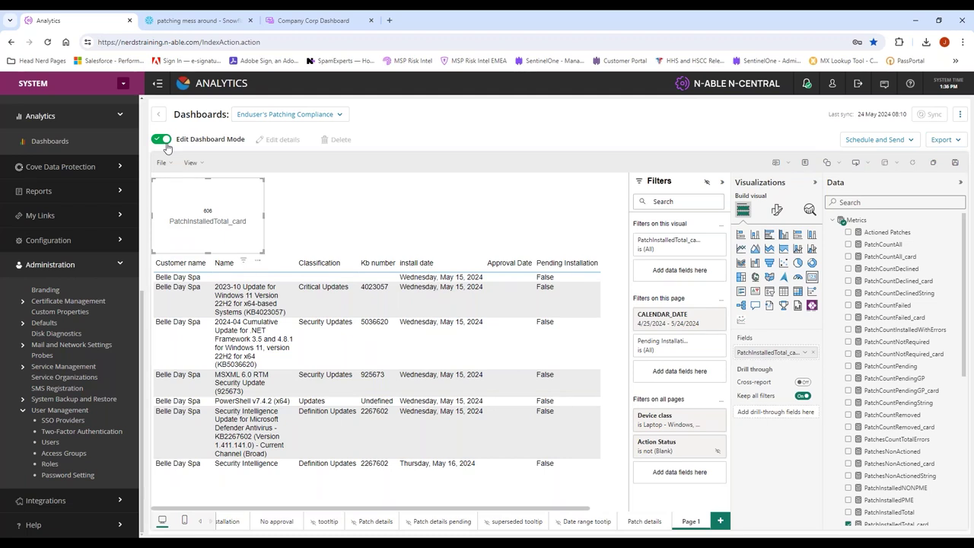
left_click(161, 162)
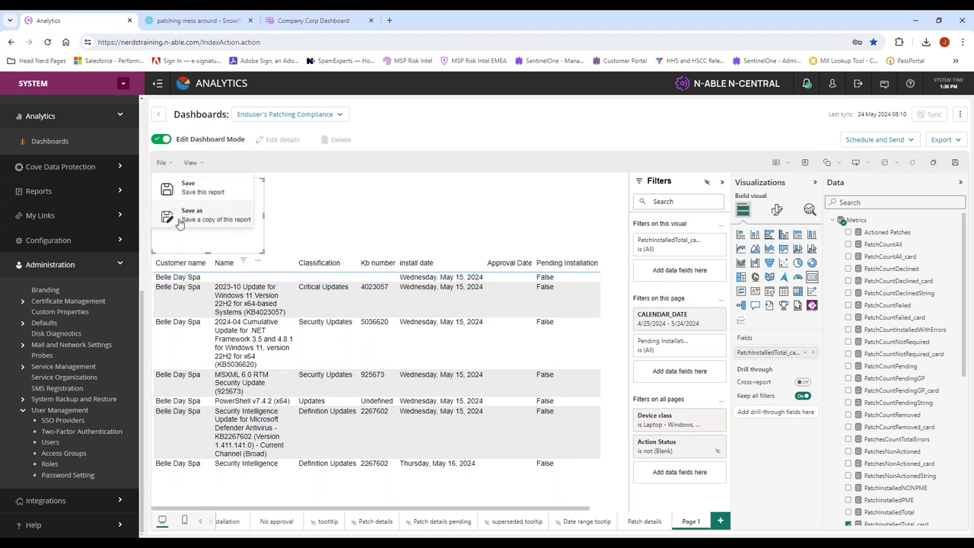
left_click(319, 164)
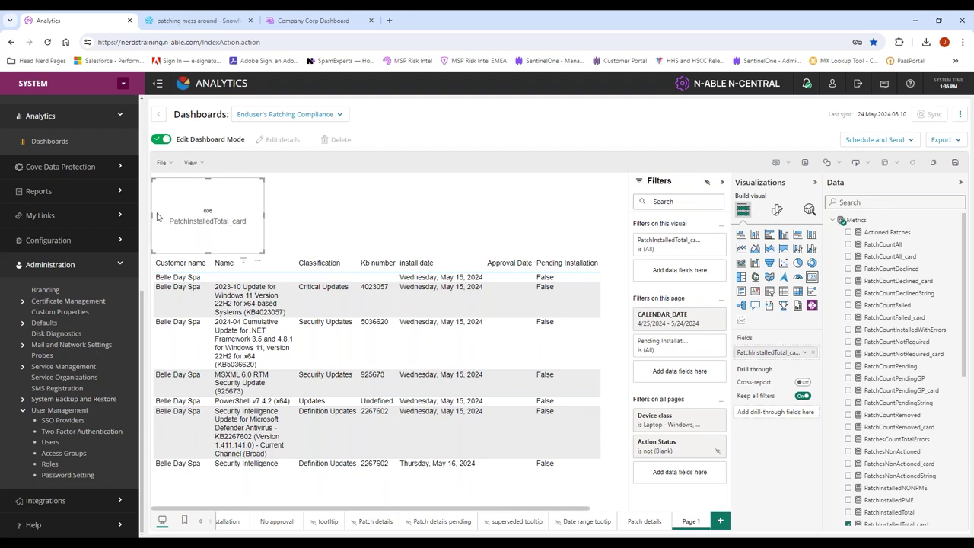
Look over the View and drill options, then exit edit mode.
left_click(191, 162)
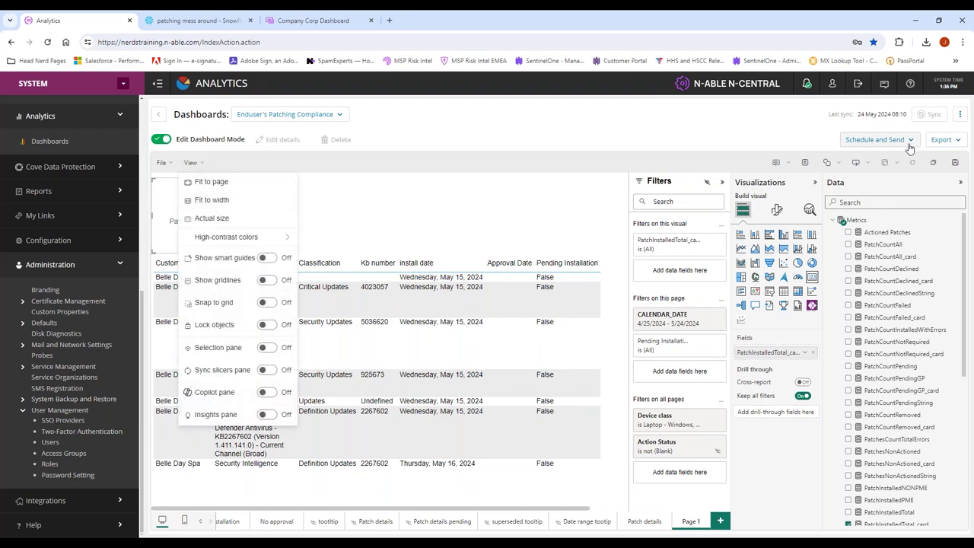
left_click(789, 165)
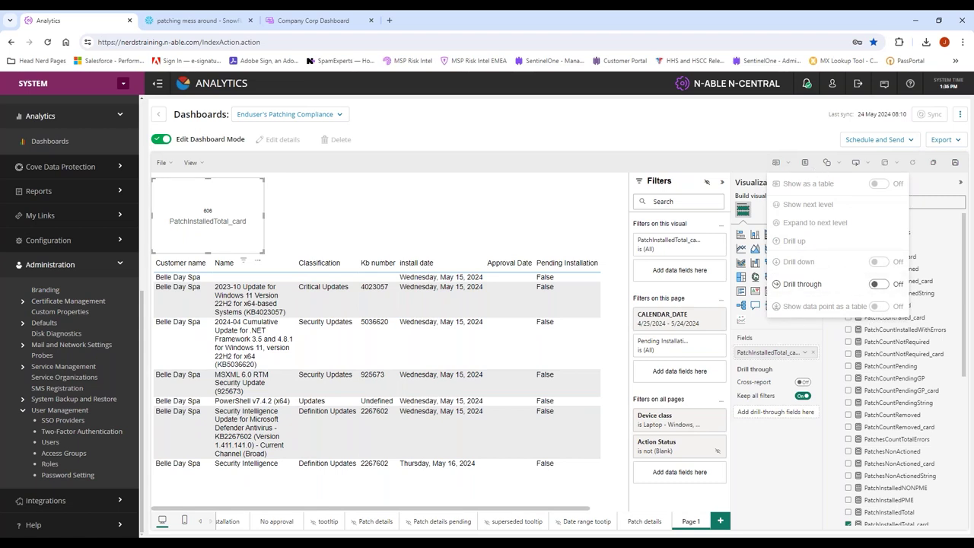
left_click(761, 172)
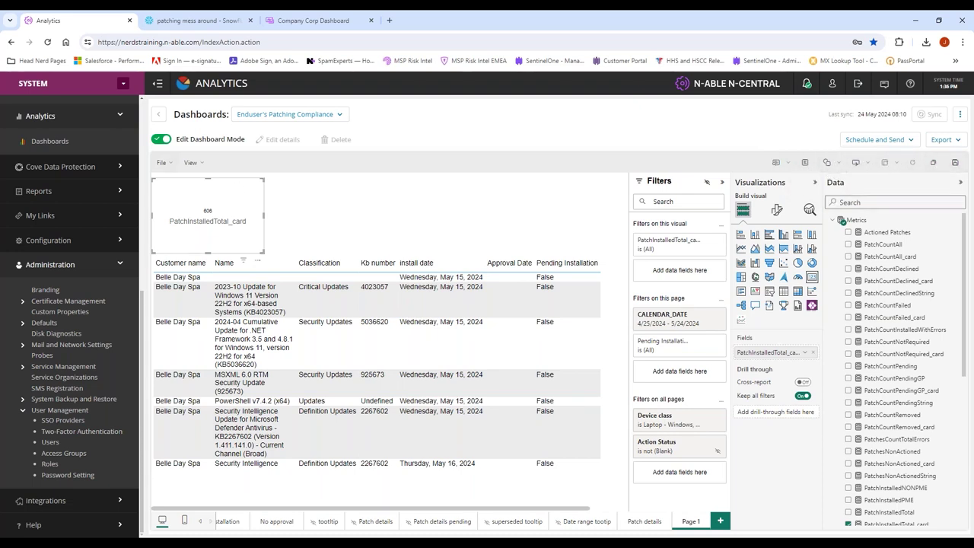
left_click(161, 140)
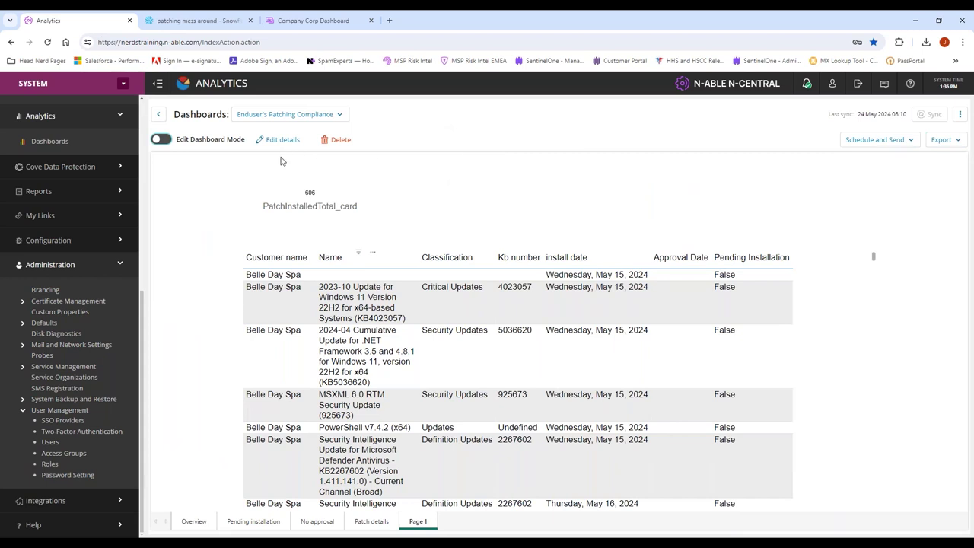
Go to the Patch details page, then the Patches pending installation page.
scroll(471, 380, "down", 4)
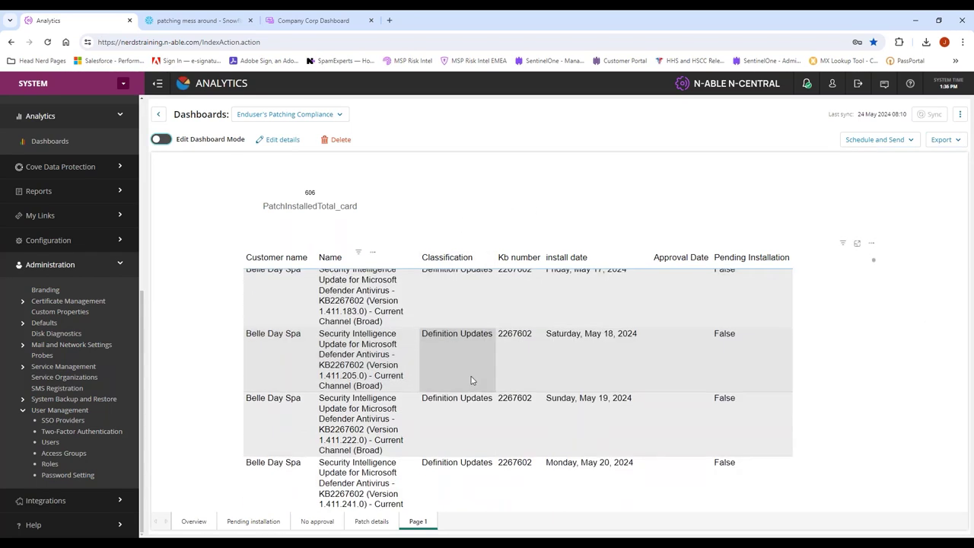
left_click(371, 524)
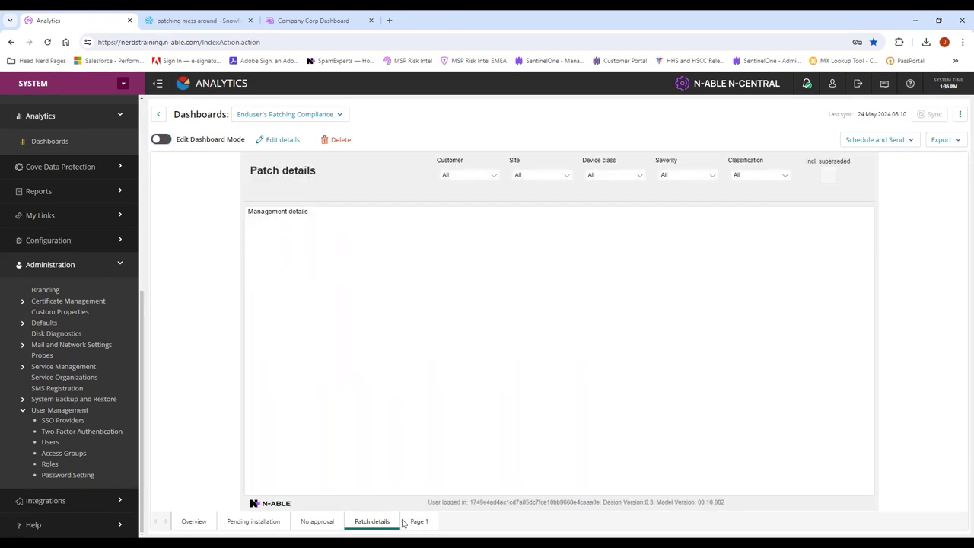
left_click(237, 524)
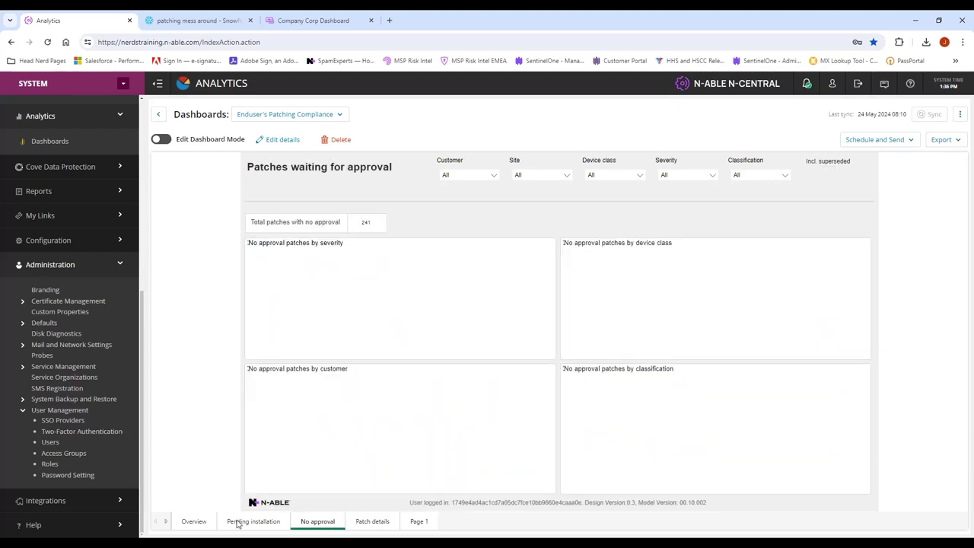
Check the scheduling and export format options, then delete the Enduser's Patching Compliance dashboard.
left_click(913, 140)
left_click(951, 141)
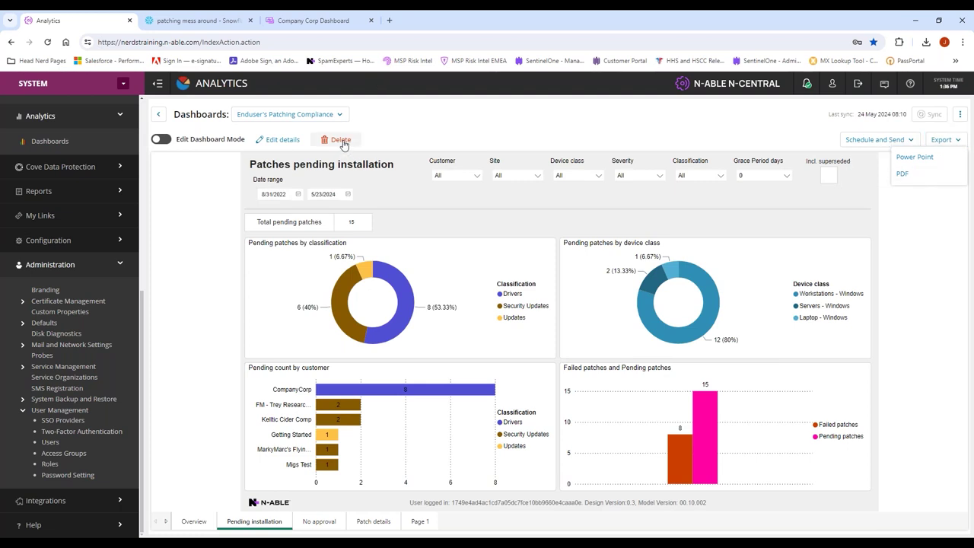
left_click(483, 120)
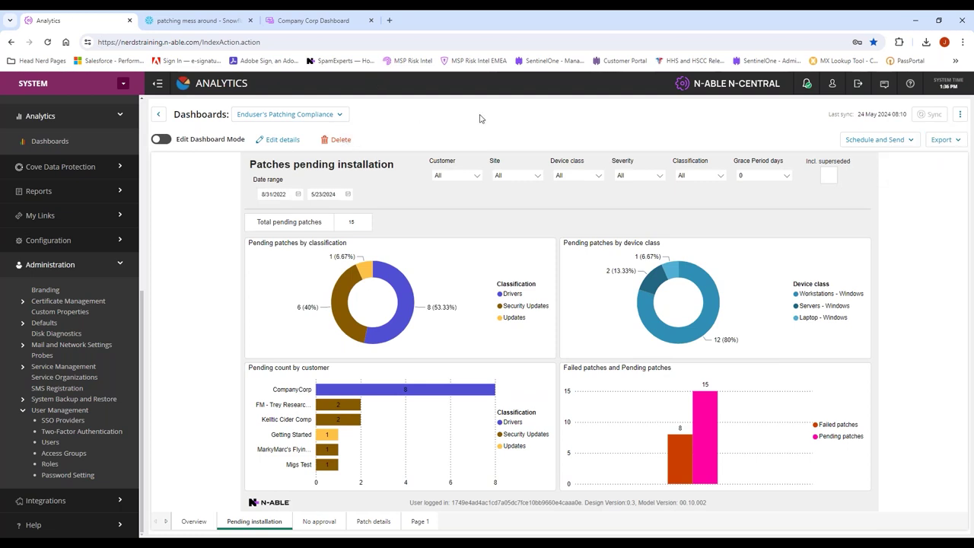
left_click(343, 140)
left_click(662, 191)
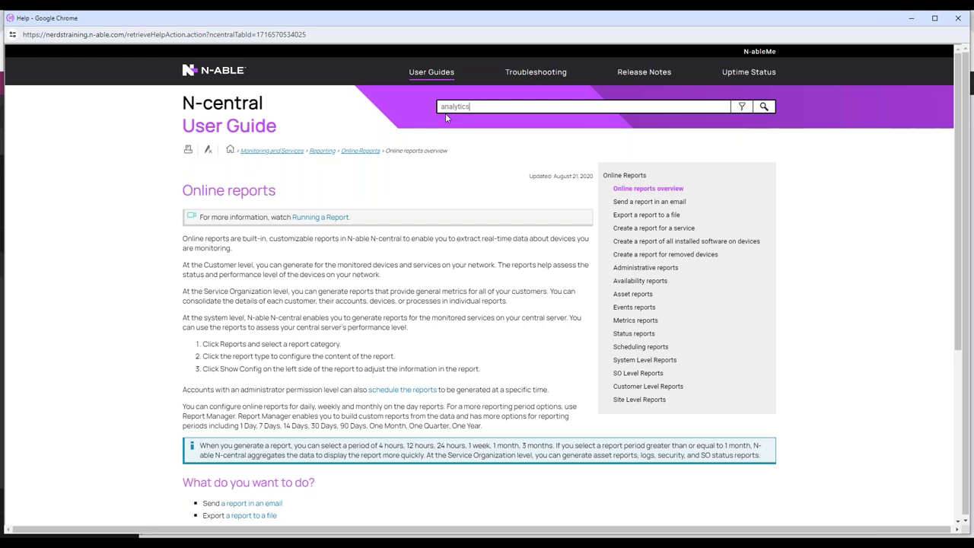
Search the User Guide for 'analytics' and open the What is Analytics? article.
key("Return")
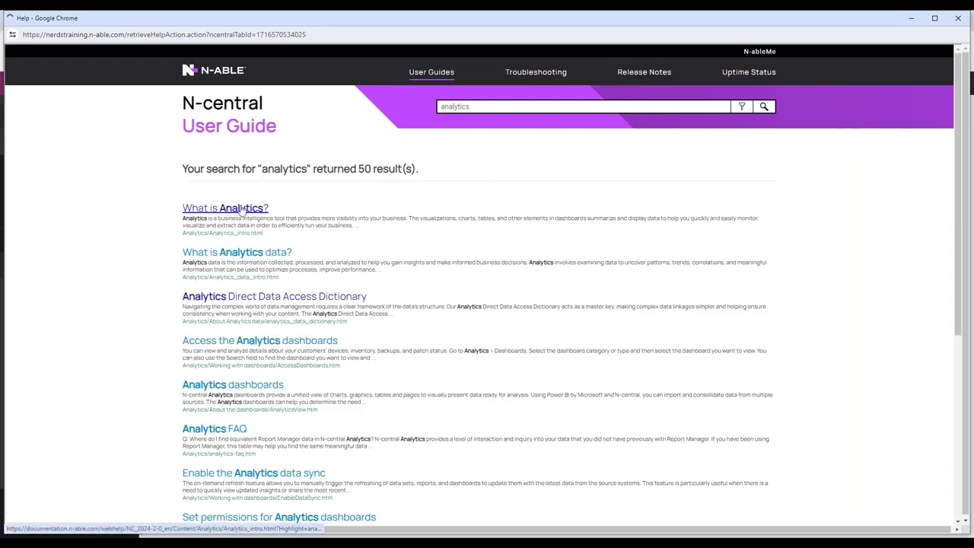
left_click(242, 209)
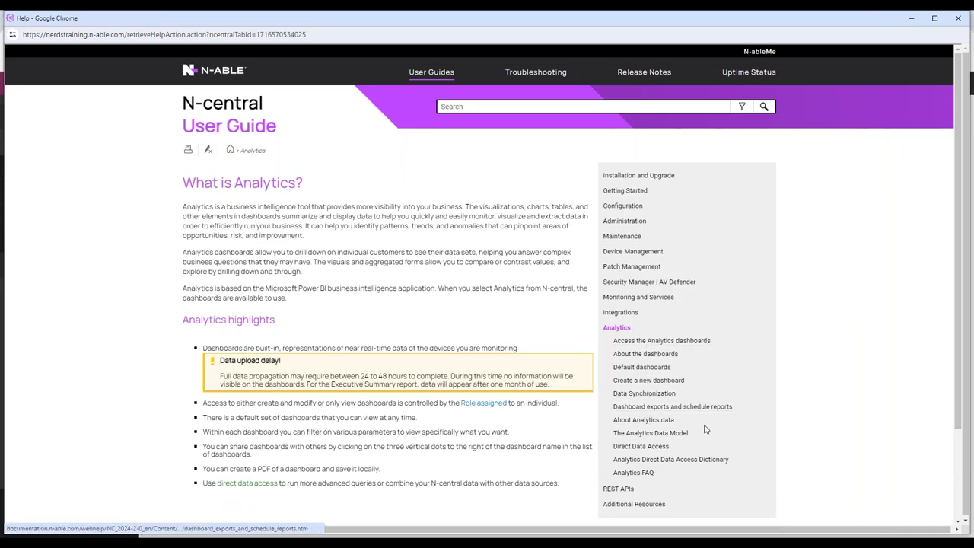
scroll(705, 430, "down", 1)
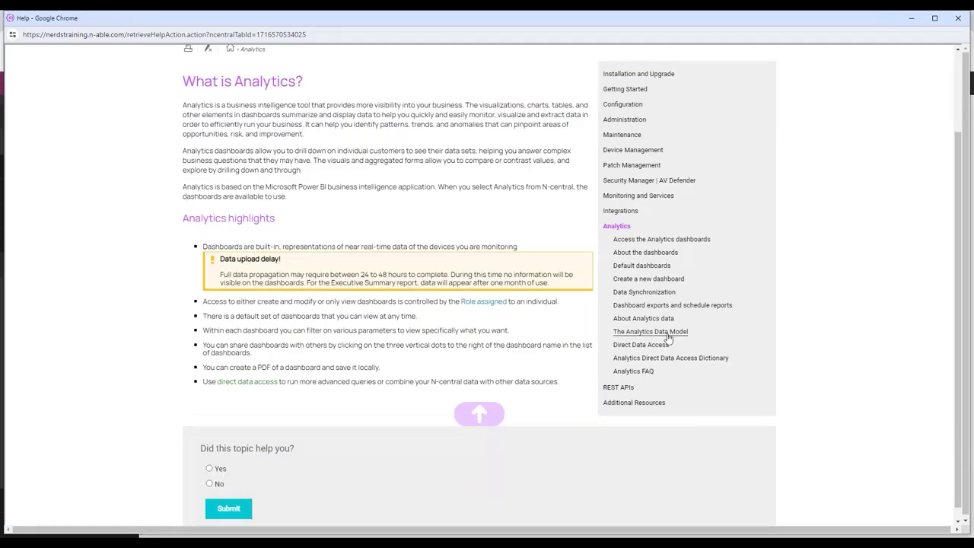
Browse About Analytics data, Data object definitions and Data schemas, then open The Analytics Data Model.
left_click(662, 320)
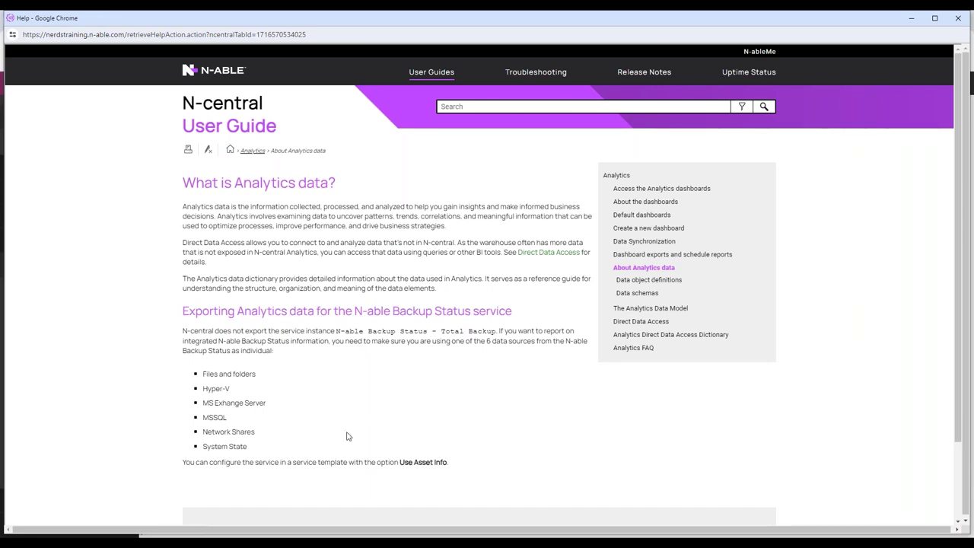
left_click(666, 282)
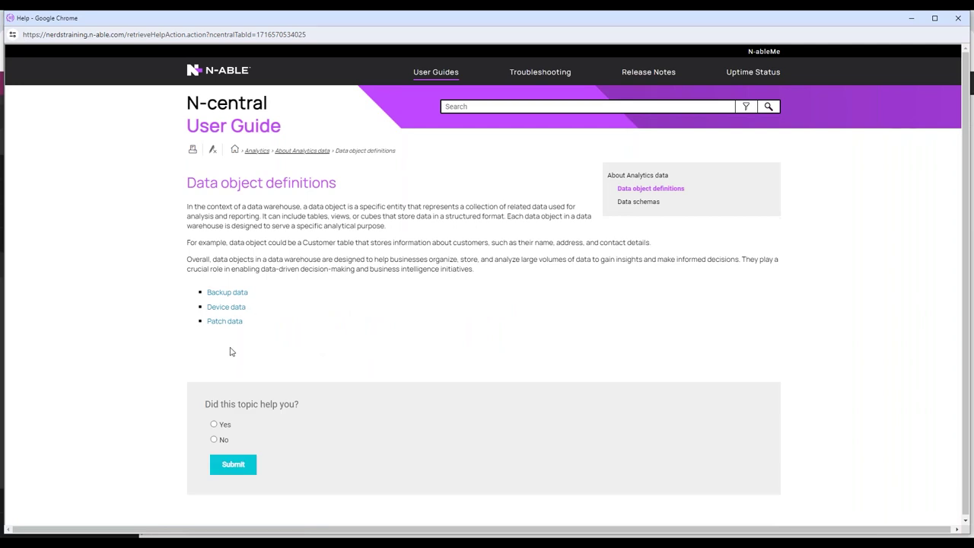
left_click(638, 203)
scroll(322, 363, "down", 4)
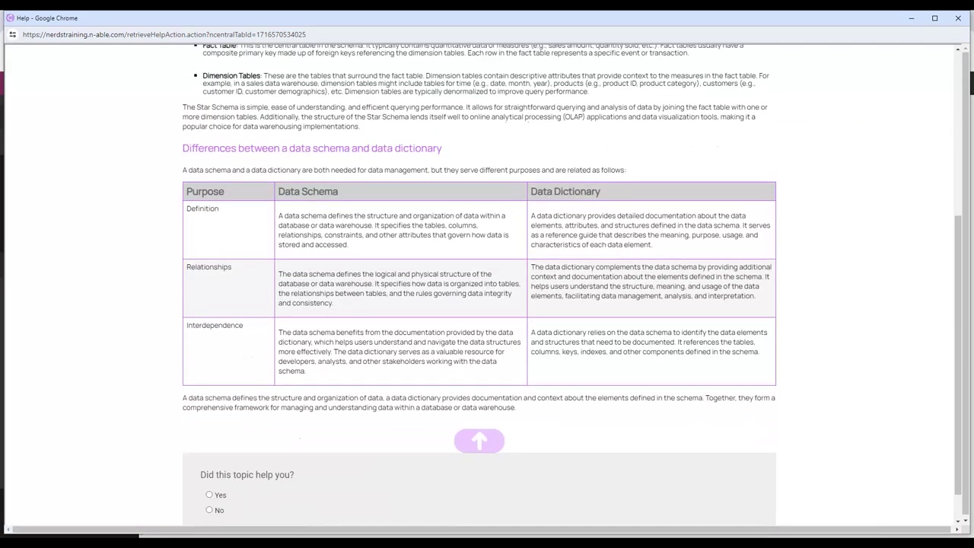
scroll(310, 163, "up", 4)
left_click(252, 151)
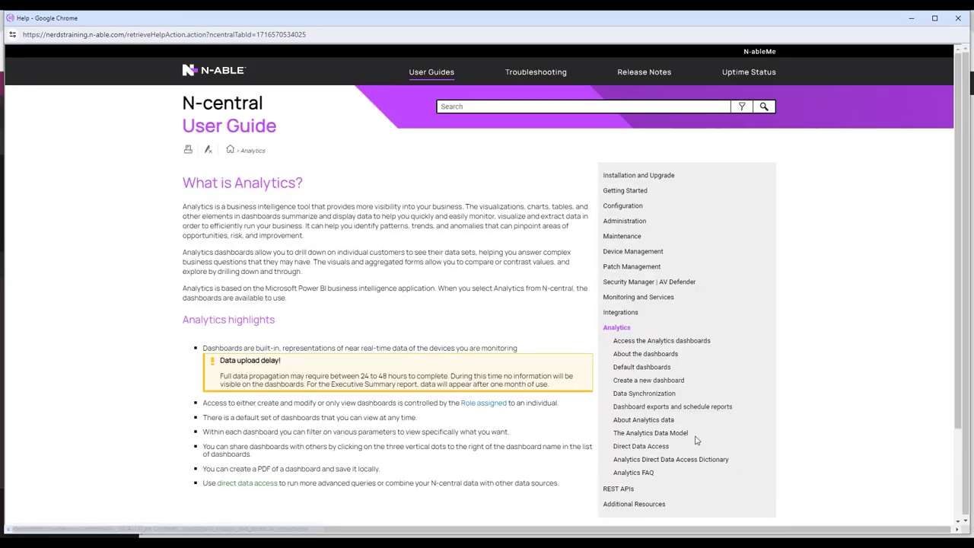
left_click(683, 435)
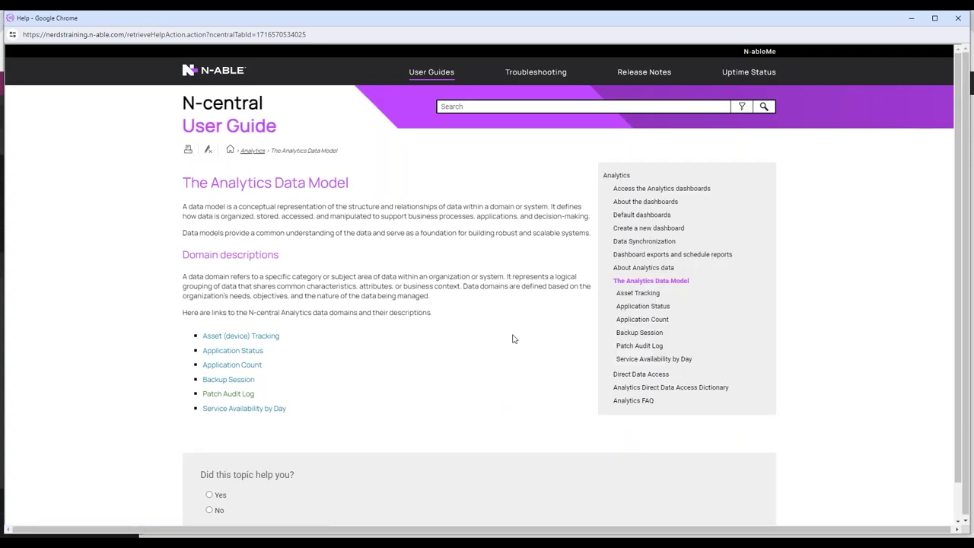
Read through the Patch Audit Log domain's schema, joins table and boilerplate SQL.
left_click(219, 395)
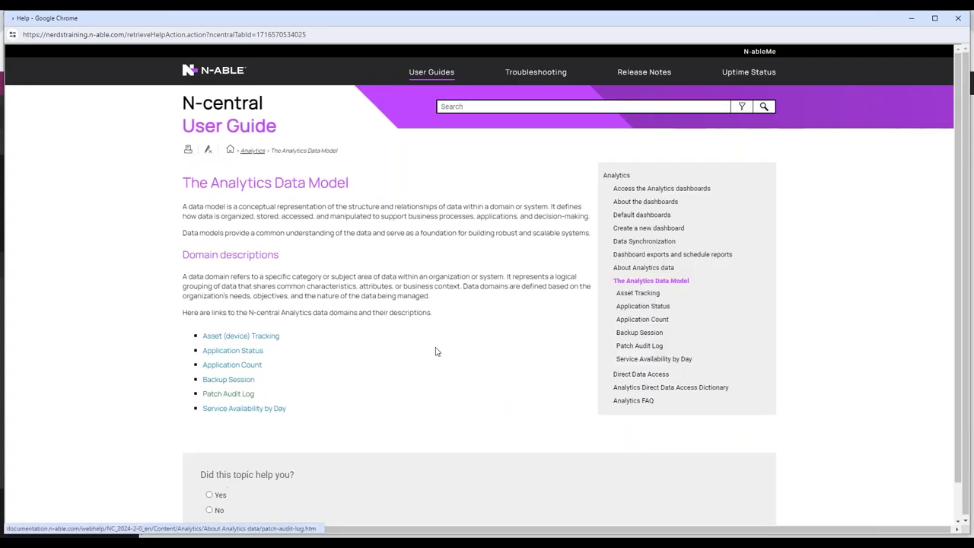
scroll(407, 332, "down", 2)
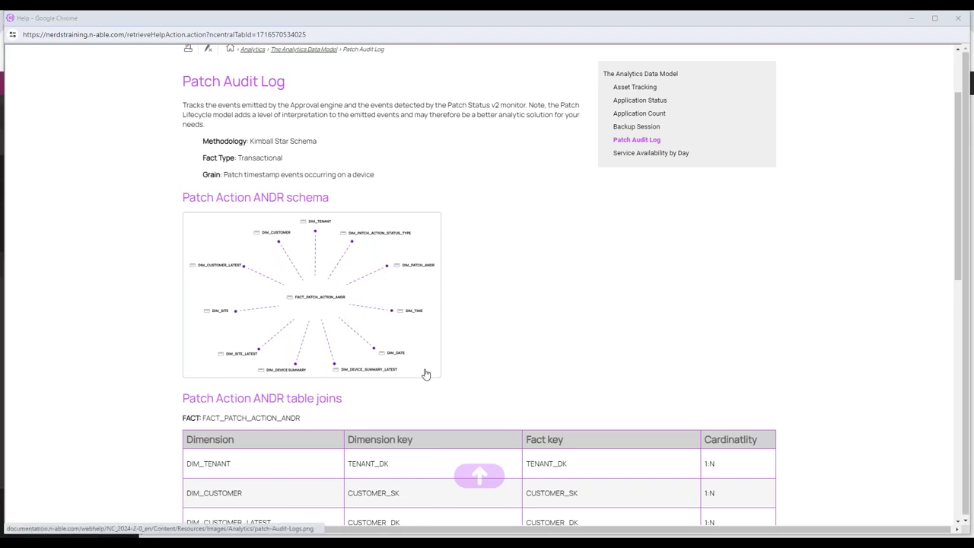
scroll(425, 373, "down", 3)
scroll(426, 374, "down", 2)
scroll(406, 124, "up", 1)
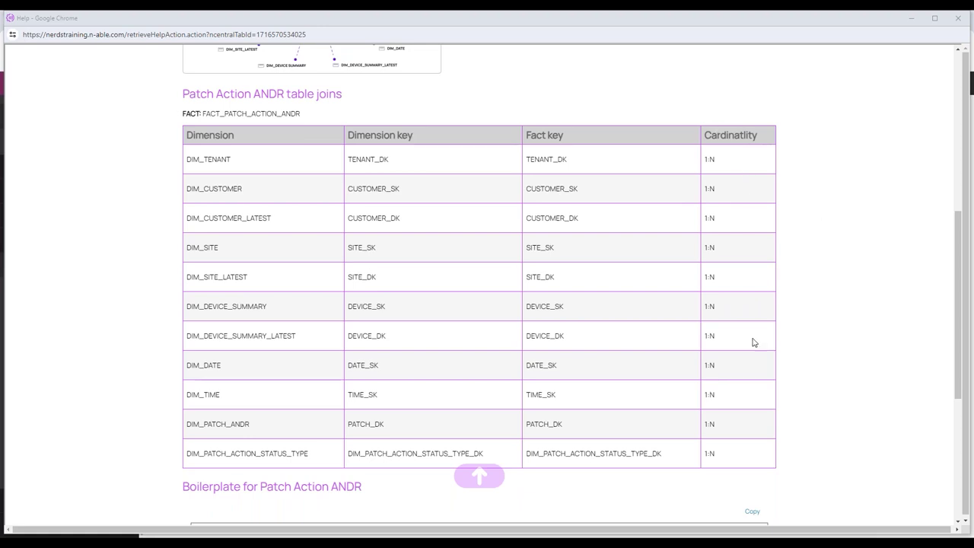
scroll(885, 314, "down", 3)
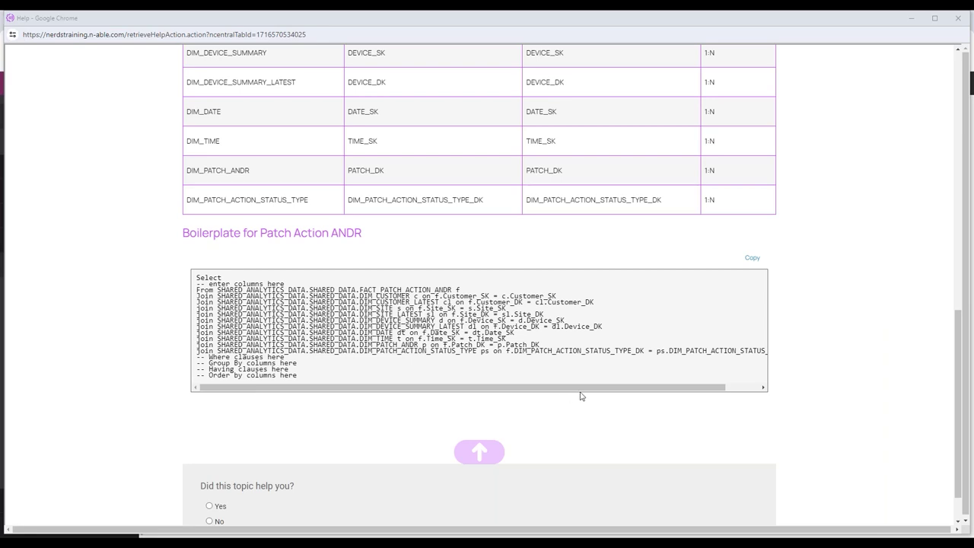
scroll(885, 341, "up", 9)
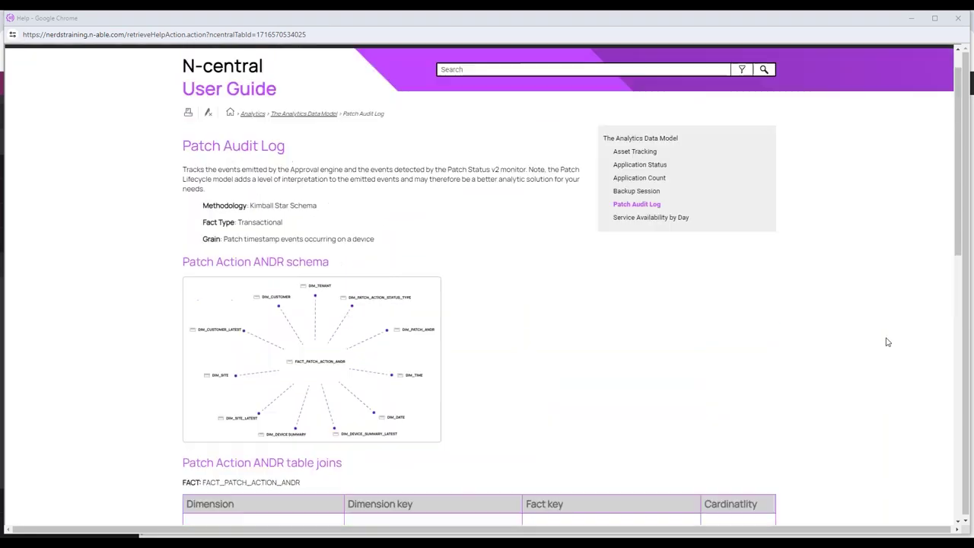
Open the Backup Session data domain topic and skim it.
left_click(636, 228)
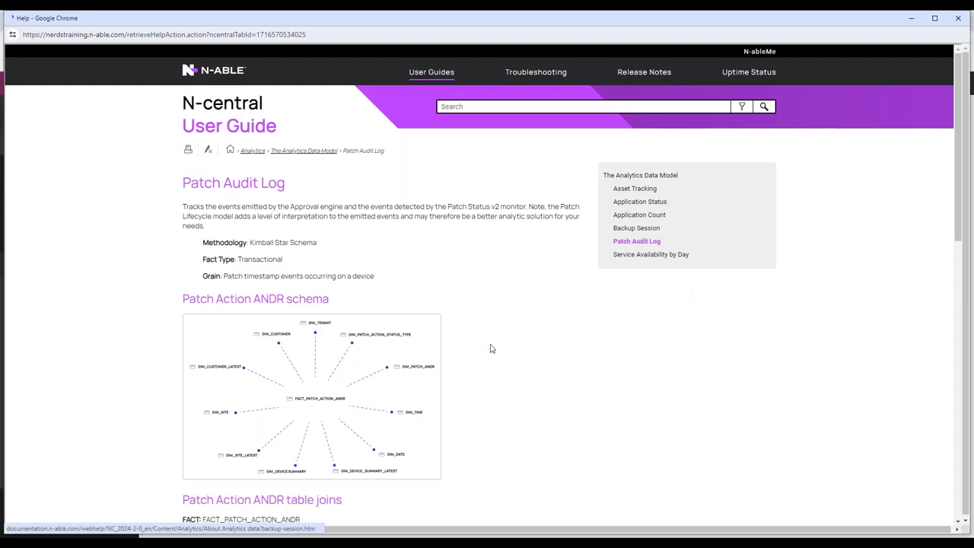
scroll(479, 396, "down", 5)
scroll(473, 398, "up", 6)
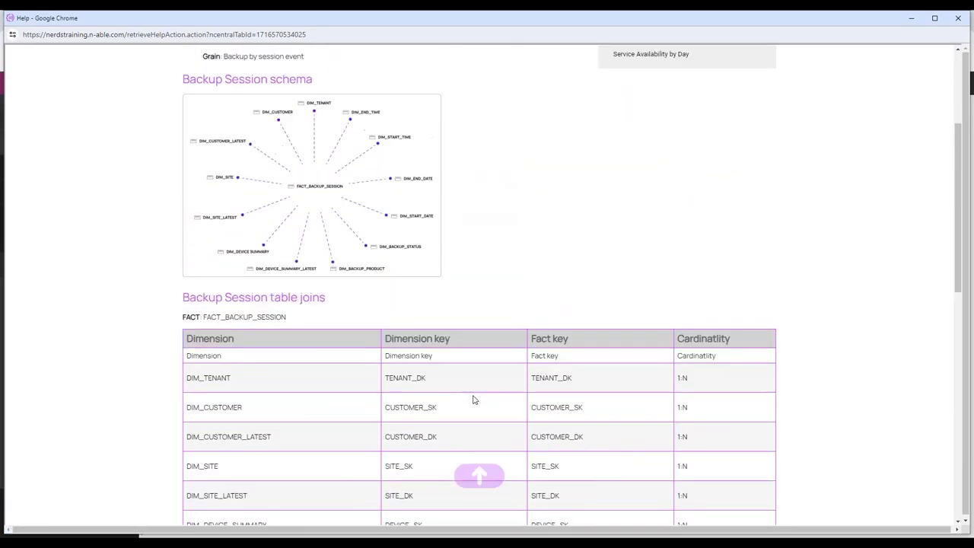
From the Analytics overview, open the Analytics Direct Data Access Dictionary and scroll its table.
left_click(254, 150)
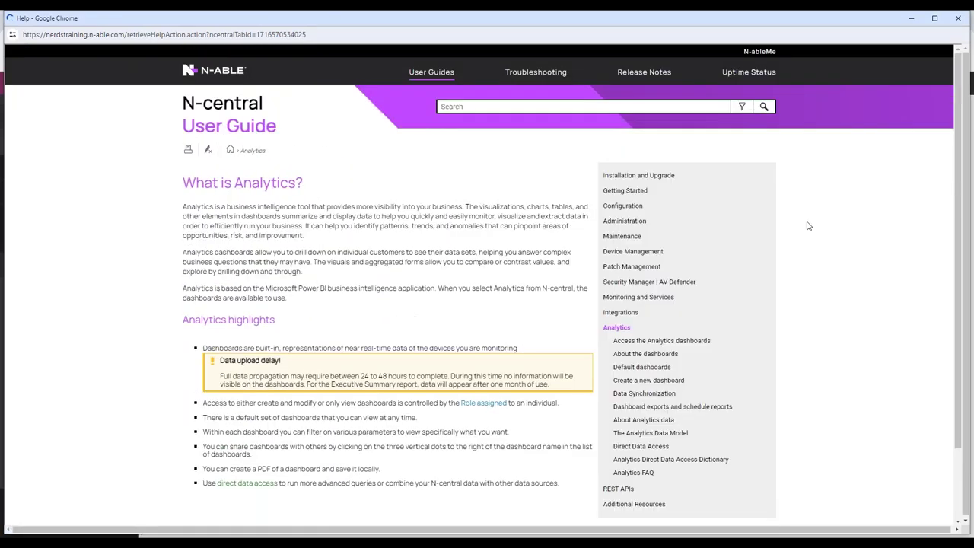
scroll(701, 367, "down", 3)
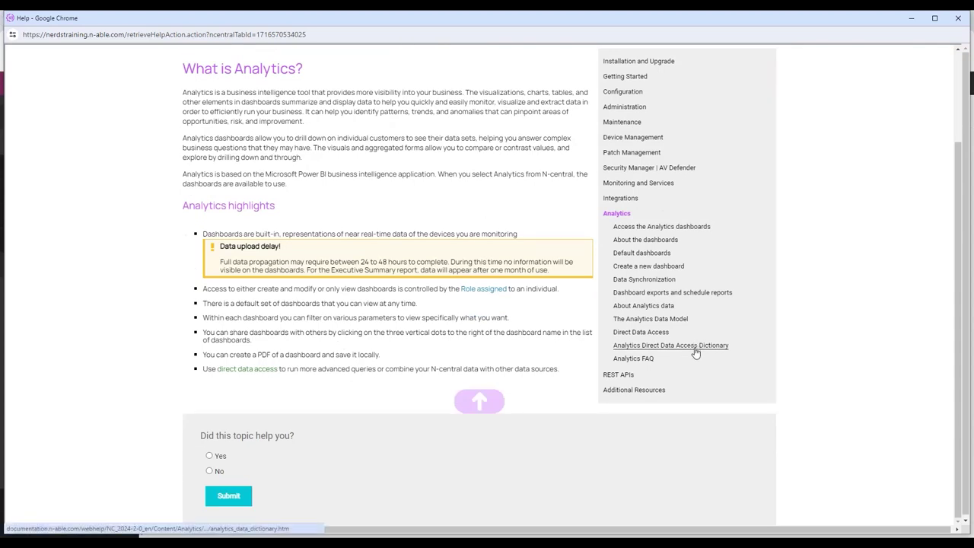
left_click(695, 346)
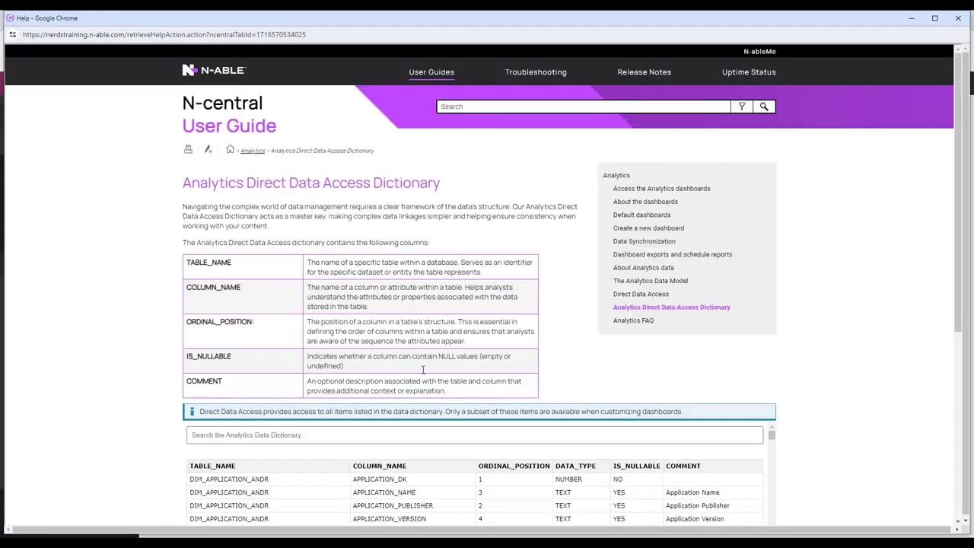
scroll(480, 476, "down", 10)
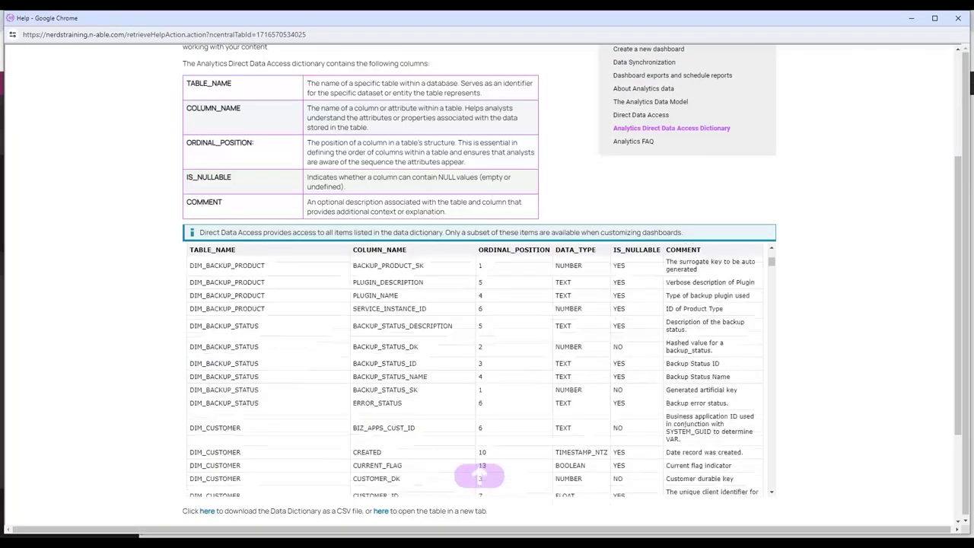
scroll(480, 475, "down", 15)
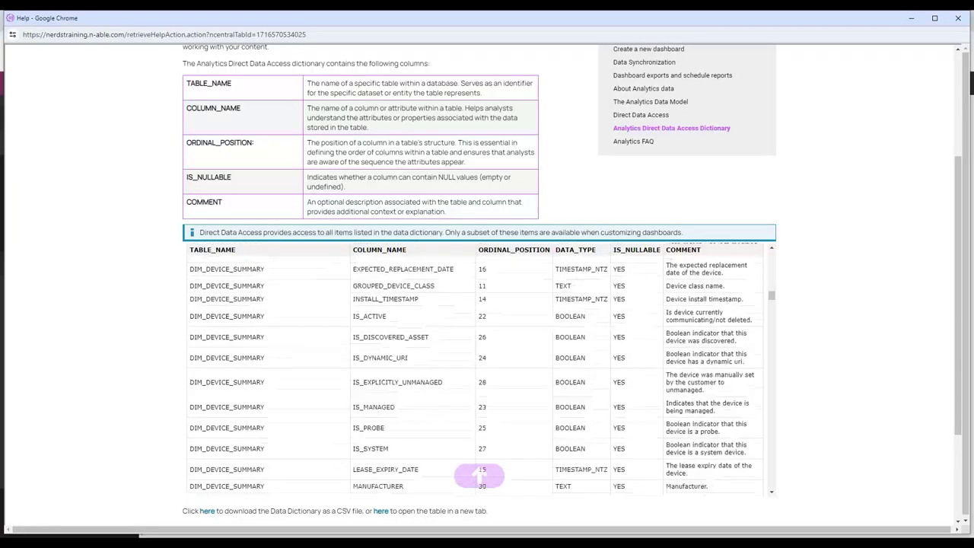
scroll(479, 475, "down", 15)
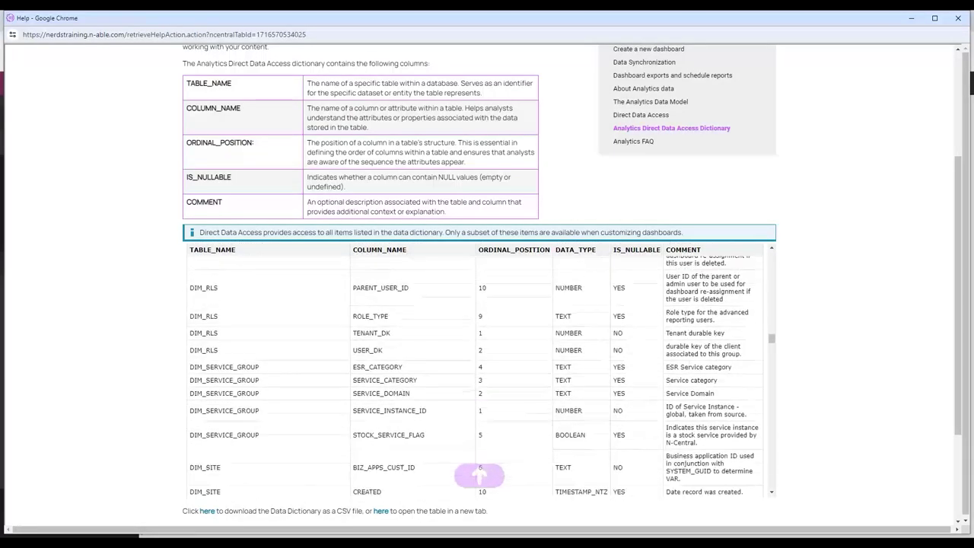
scroll(744, 299, "down", 15)
scroll(744, 299, "up", 15)
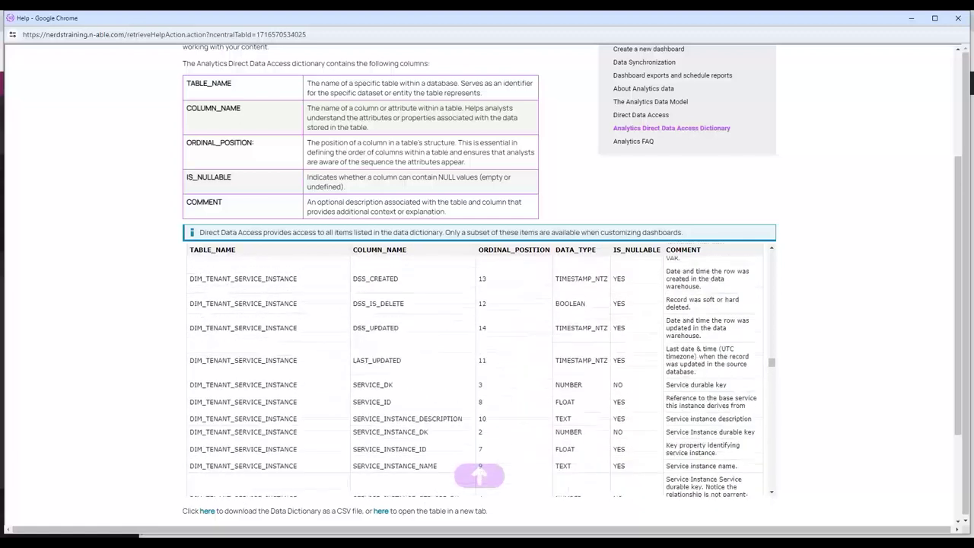
scroll(745, 299, "up", 20)
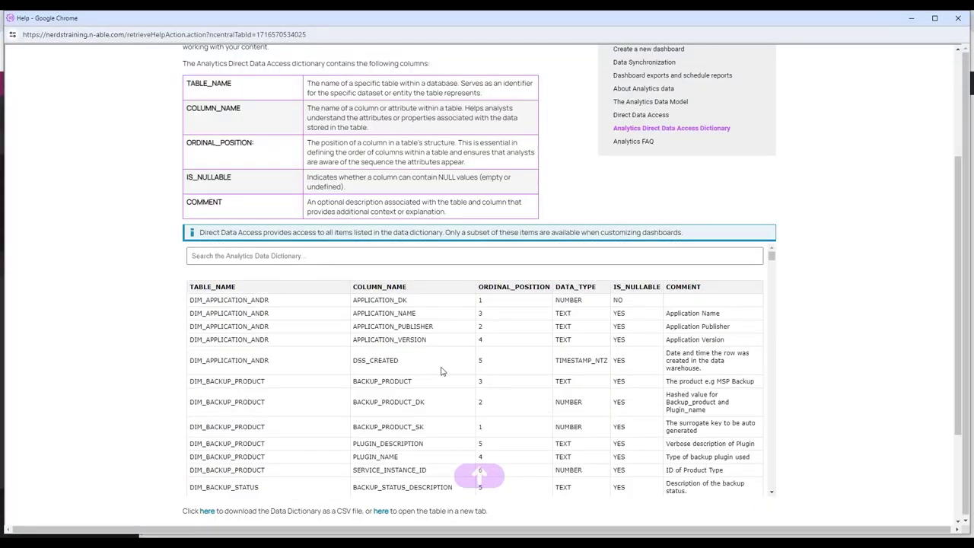
Search the dictionary page for 'application' and 'Oper', then close the help window.
key("ctrl+f")
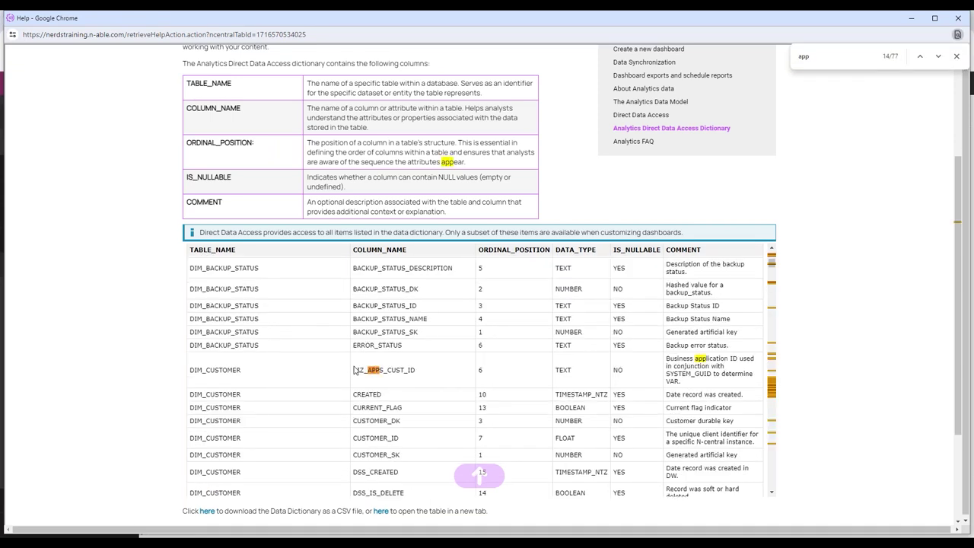
type("application")
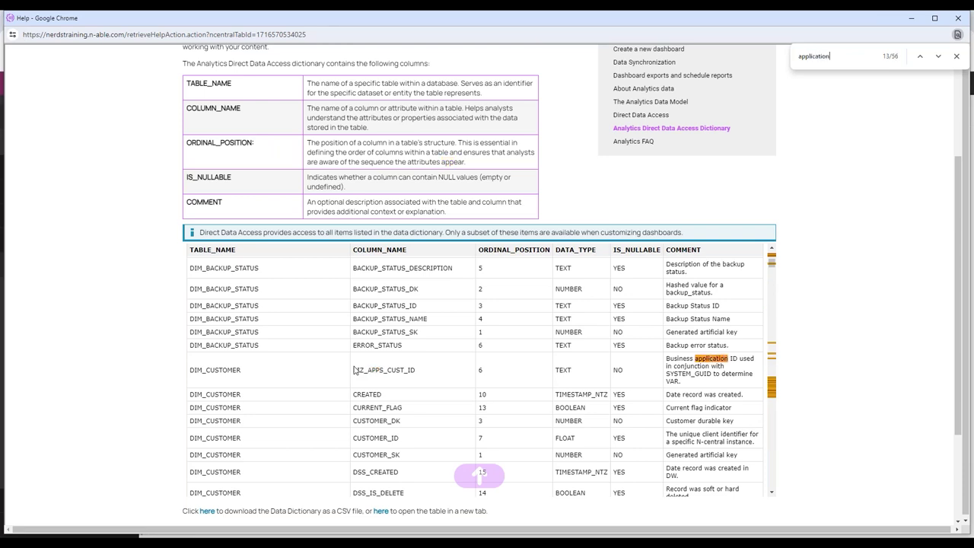
left_click_drag(843, 49, 786, 67)
type("Oper")
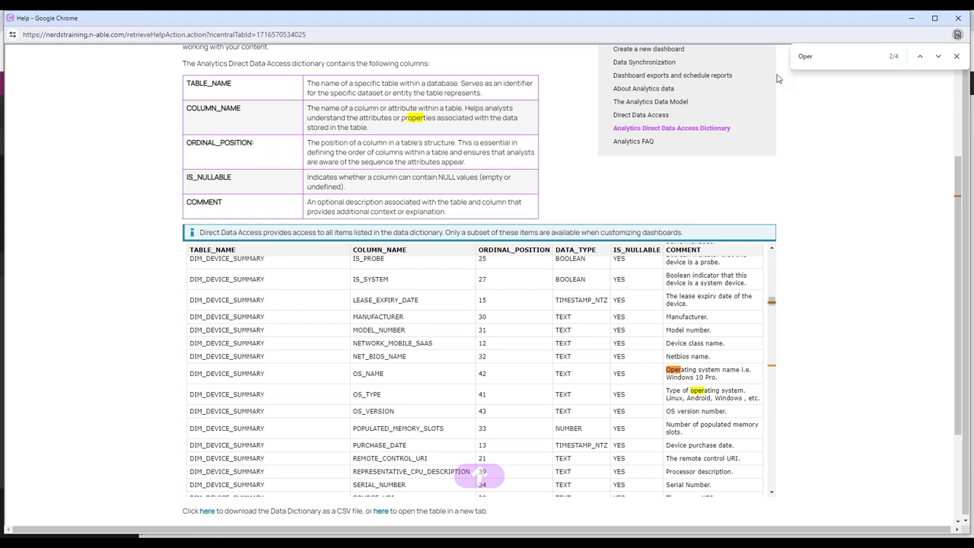
key("BackSpace")
key("BackSpace")
key("BackSpace")
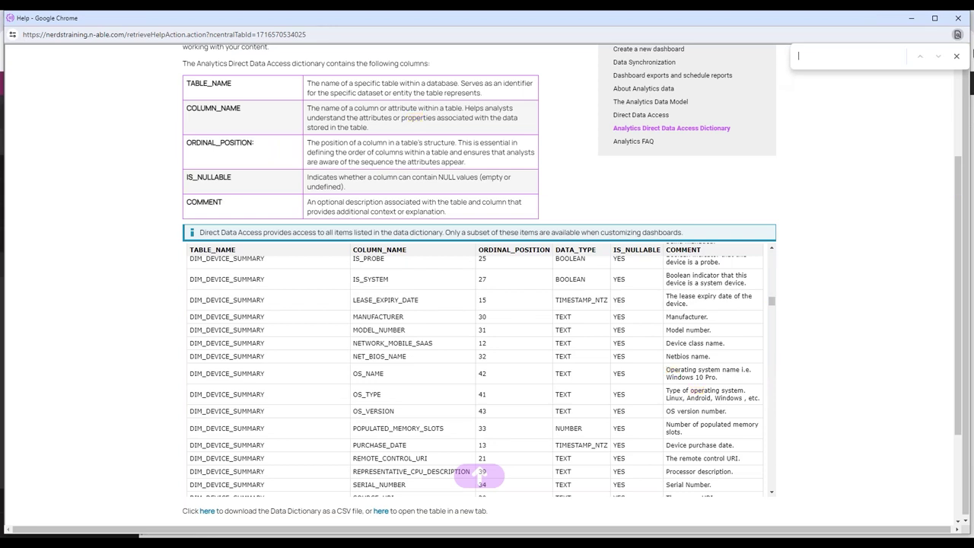
left_click(952, 56)
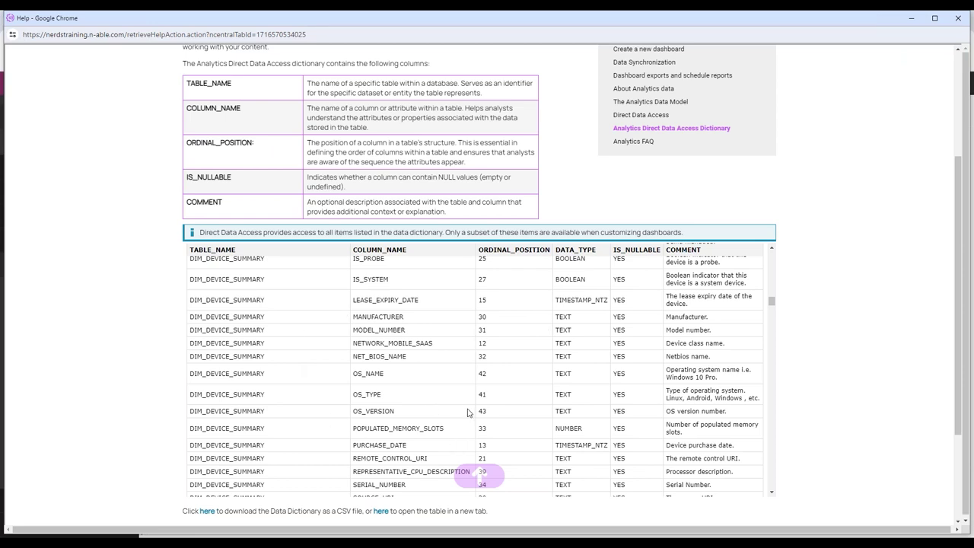
left_click(959, 20)
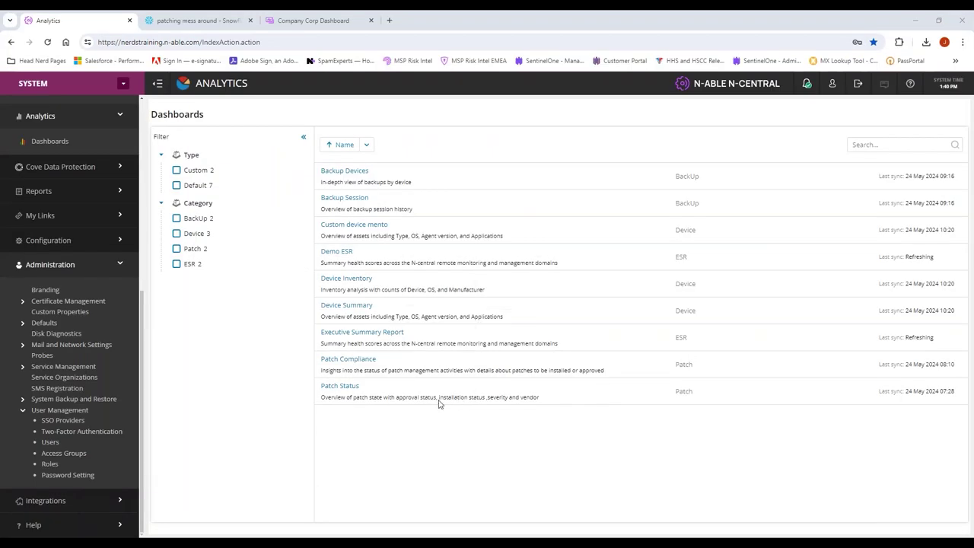
In the 'patching mess around' worksheet, check the new-worksheet menu and keep the X-Small warehouse.
left_click(197, 20)
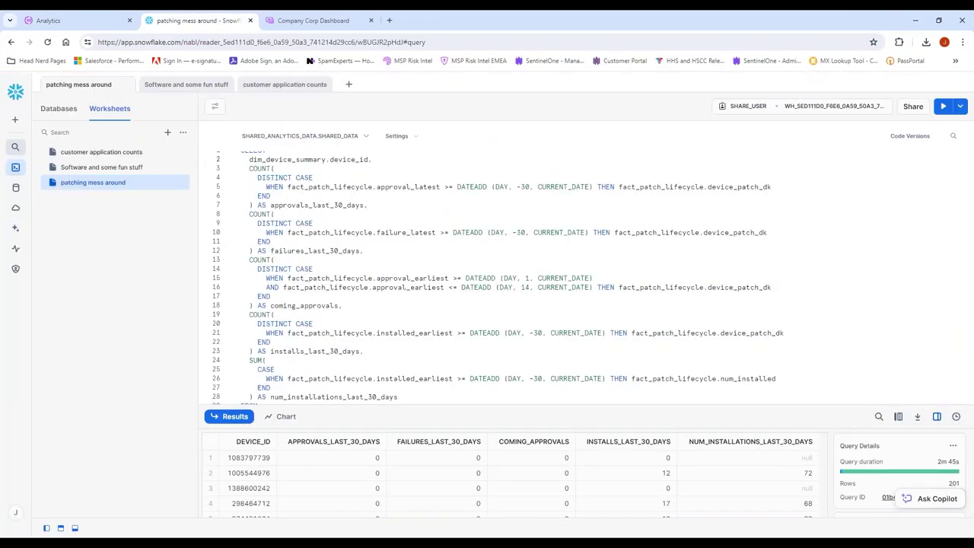
left_click(167, 134)
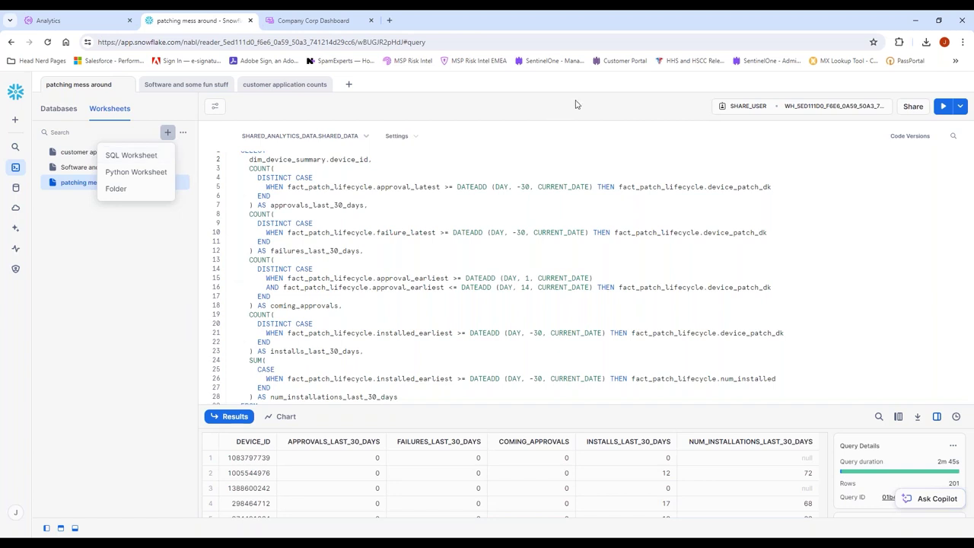
left_click(584, 121)
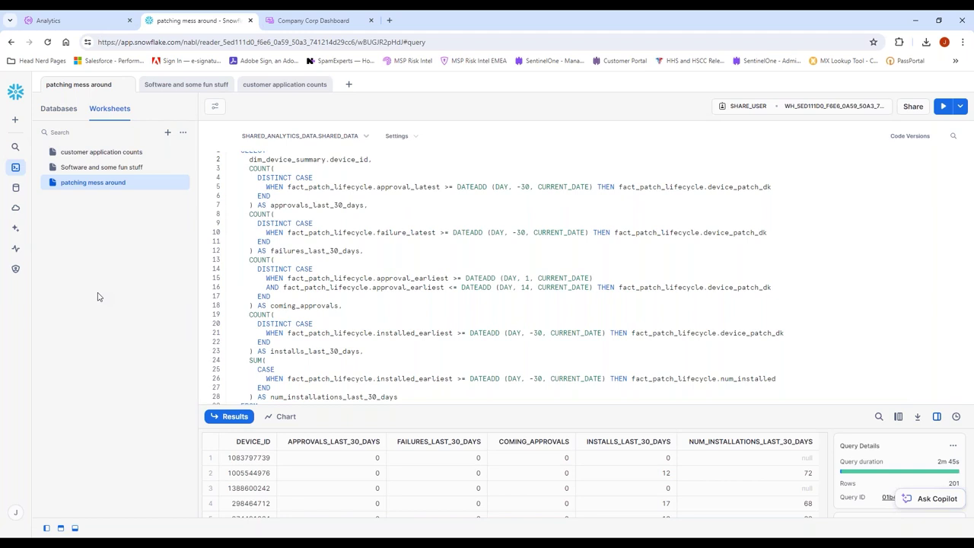
left_click(837, 106)
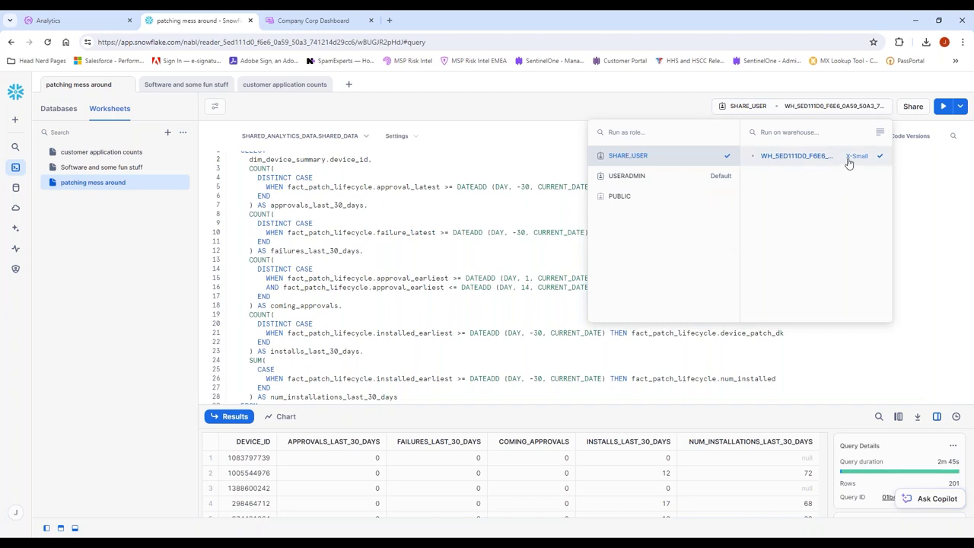
left_click(812, 163)
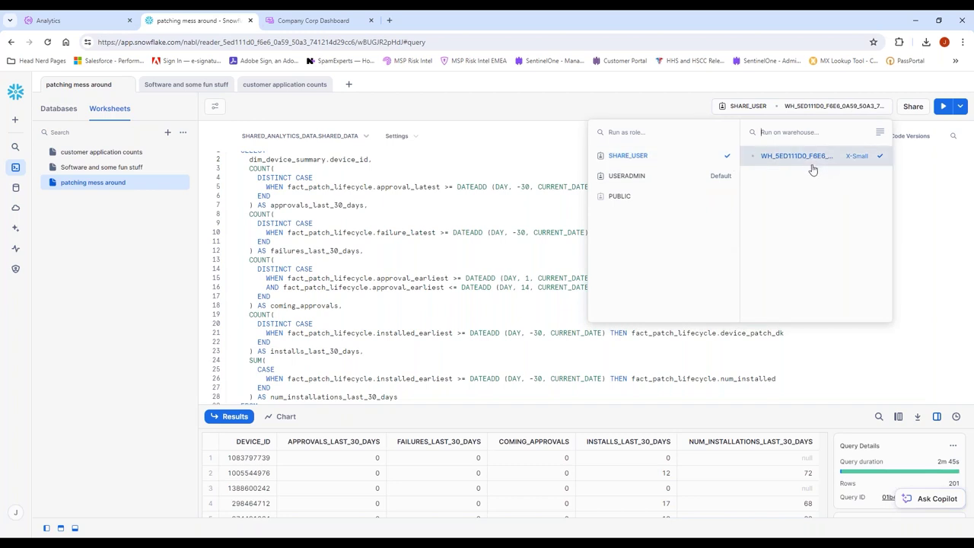
left_click(936, 228)
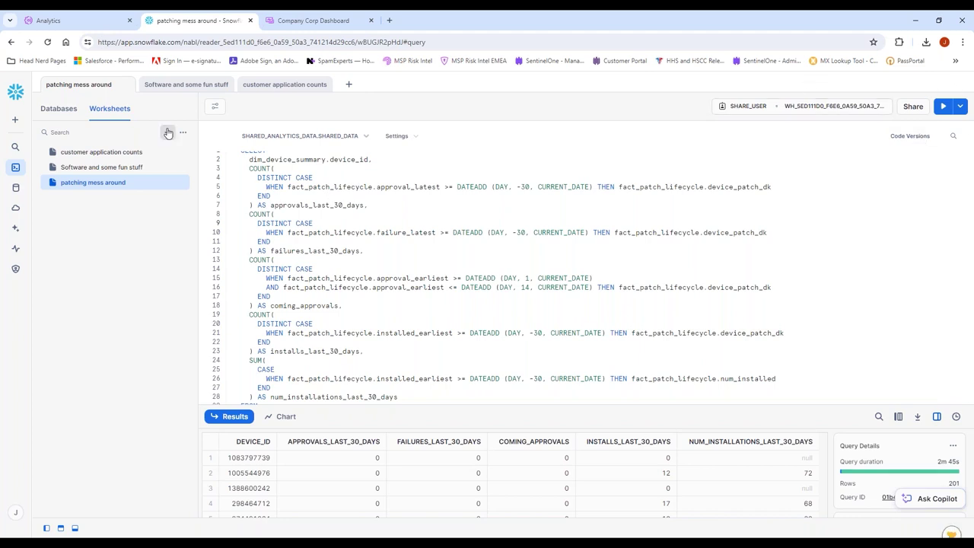
Open the Worksheets list from Projects in the left navigation.
mouse_move(15, 208)
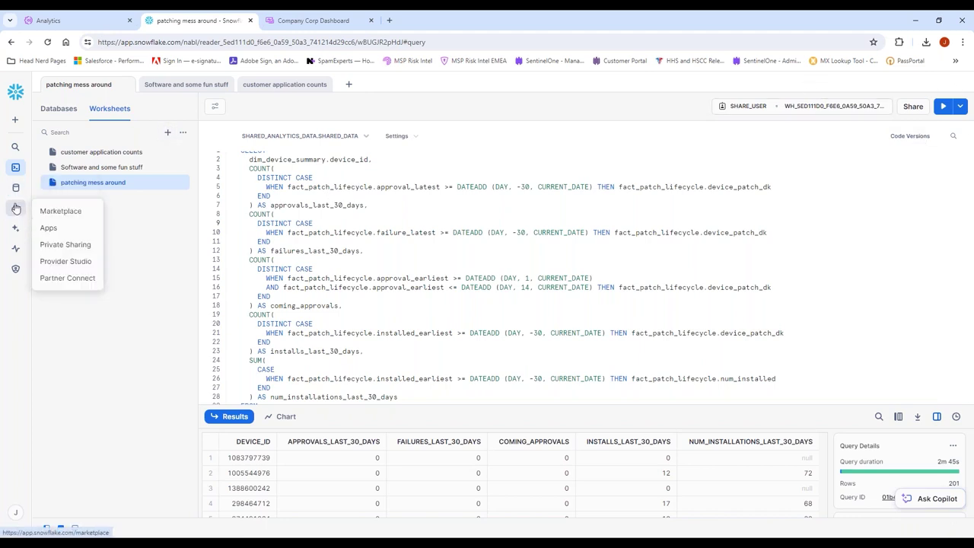
mouse_move(13, 191)
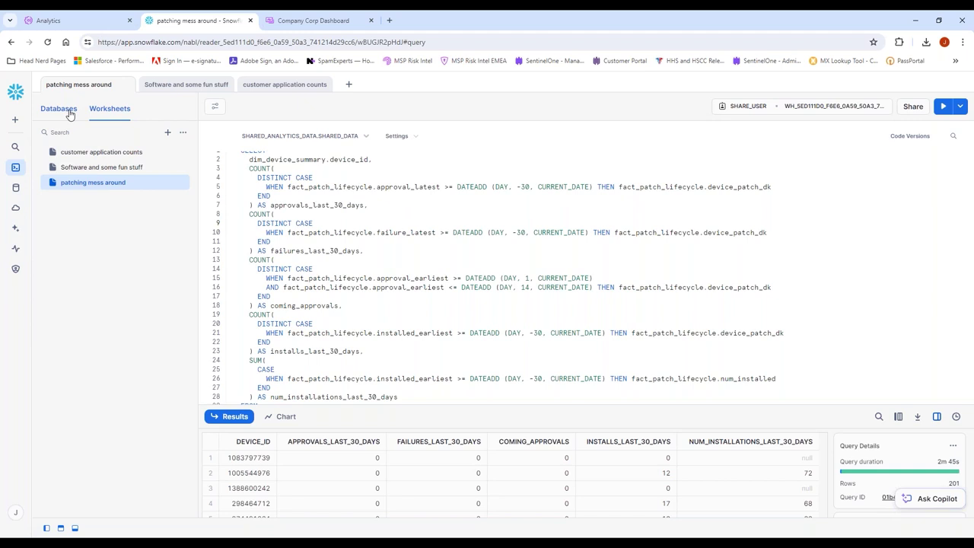
mouse_move(16, 167)
left_click(54, 168)
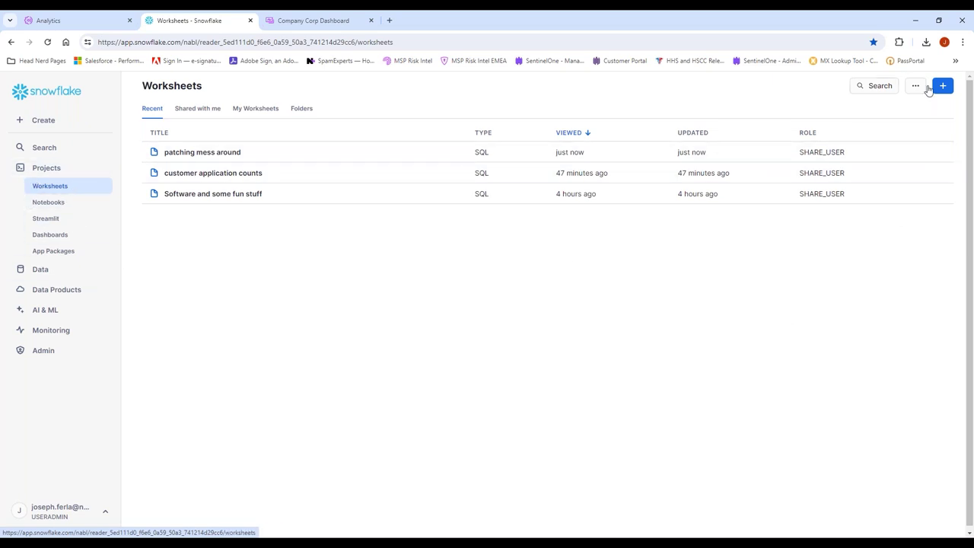
left_click(941, 87)
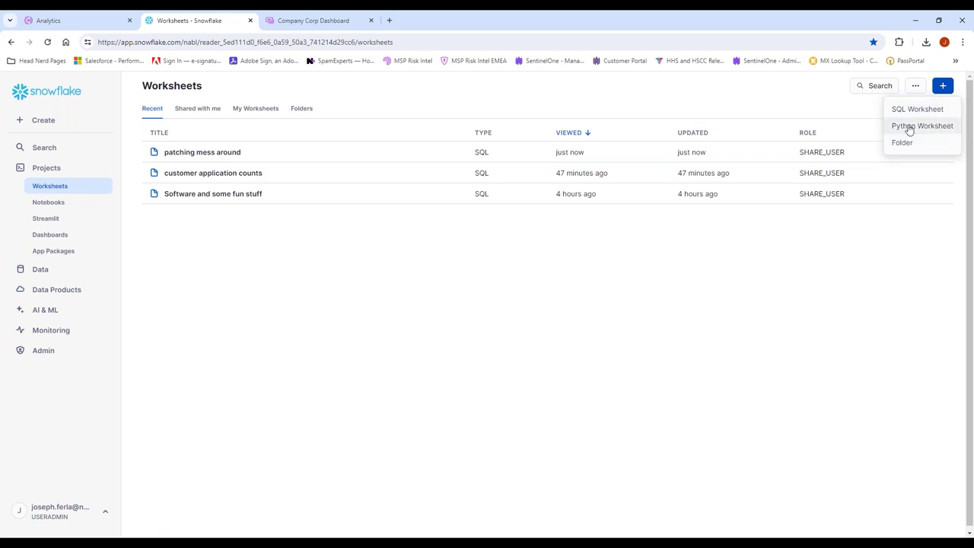
Create a new SQL worksheet running as the SHARE_USER role on the X-Small warehouse.
left_click(914, 111)
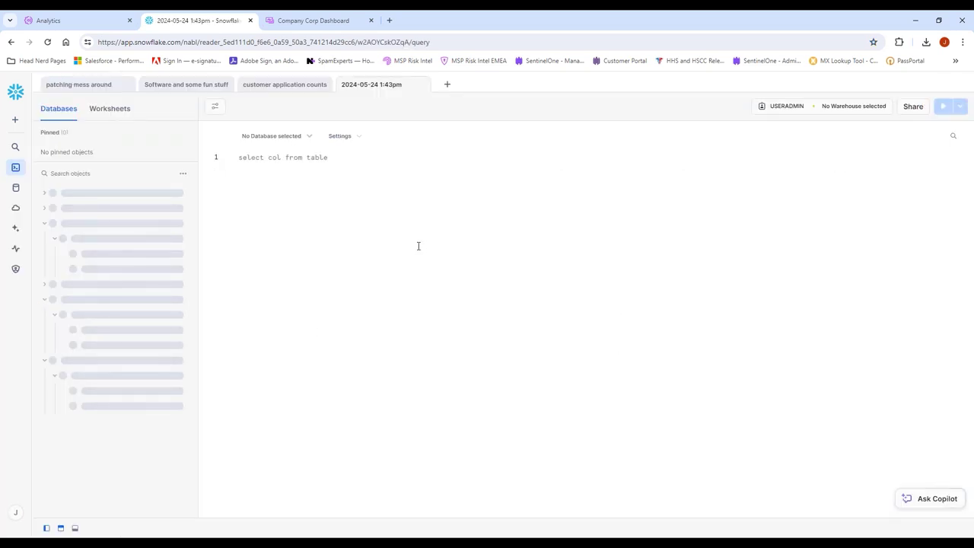
left_click(863, 106)
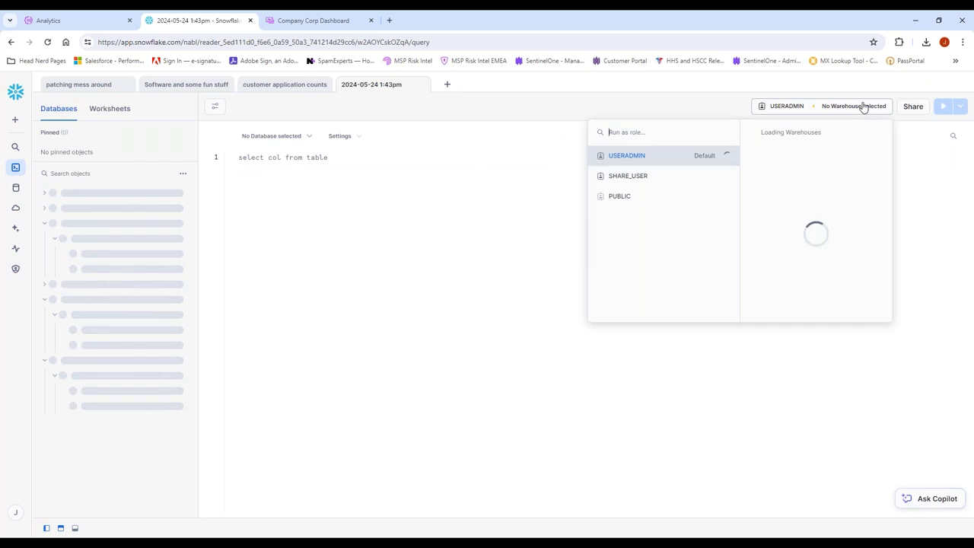
left_click(621, 179)
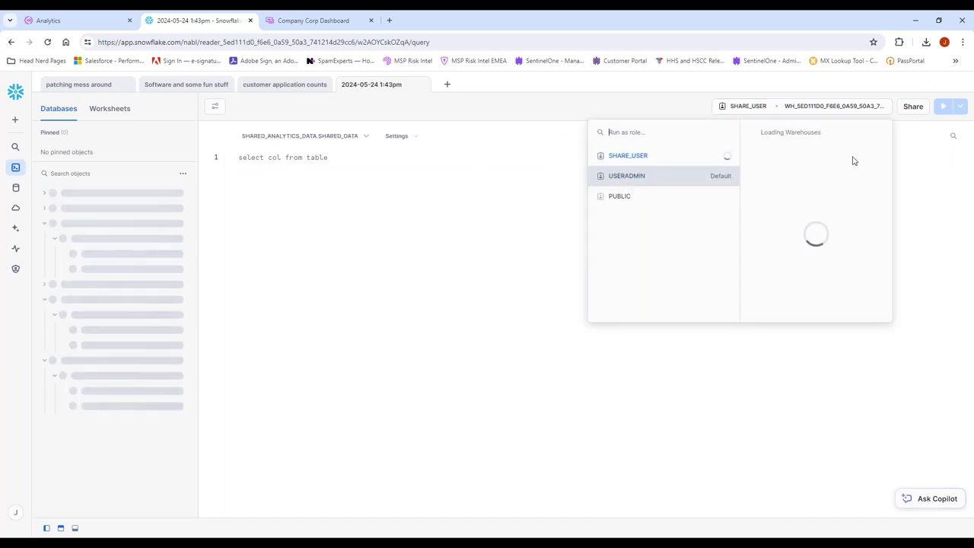
left_click(947, 218)
Expand SHARED_ANALYTICS_DATA's INFORMATION_SCHEMA views and inspect the FILE_FORMATS view's columns.
mouse_move(43, 196)
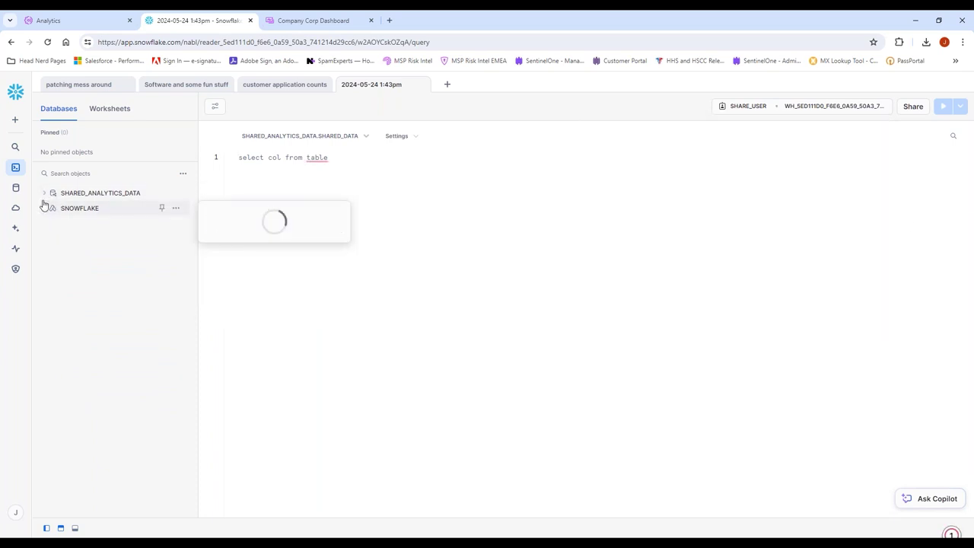
left_click(45, 193)
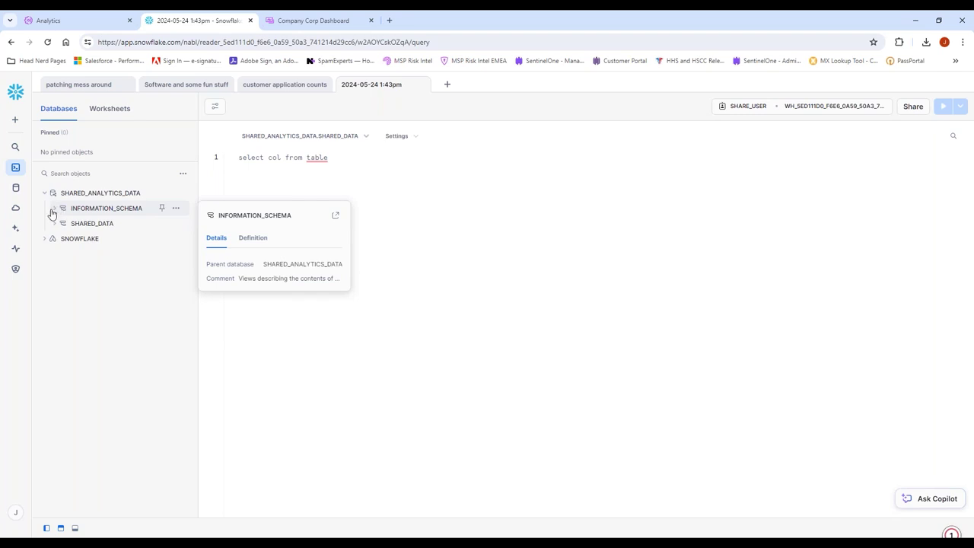
left_click(53, 209)
left_click(81, 223)
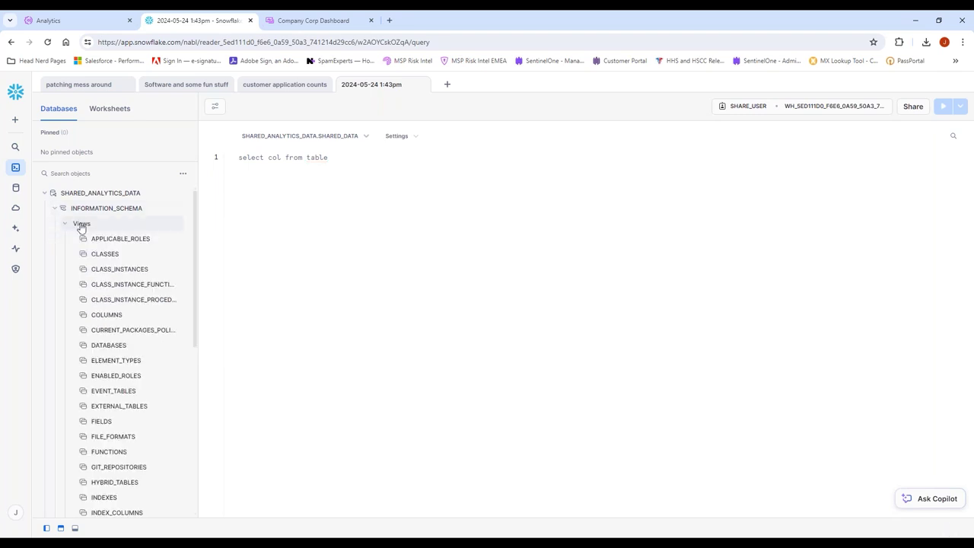
left_click(112, 437)
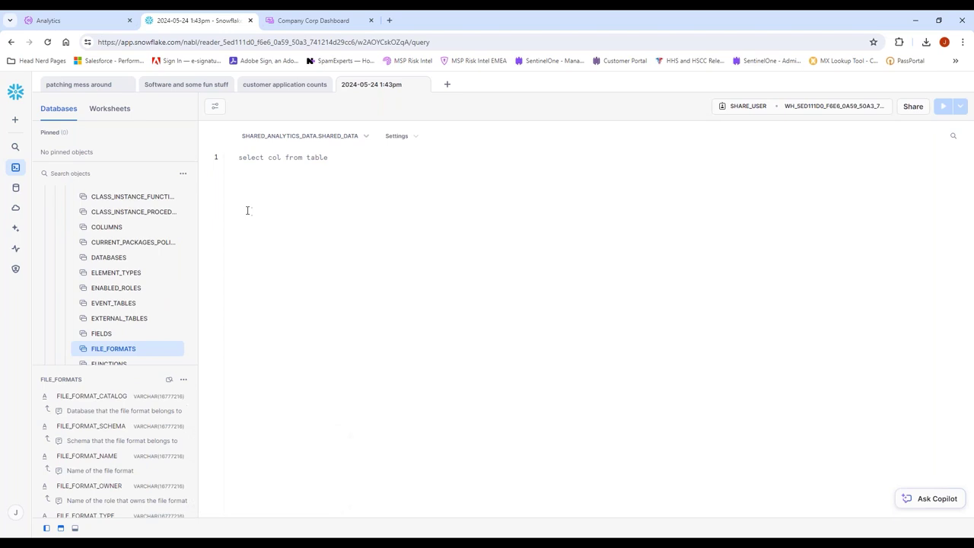
scroll(66, 426, "down", 2)
scroll(91, 411, "up", 2)
scroll(57, 220, "up", 3)
left_click(65, 225)
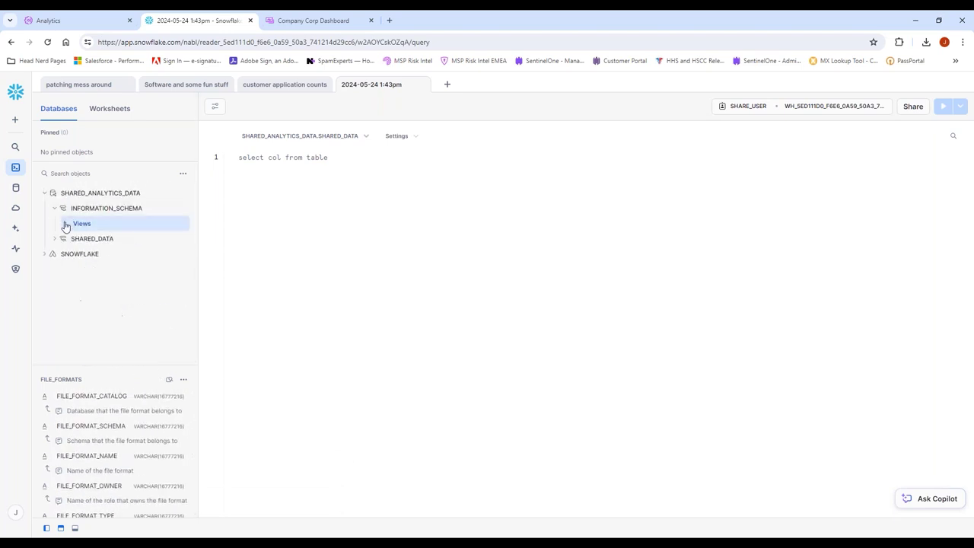
Expand SHARED_DATA's views and show DIM_ANTIVIRUS_PRODUCT_STATUS's columns, selecting its first column name.
left_click(54, 238)
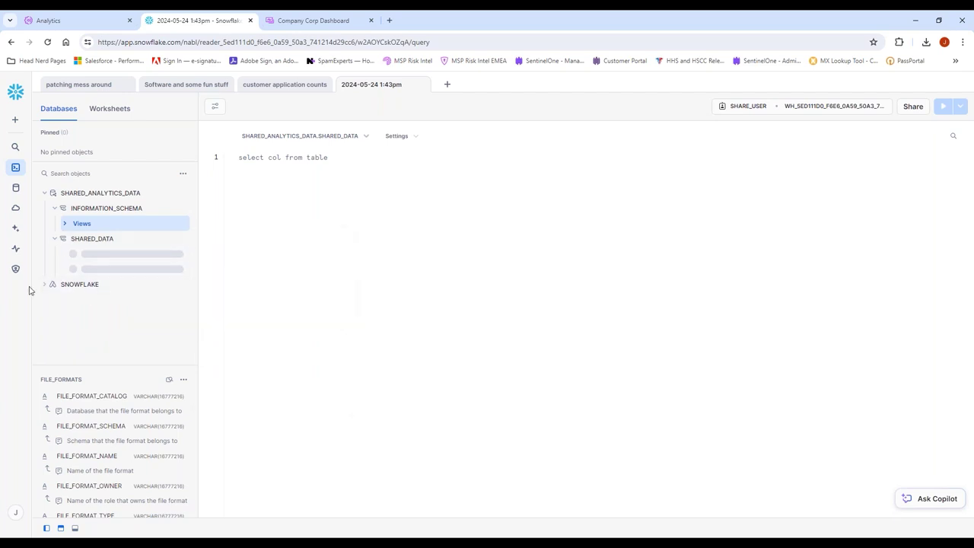
left_click(66, 254)
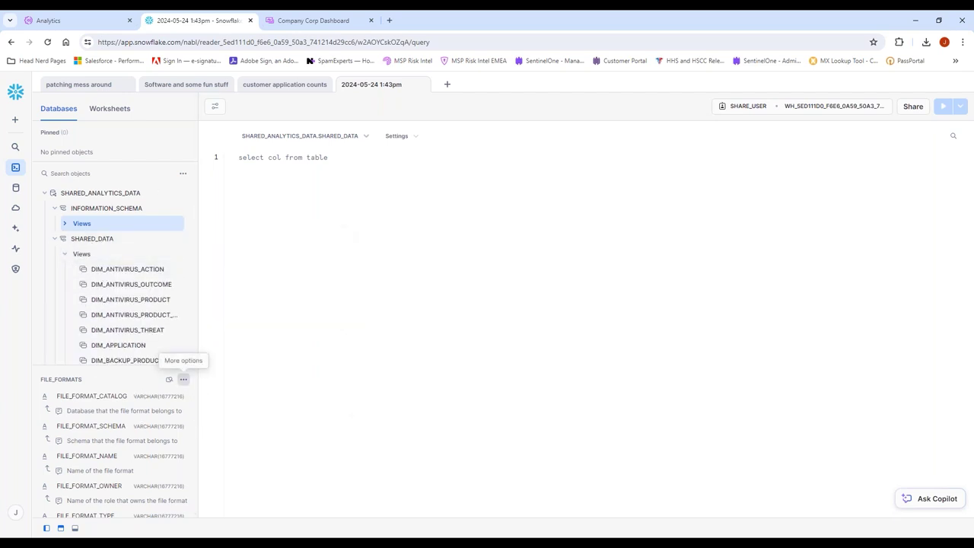
left_click(184, 379)
key("Escape")
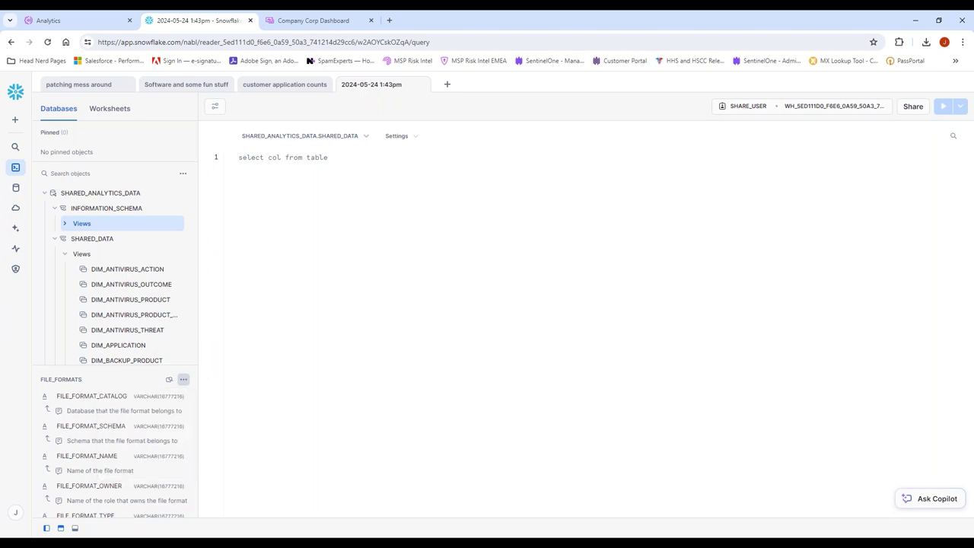
left_click(113, 315)
scroll(112, 325, "down", 1)
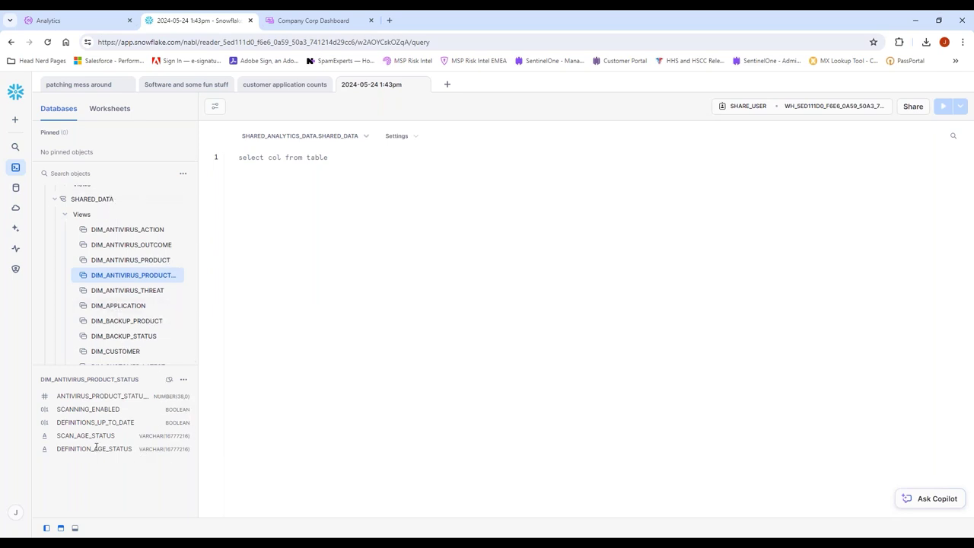
scroll(109, 271, "down", 3)
scroll(109, 272, "up", 3)
mouse_move(110, 276)
left_click(346, 164)
double_click(99, 395)
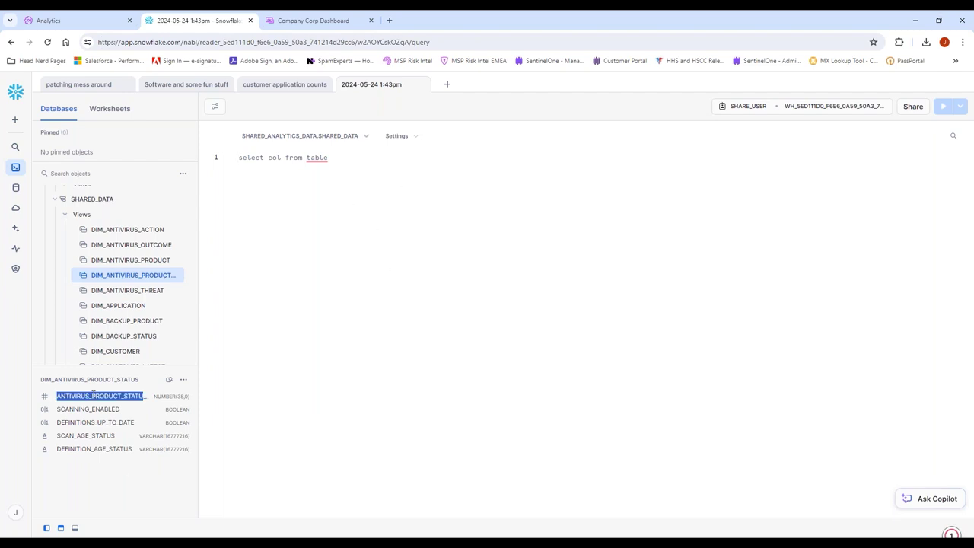
Paste the 18-line query counting aborted and failed patches per customer_dk from fact_patch_lifecycle.
left_click(415, 282)
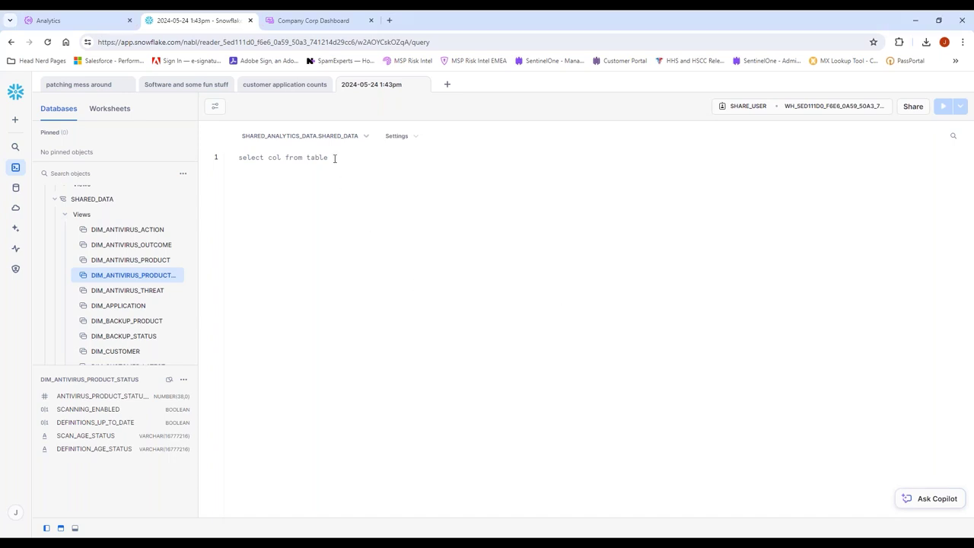
type("SELECT   fpl.customer_dk,   COUNT(DISTINCT fpl.aborted_latest) AS aborted_patches,   COUNT(DISTINCT fpl.failure_latest) AS failed_patches FROM   fact_patch_lifecycle AS fpl WHERE   (     fpl.aborted_latest >= CURRENT_DATE - INTERVAL '30 DAYS'     OR fpl.failure_latest >= DATEADD (Day, -30, CURRENT_DATE)   )   AND (     NOT fpl.aborted_latest IS NULL     OR NOT fpl.failure_latest IS NULL   ) GROUP BY   fpl.customer_dk;")
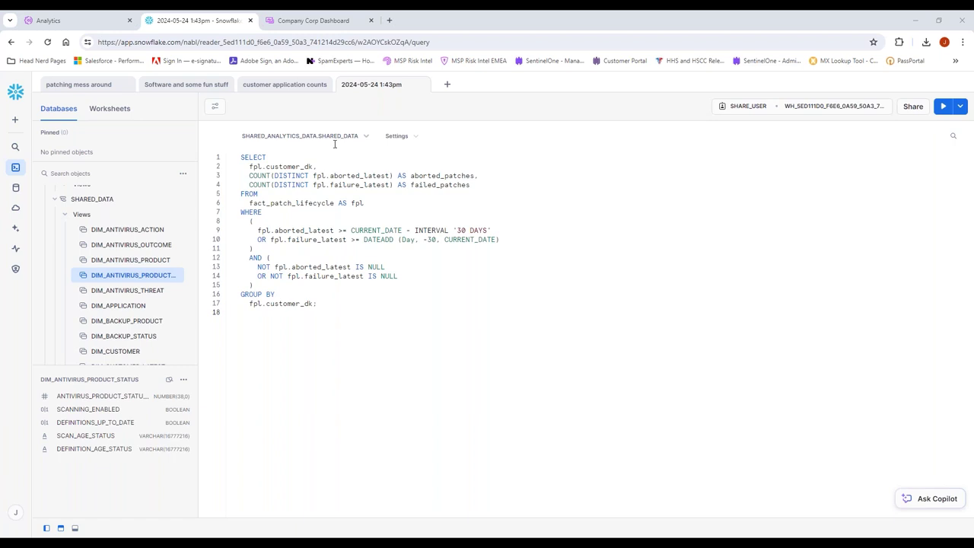
left_click(493, 183)
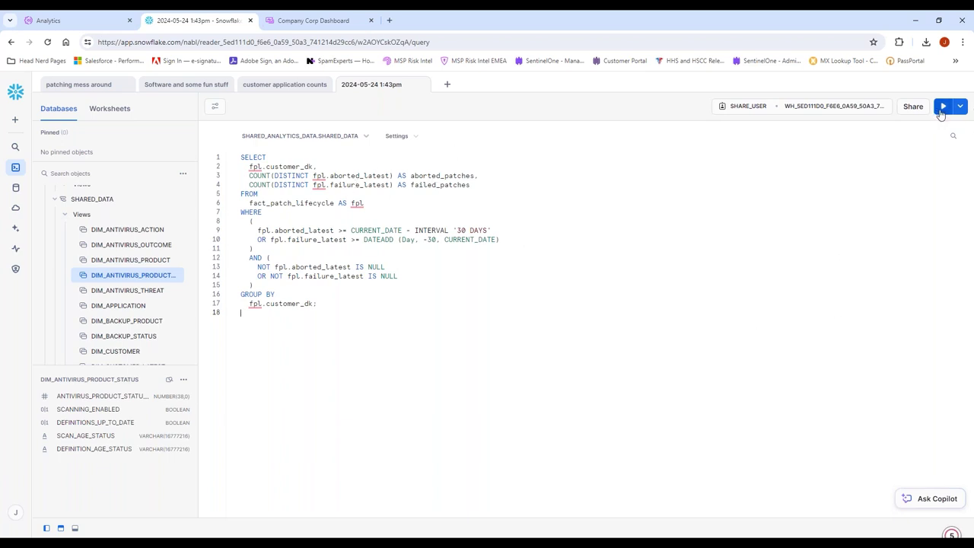
left_click(943, 106)
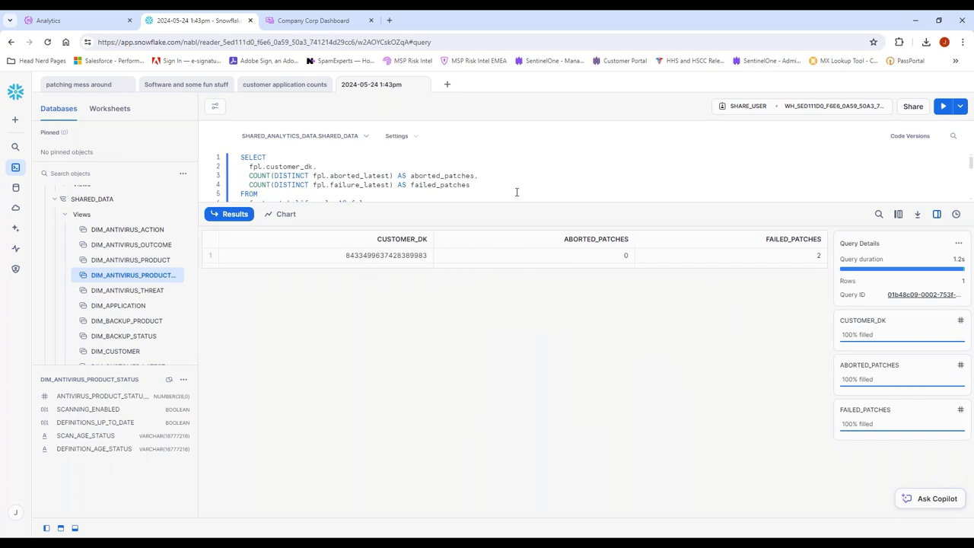
left_click_drag(516, 203, 541, 344)
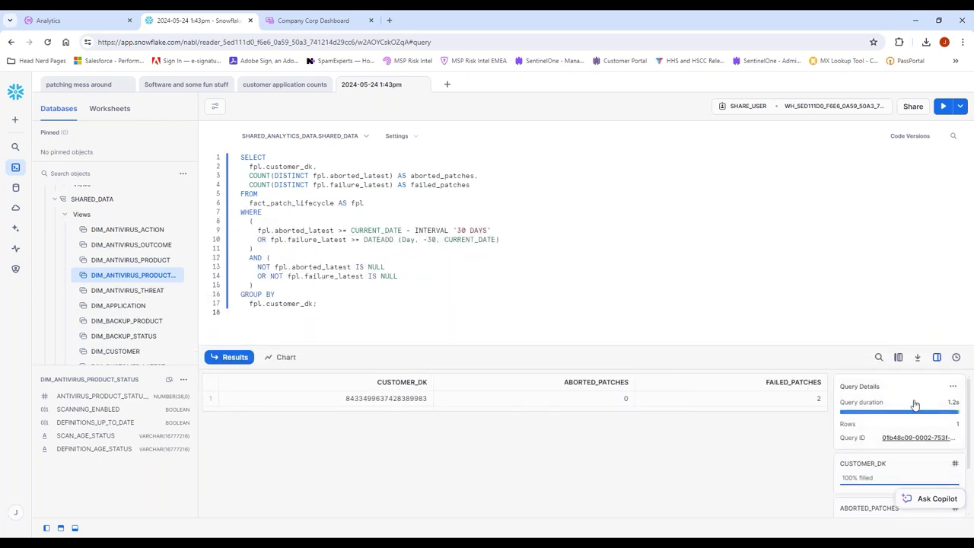
scroll(923, 476, "down", 2)
scroll(876, 419, "up", 2)
scroll(876, 413, "down", 2)
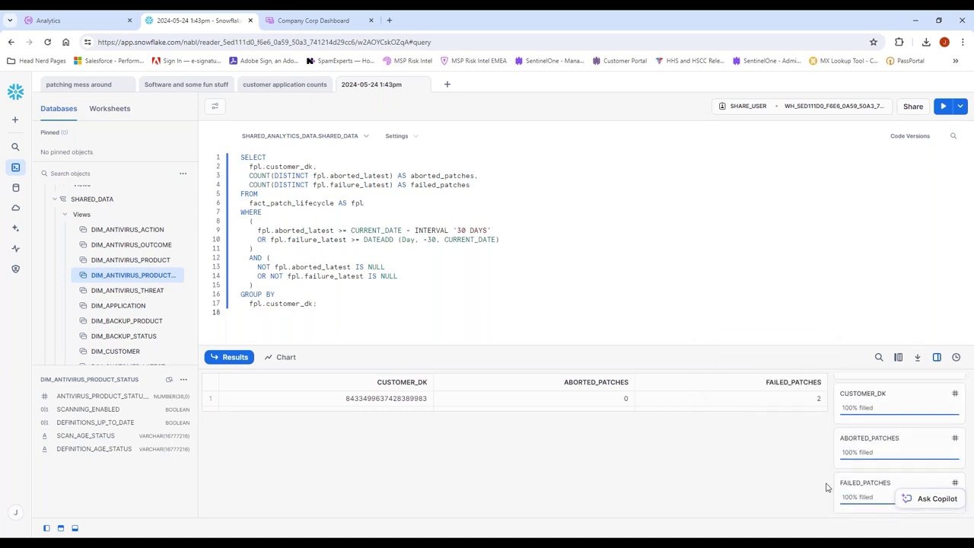
left_click(268, 357)
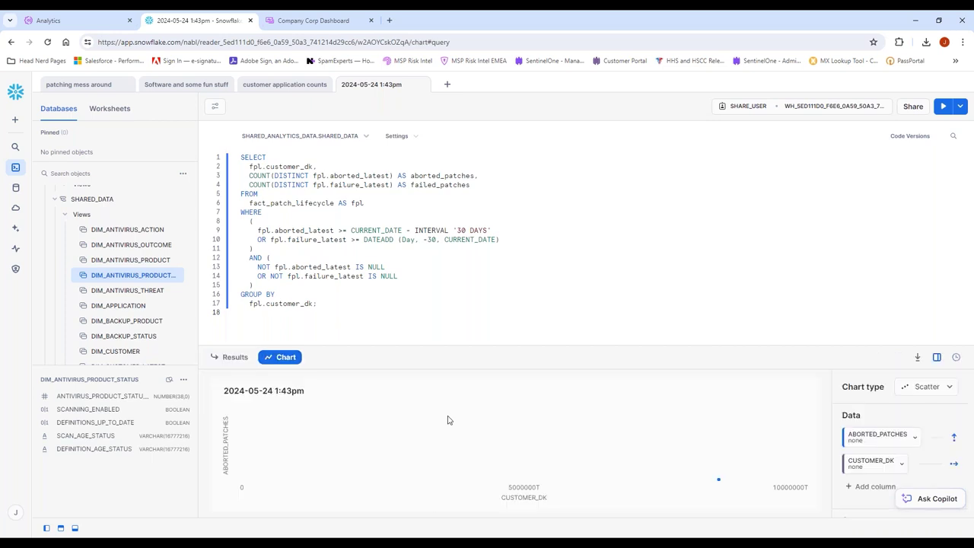
left_click(228, 357)
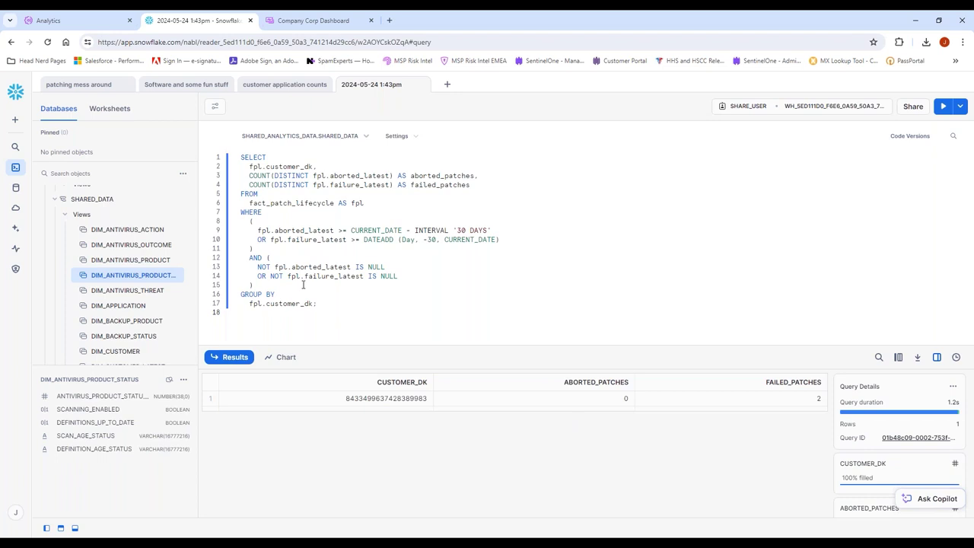
left_click_drag(357, 305, 240, 157)
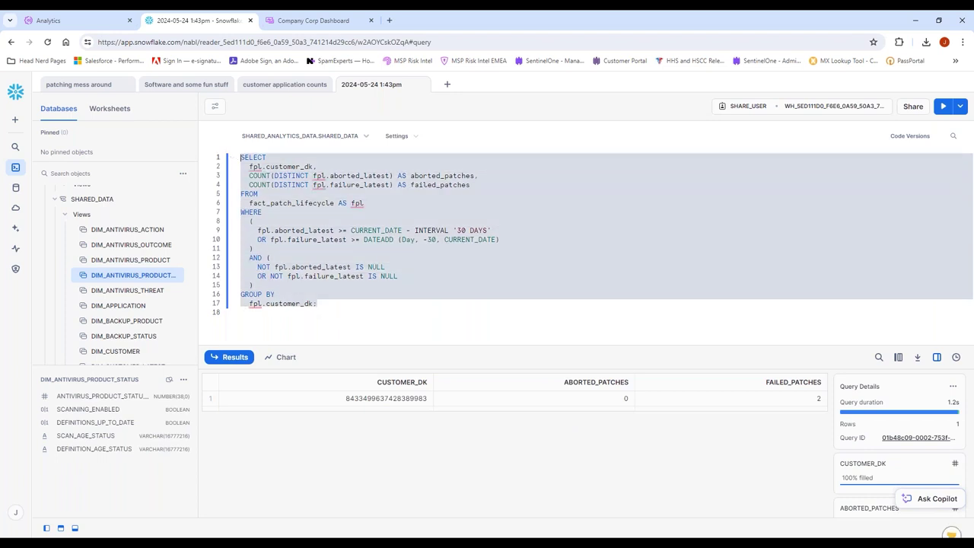
left_click(672, 322)
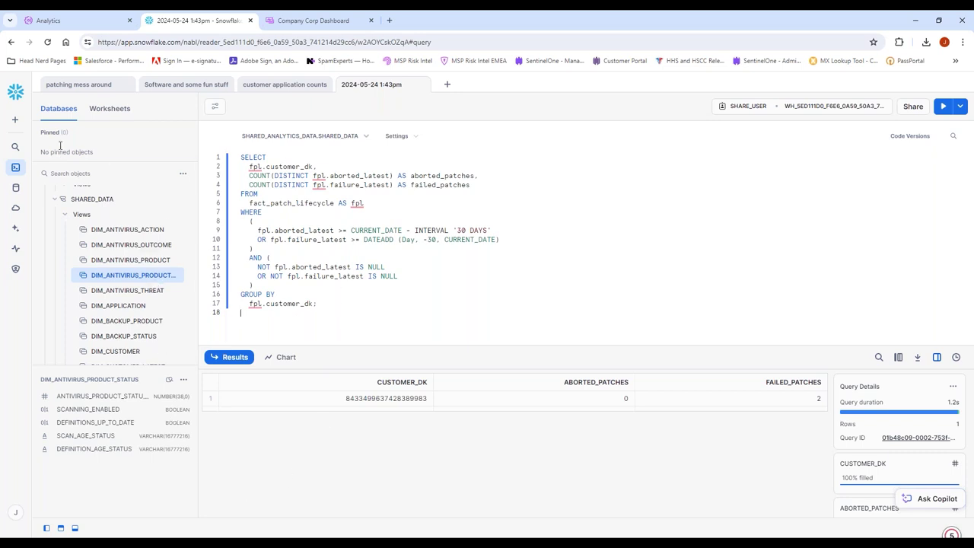
Open 'patching mess around', inspect the date conditions on lines 15–16, and enlarge the results grid.
left_click(103, 110)
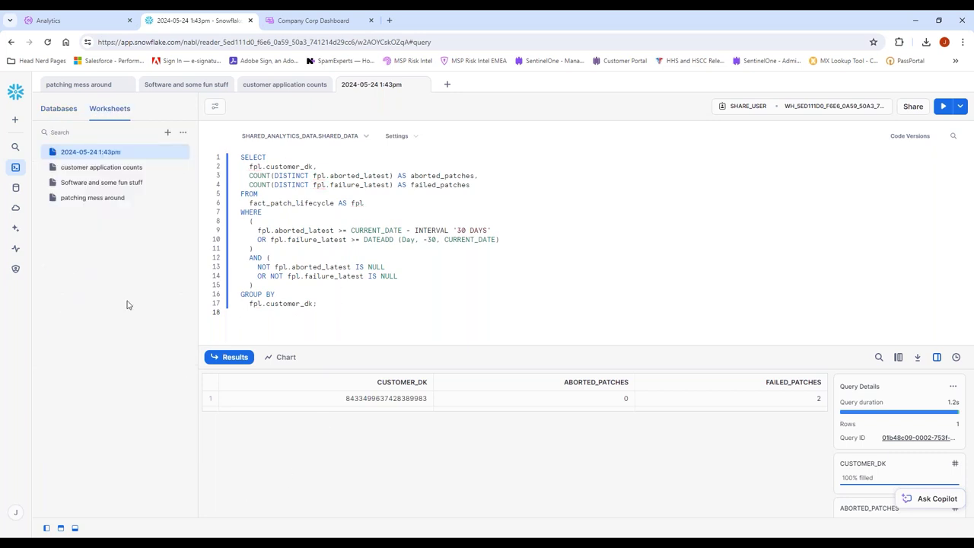
left_click(86, 202)
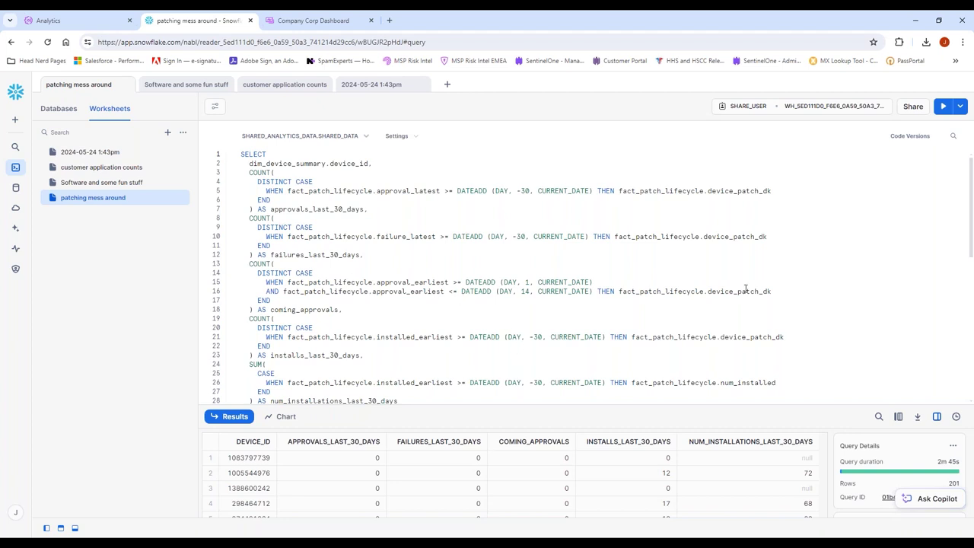
left_click(647, 279)
left_click_drag(784, 291, 473, 291)
scroll(845, 297, "down", 2)
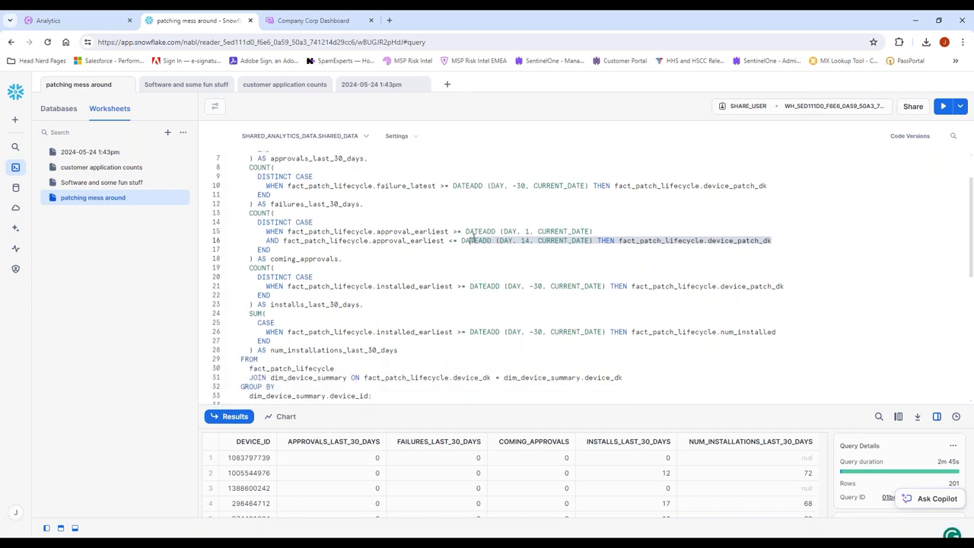
scroll(472, 240, "down", 6)
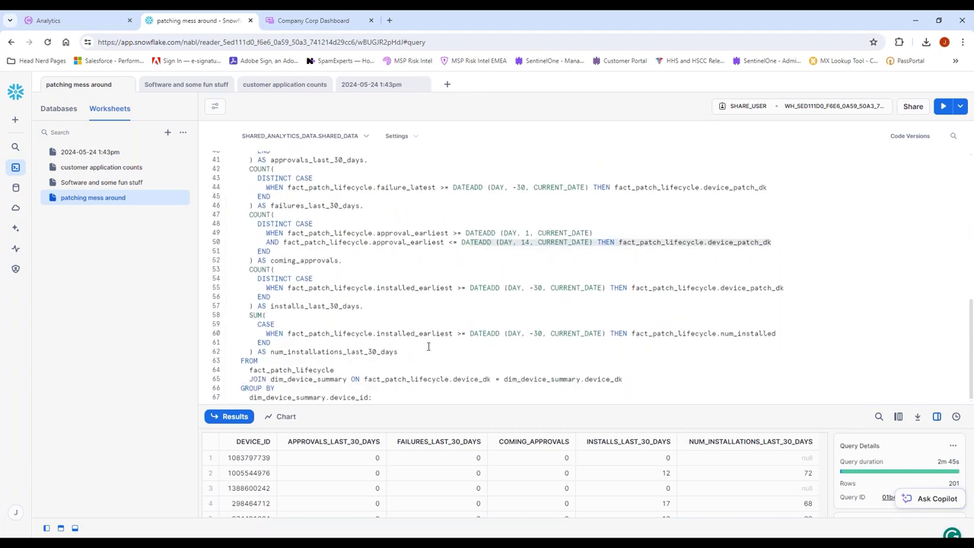
scroll(429, 347, "up", 7)
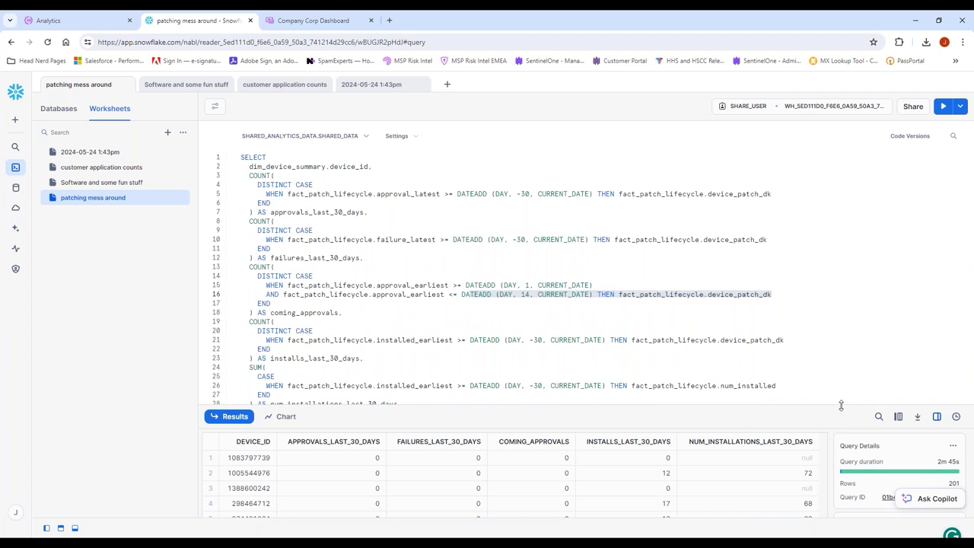
left_click_drag(843, 406, 833, 246)
Run the selected query part (syntax error), then reopen the worksheet and run the whole query.
left_click(941, 110)
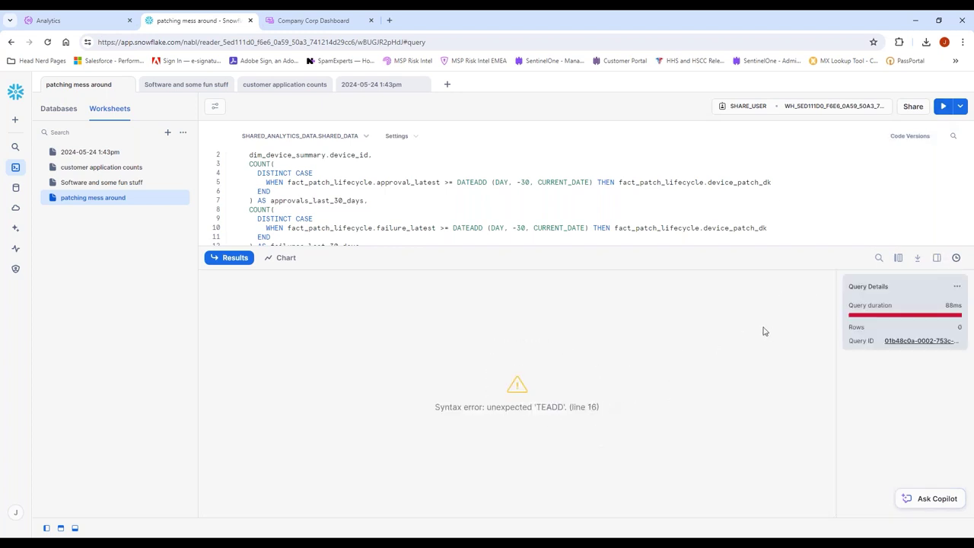
scroll(723, 244, "down", 1)
left_click_drag(722, 249, 683, 302)
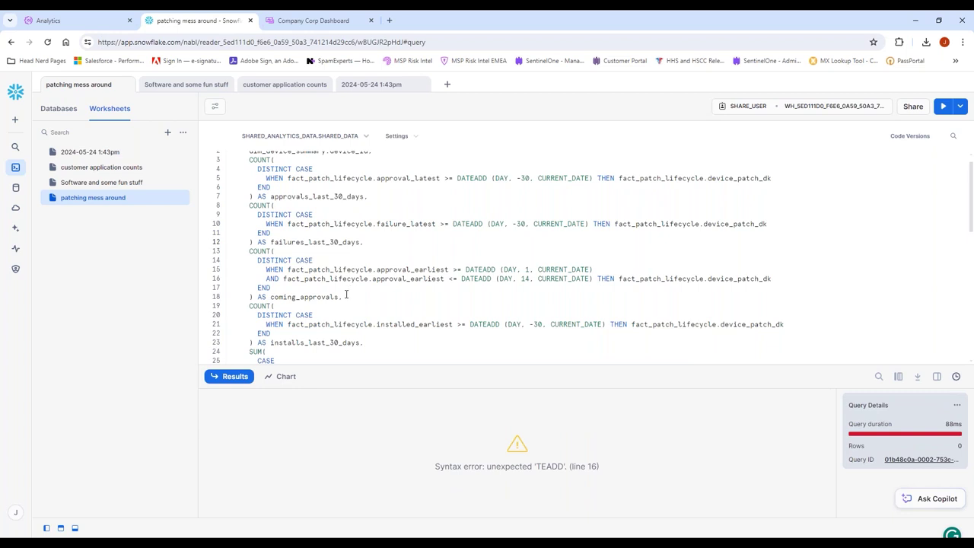
left_click(816, 273)
left_click(87, 185)
left_click(87, 201)
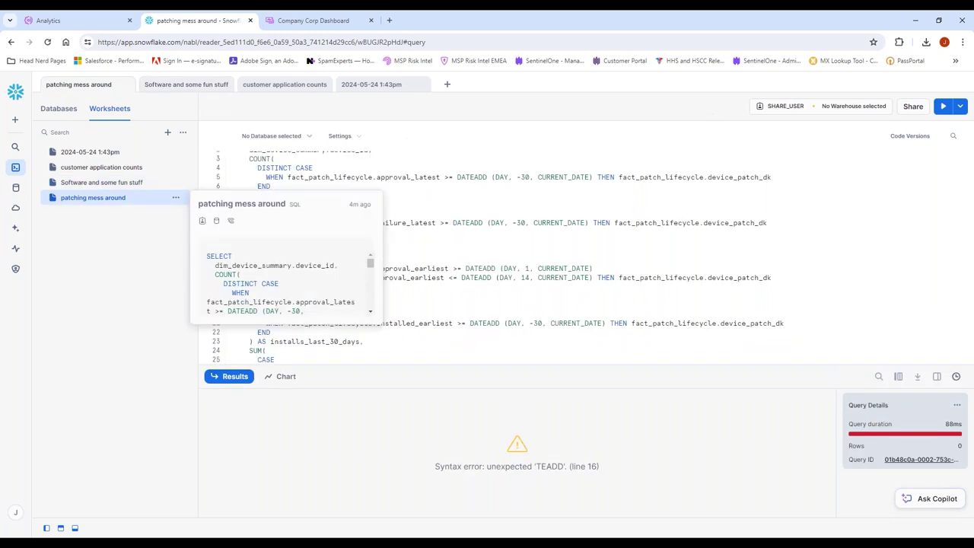
left_click(943, 106)
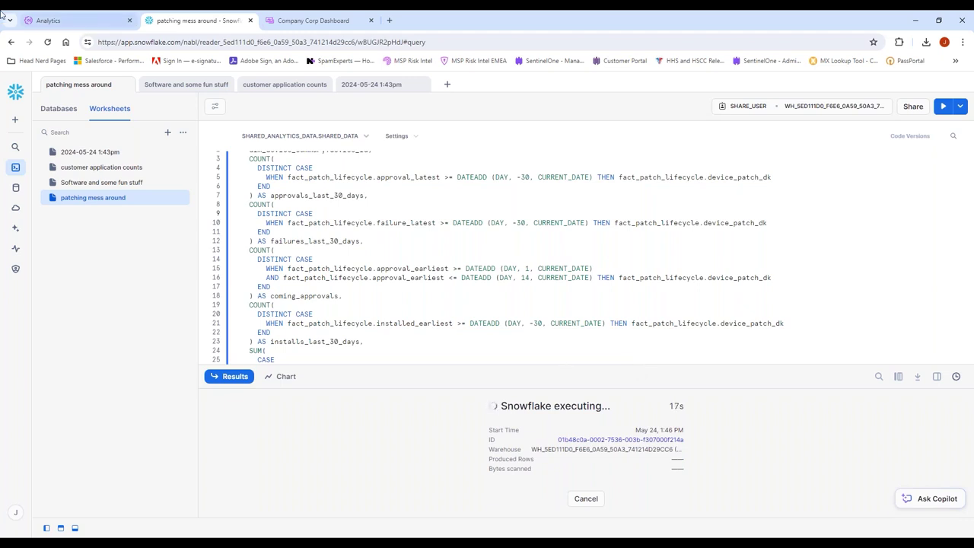
Expand SHARED_ANALYTICS_DATA > SHARED_DATA views, then switch to the N-central Analytics dashboards tab.
left_click(51, 109)
mouse_move(48, 194)
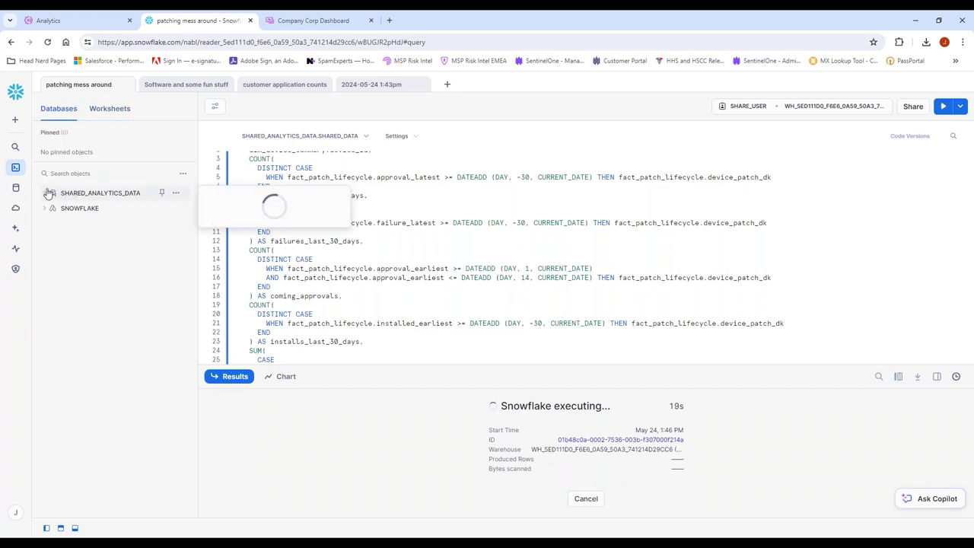
left_click(48, 194)
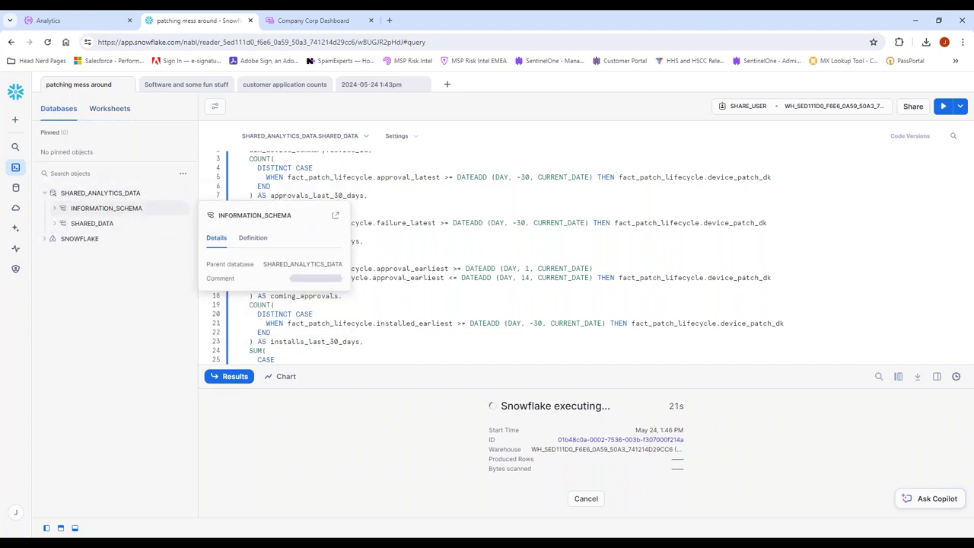
left_click(55, 224)
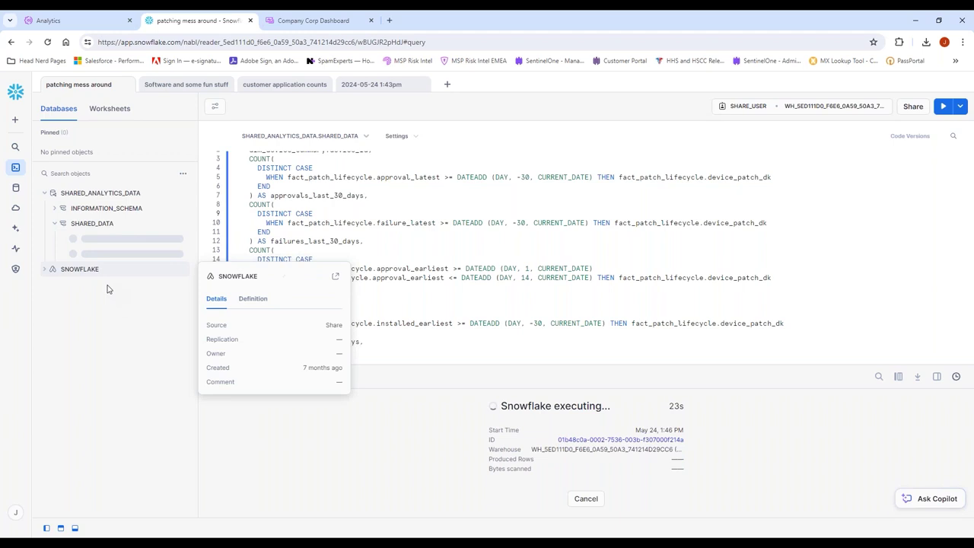
left_click(66, 241)
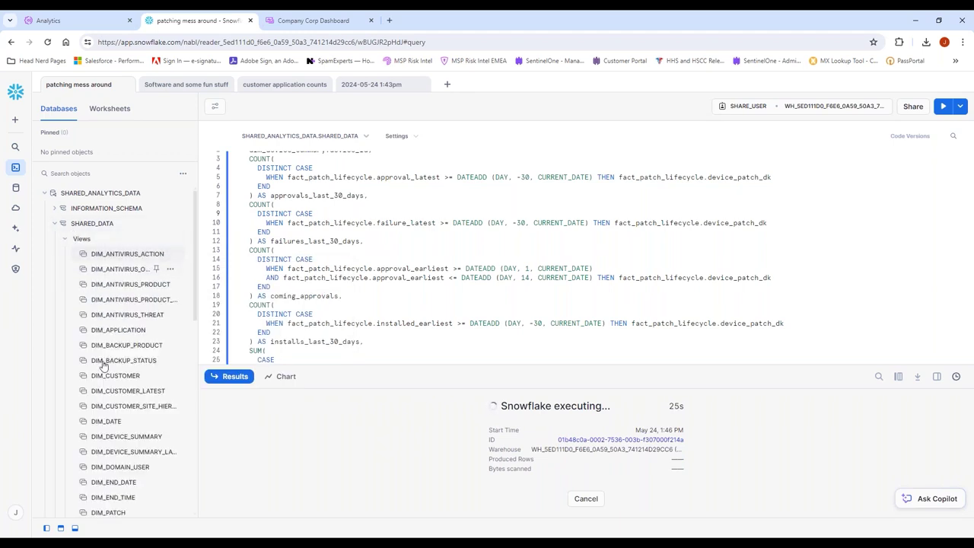
scroll(139, 424, "down", 10)
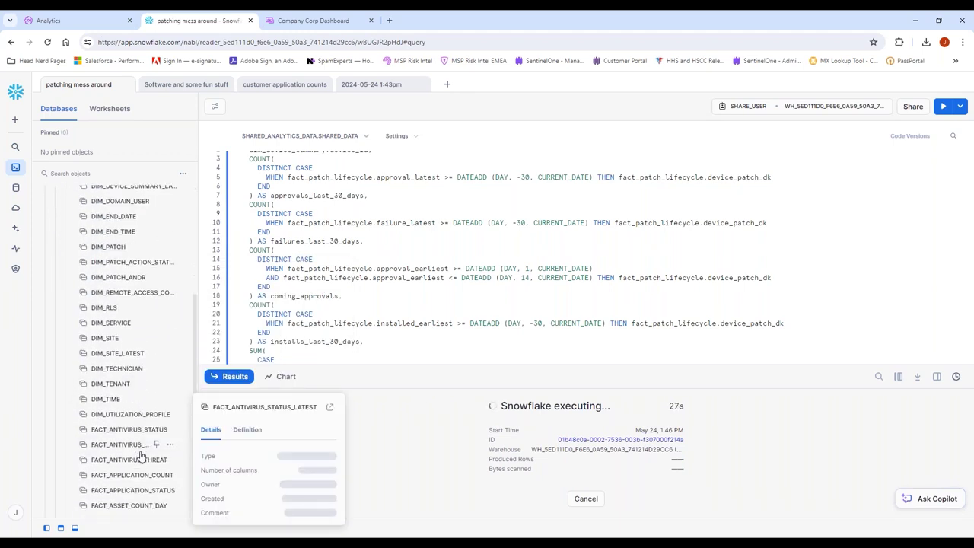
scroll(139, 454, "up", 10)
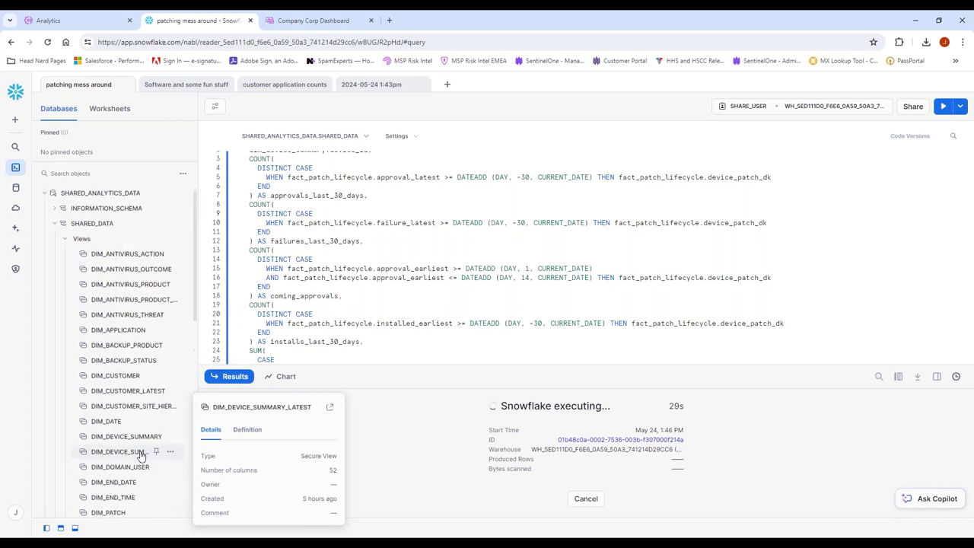
left_click(42, 25)
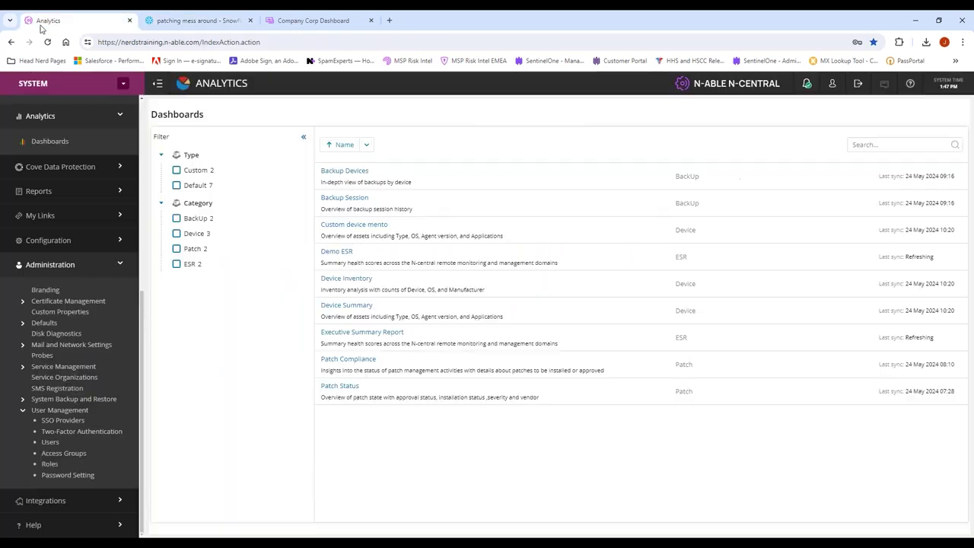
Create an editable copy of the Patch Compliance dashboard named 'testing' with Copy & Edit.
left_click(356, 360)
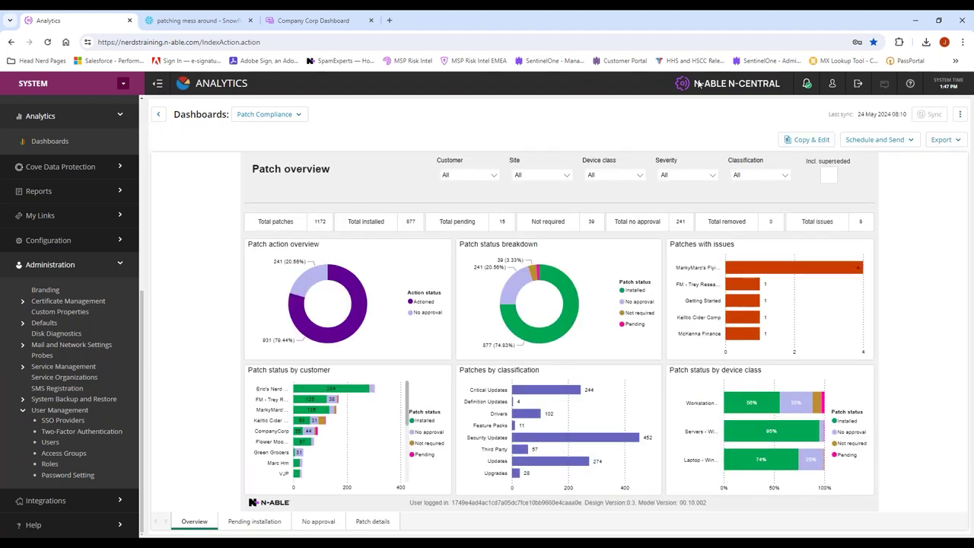
left_click(811, 139)
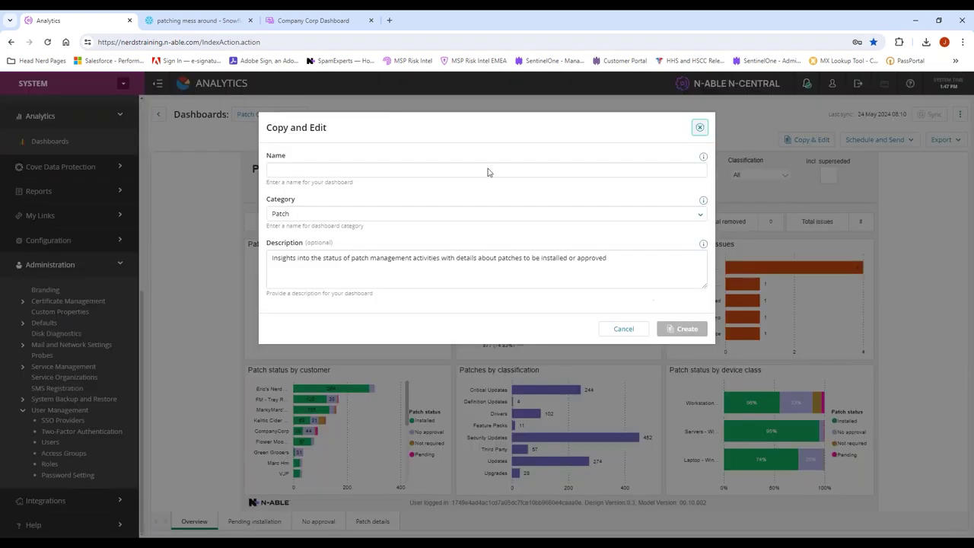
left_click(318, 174)
type("testing")
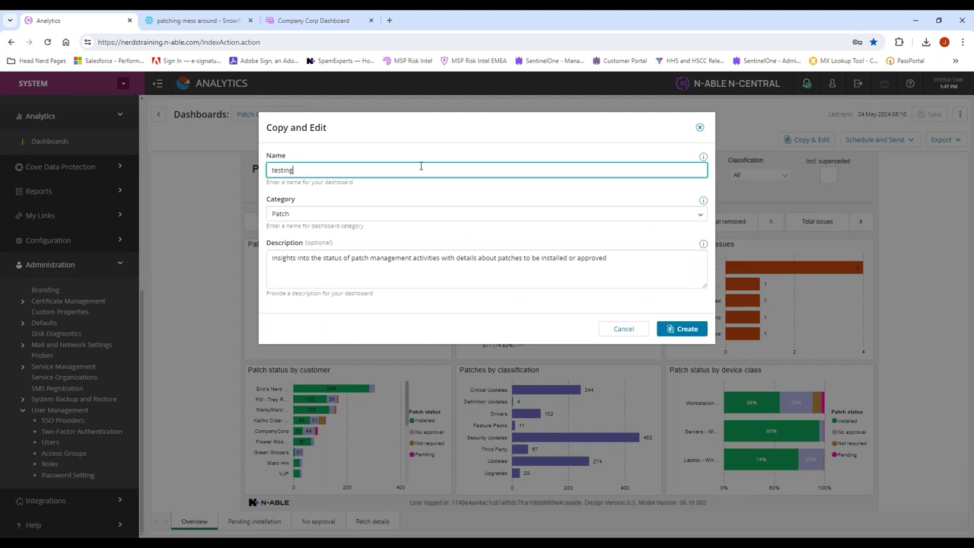
left_click(680, 328)
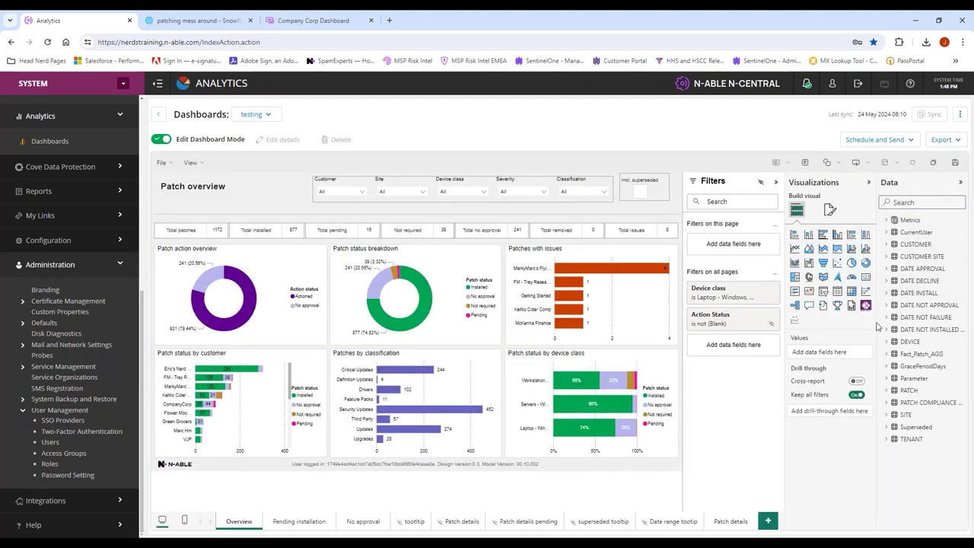
Widen the Data pane and expand CUSTOMER and DEVICE to list fields like Device class and Os name.
left_click_drag(877, 326, 771, 255)
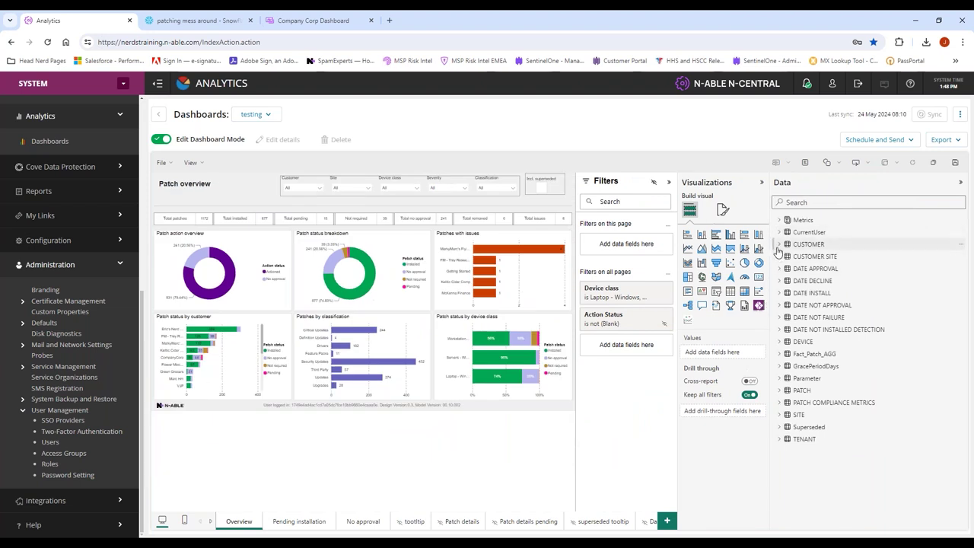
left_click(778, 245)
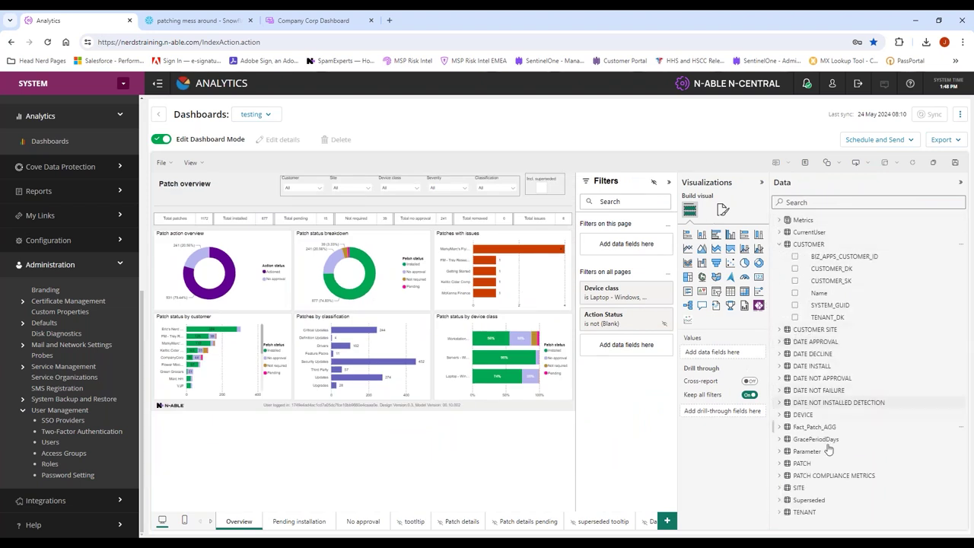
left_click(779, 414)
scroll(777, 427, "down", 3)
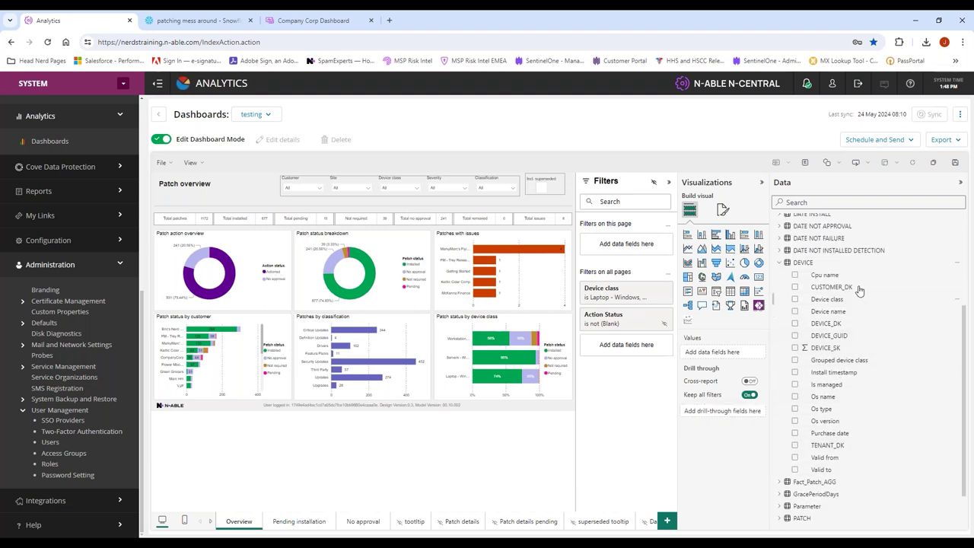
scroll(858, 283, "up", 3)
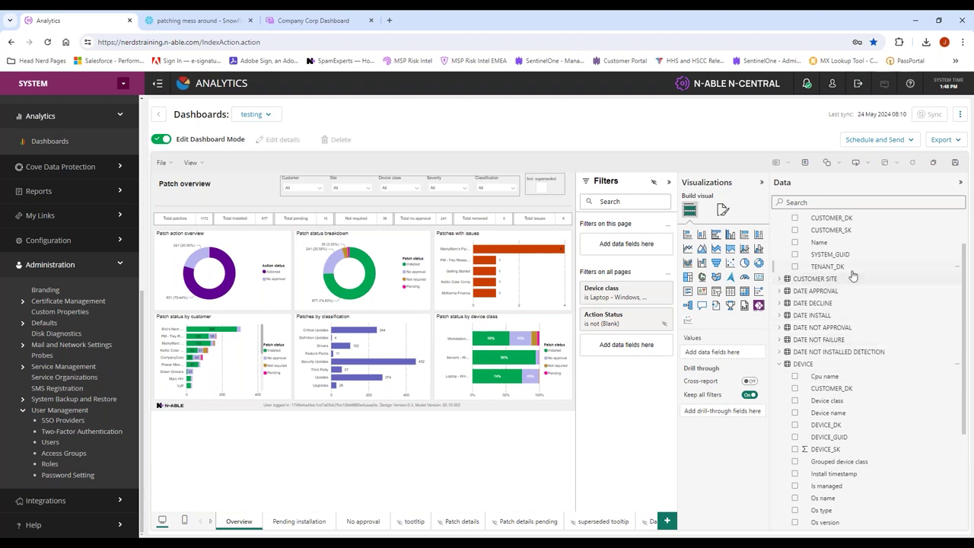
scroll(852, 259, "up", 2)
scroll(822, 343, "down", 5)
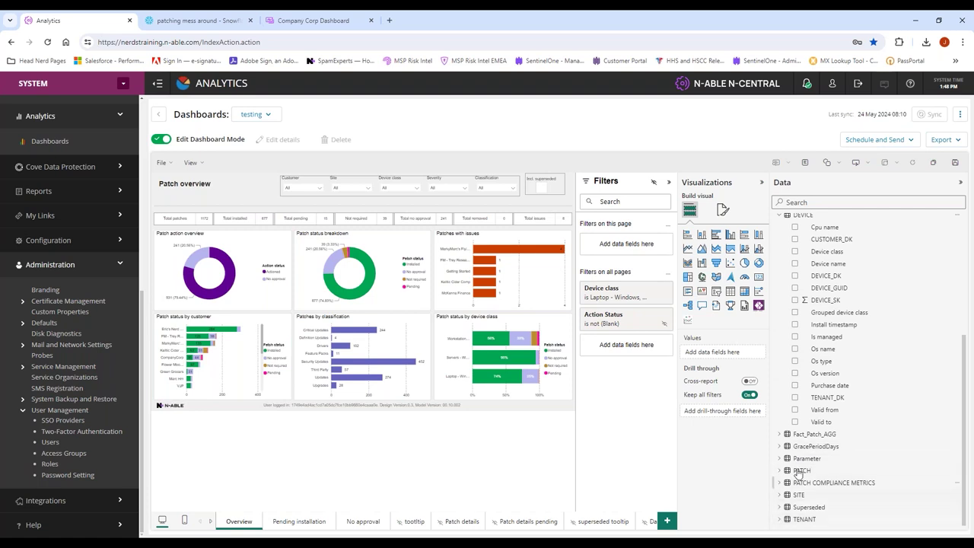
In Snowflake's Databases browser, expand DIM_DEVICE_SUMMARY to view its columns, then go back to Analytics.
left_click(160, 17)
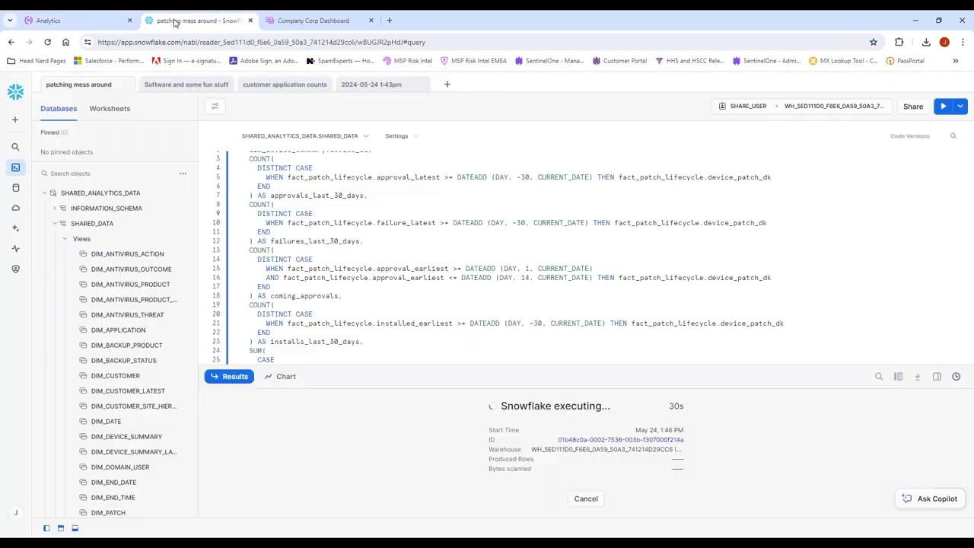
scroll(121, 304, "down", 4)
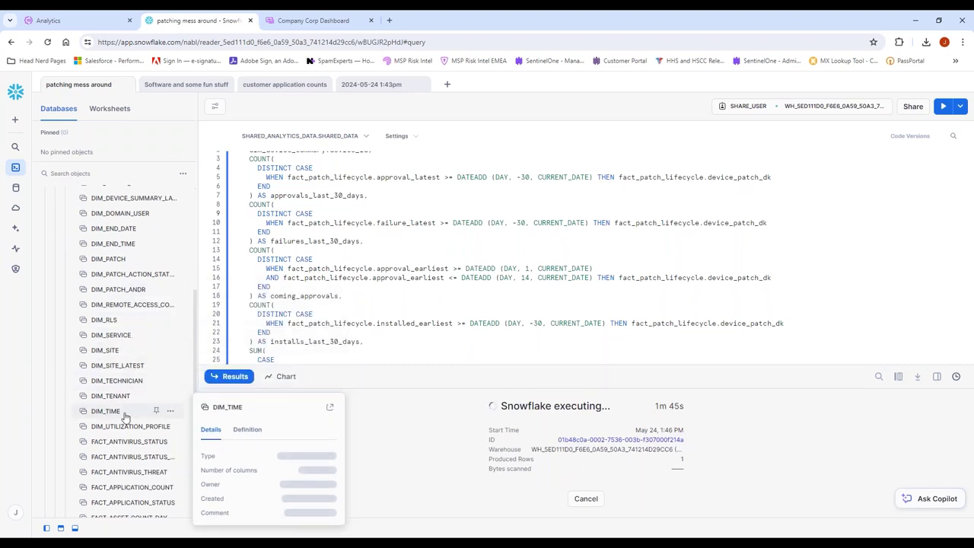
scroll(98, 341, "down", 4)
scroll(110, 263, "up", 5)
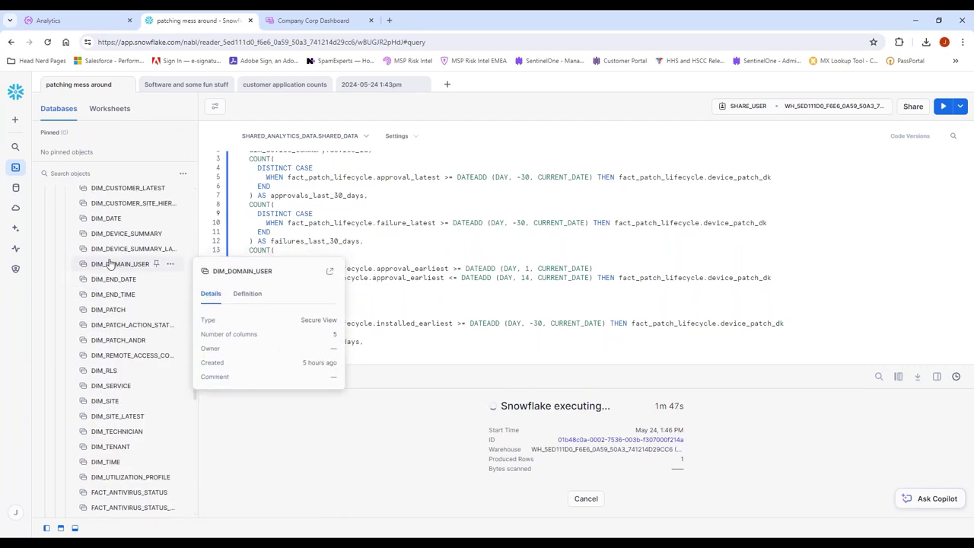
left_click(112, 241)
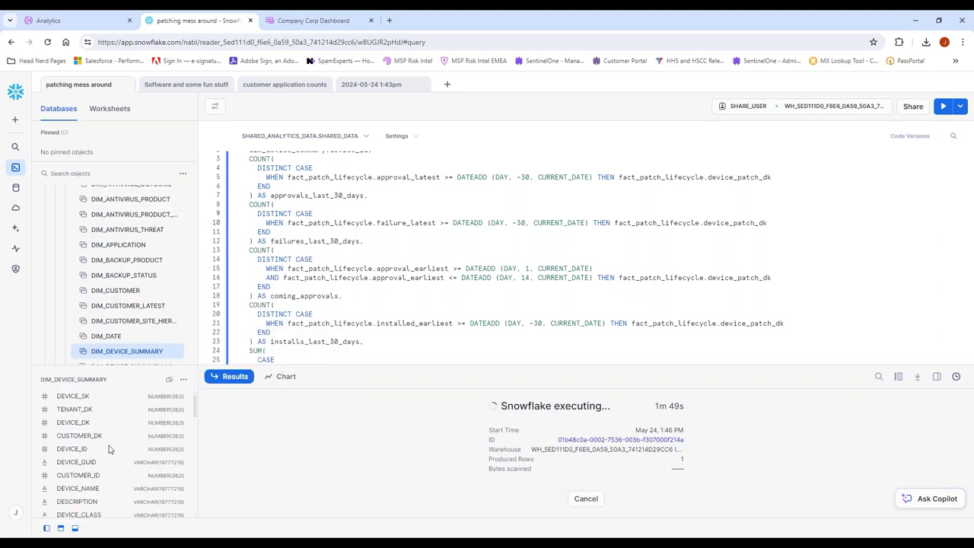
scroll(118, 421, "down", 3)
scroll(118, 423, "up", 3)
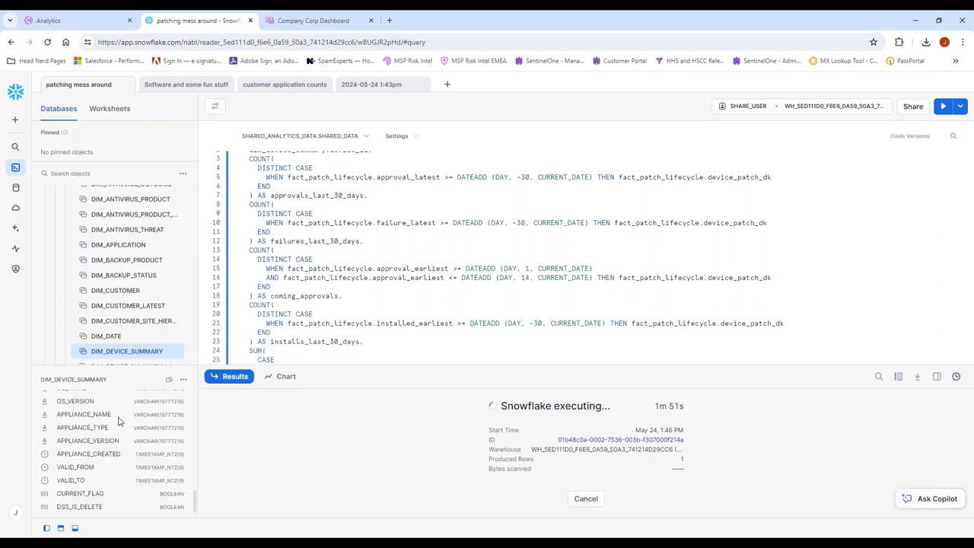
scroll(118, 428, "up", 5)
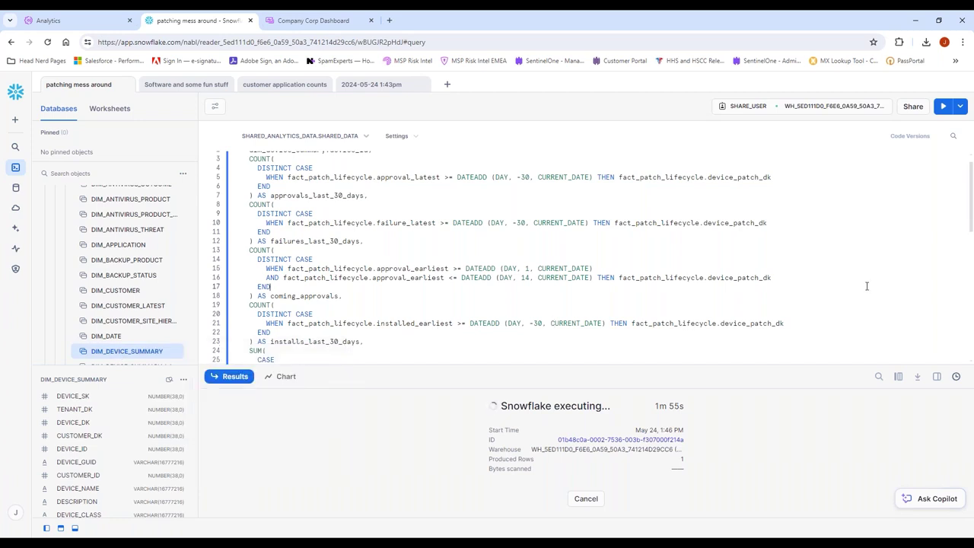
left_click(106, 25)
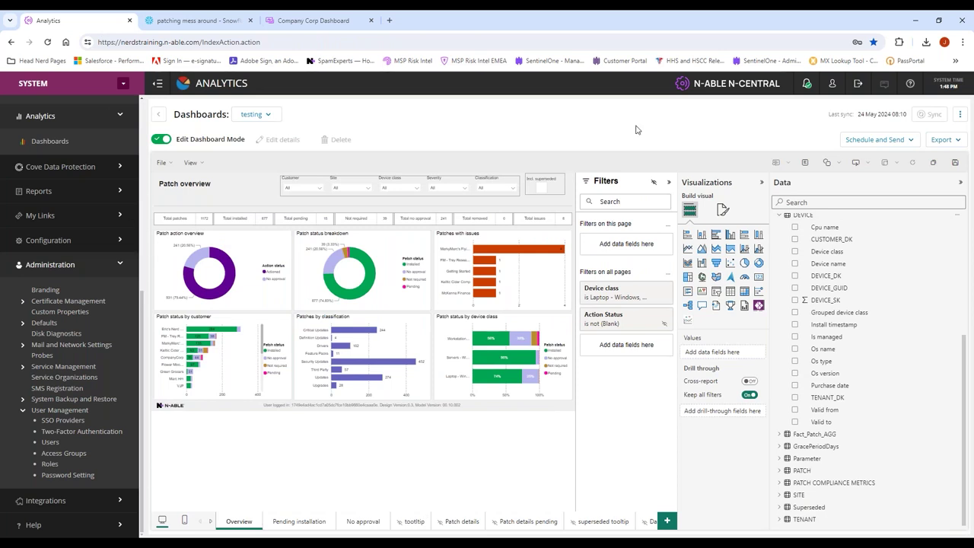
Return to the 'patching mess around' worksheet until the query finishes with 201 device rows.
left_click(197, 21)
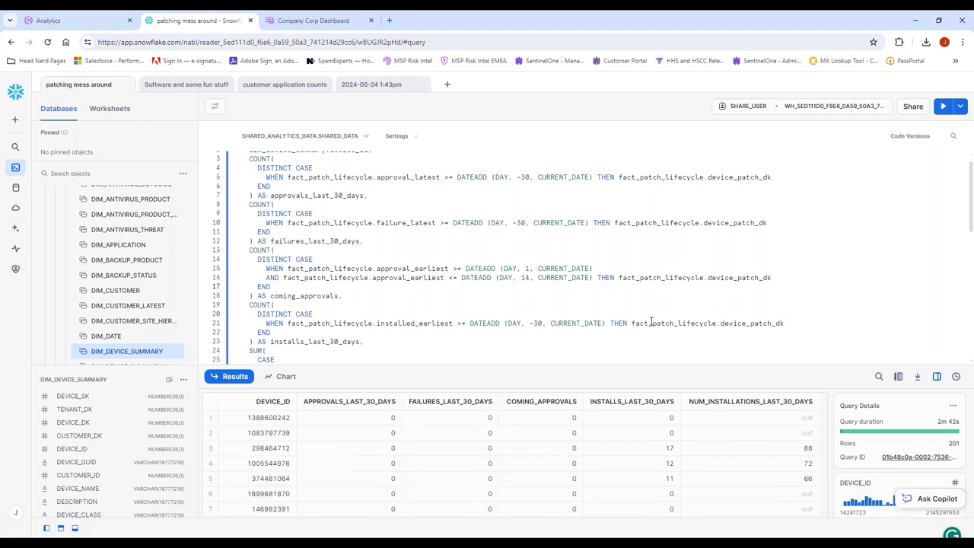
Enlarge the results grid, scroll the 201 rows, and check the DEVICE_ID column statistics.
left_click_drag(579, 361, 497, 222)
scroll(526, 404, "down", 13)
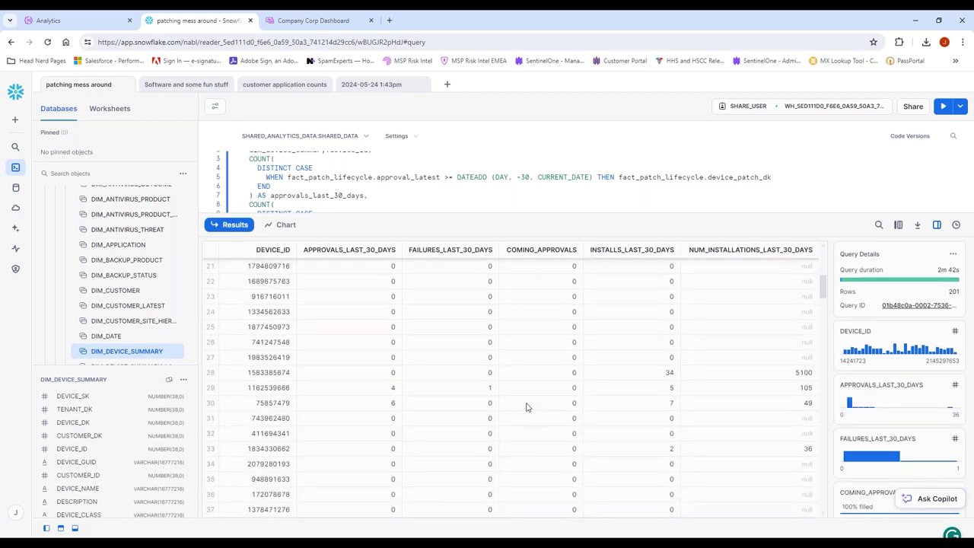
scroll(526, 422, "down", 13)
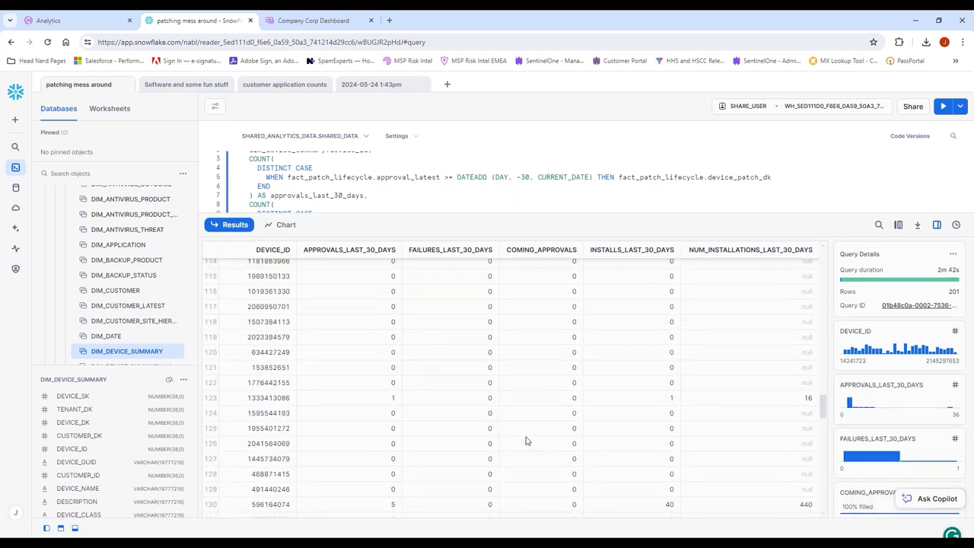
scroll(817, 491, "up", 20)
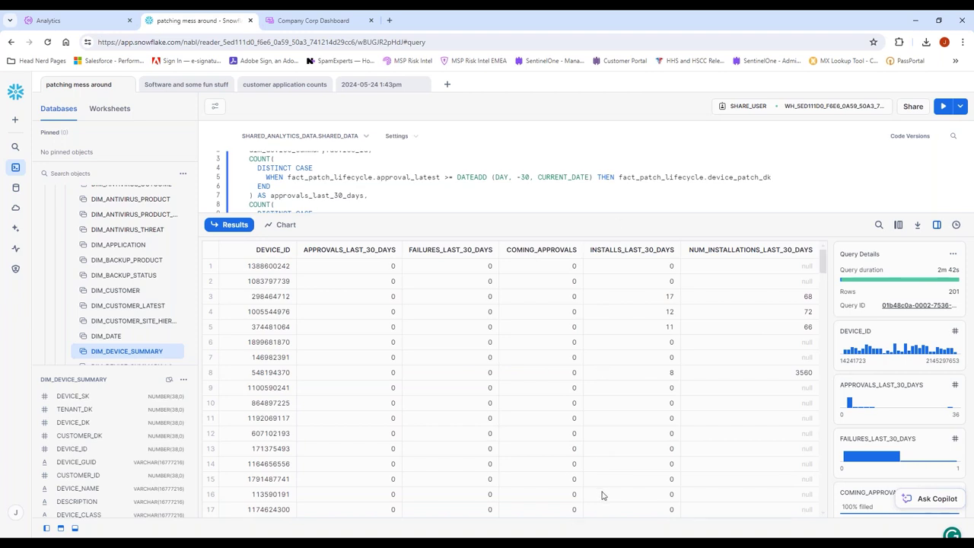
left_click(898, 342)
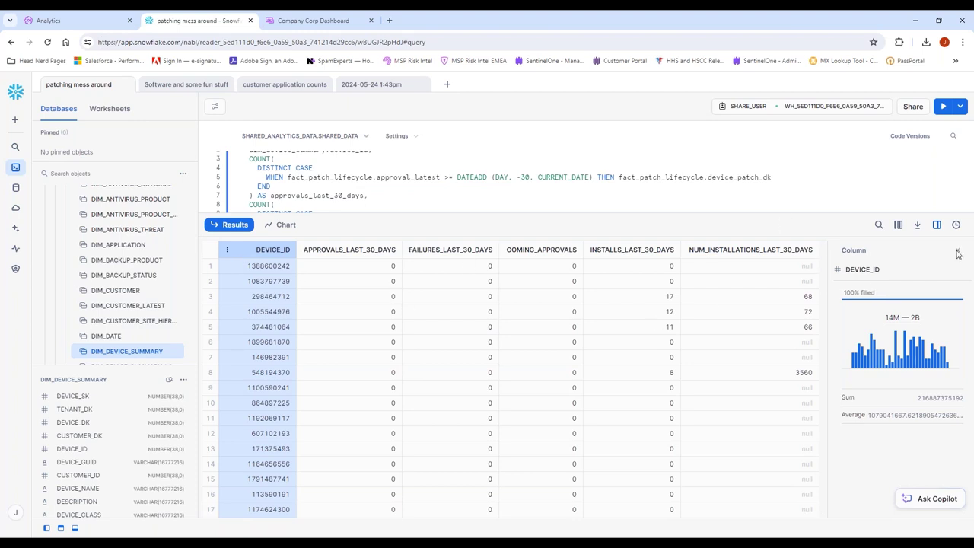
left_click(960, 254)
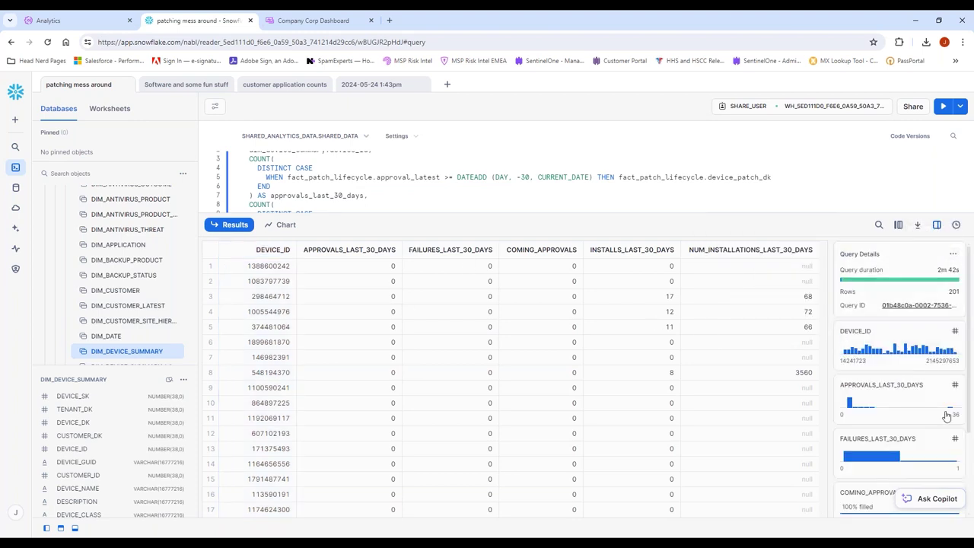
Display the query results as a Line chart of 30-day approvals per device.
left_click(283, 224)
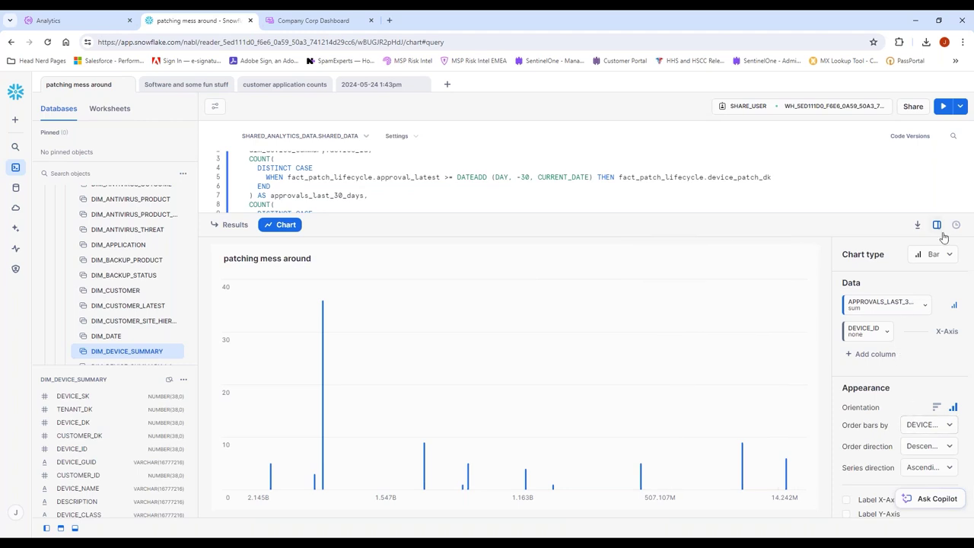
left_click(929, 255)
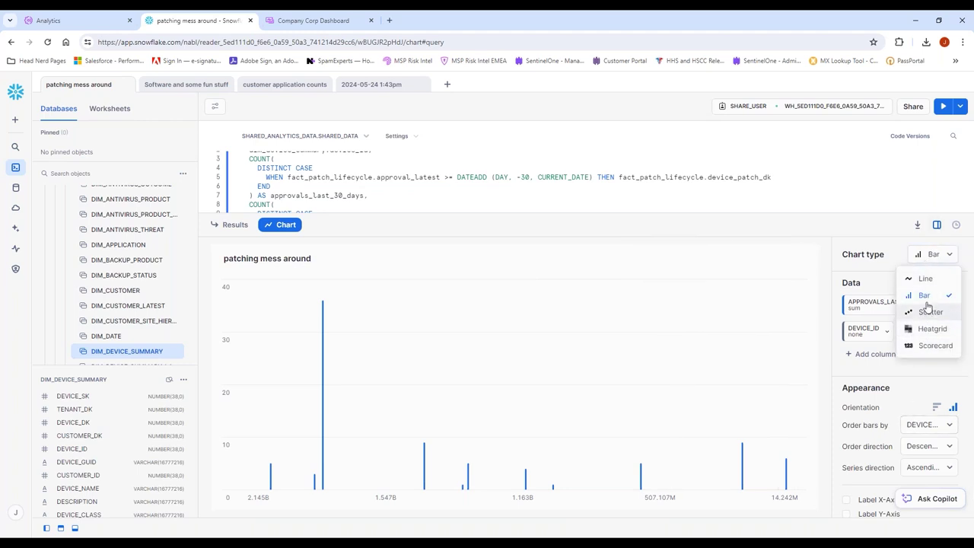
left_click(924, 279)
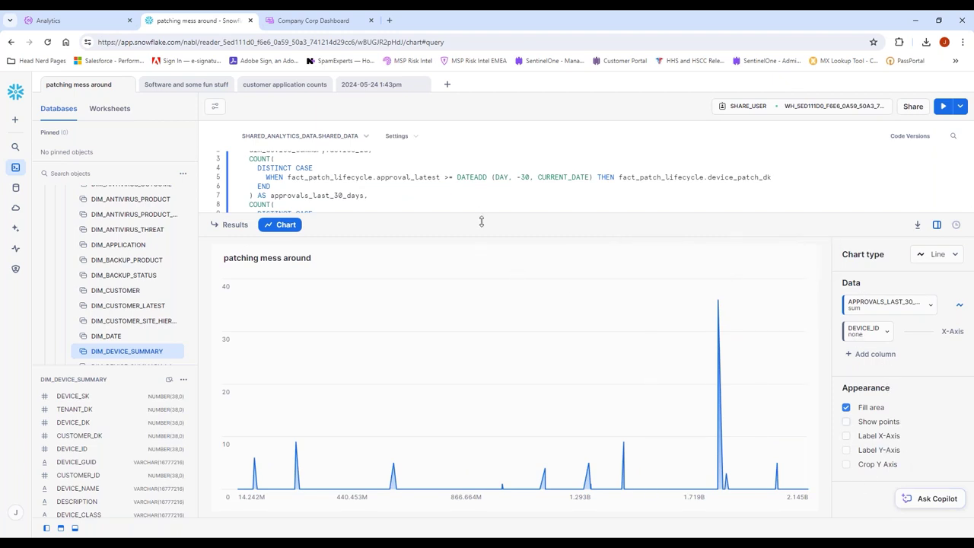
Resize the SQL editor to show more of the query text, then return to N-central.
left_click_drag(481, 221, 466, 331)
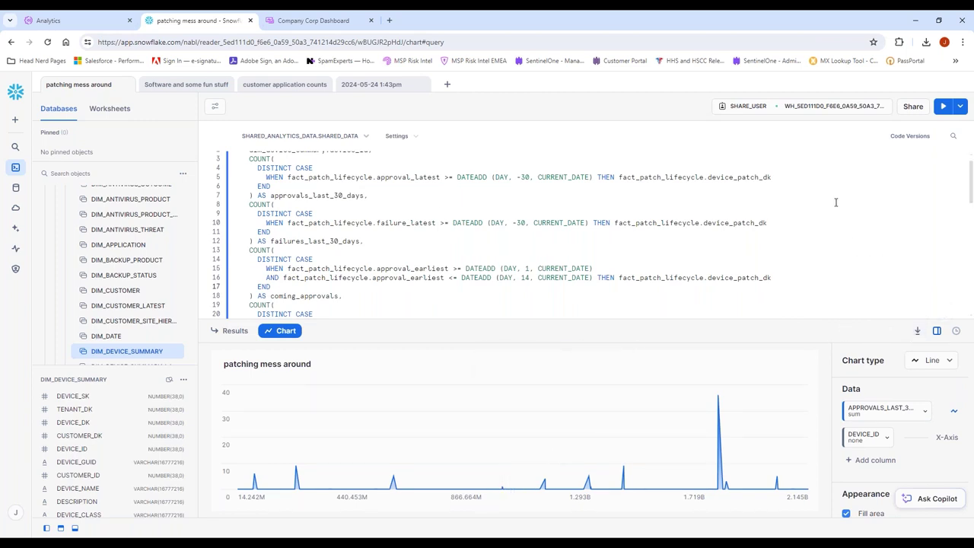
scroll(519, 207, "down", 10)
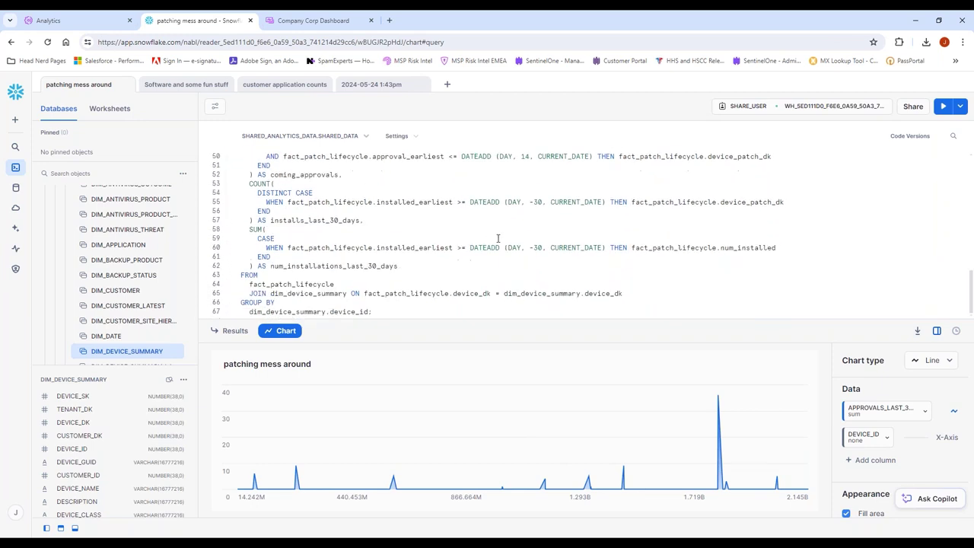
scroll(502, 242, "up", 10)
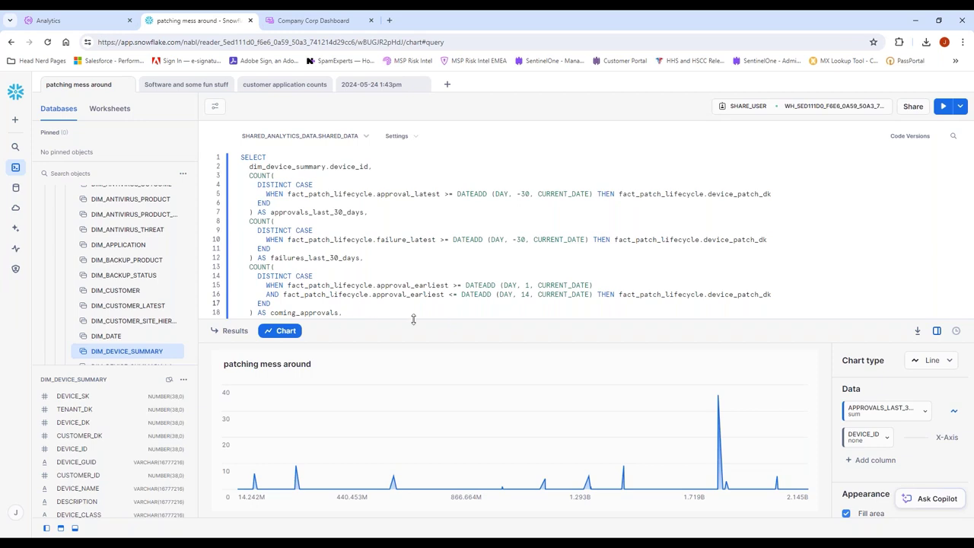
left_click_drag(414, 318, 398, 267)
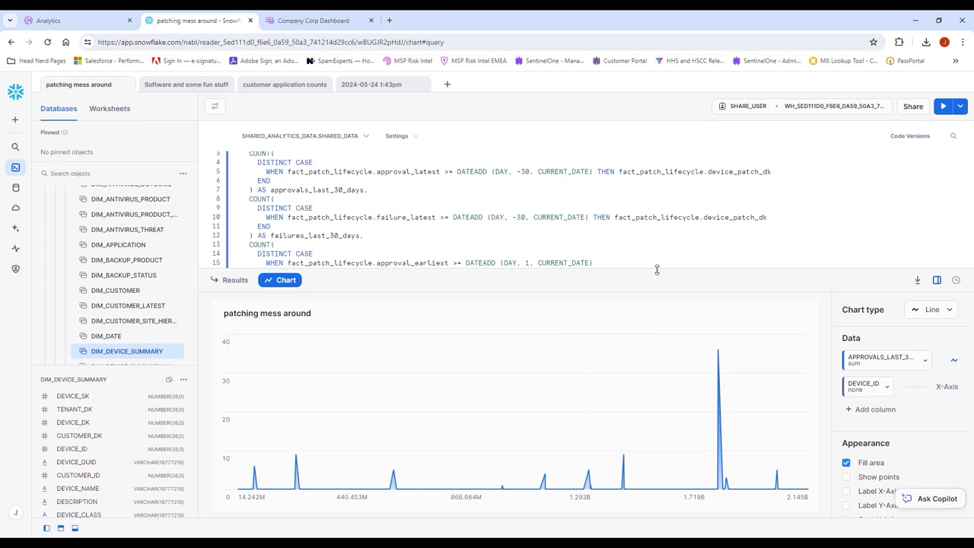
left_click_drag(656, 269, 656, 347)
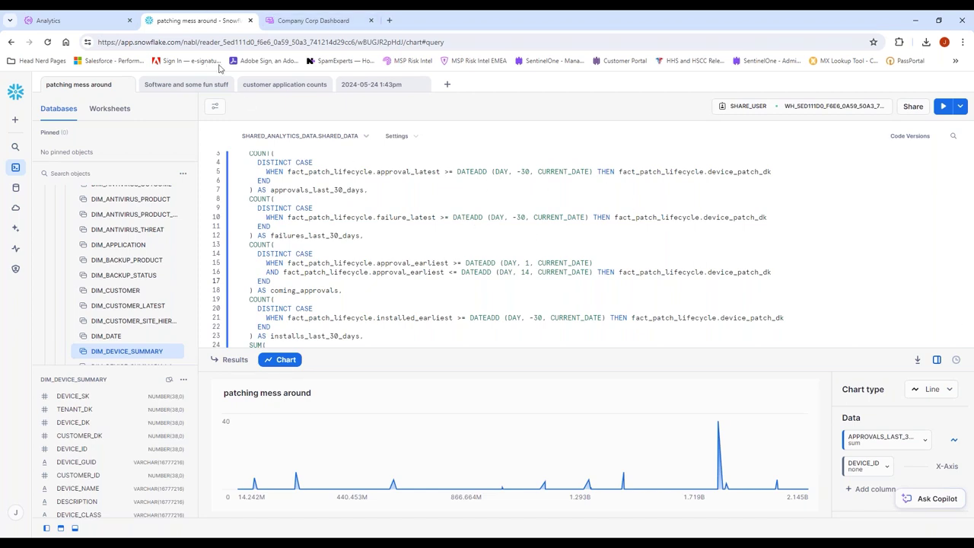
left_click(92, 22)
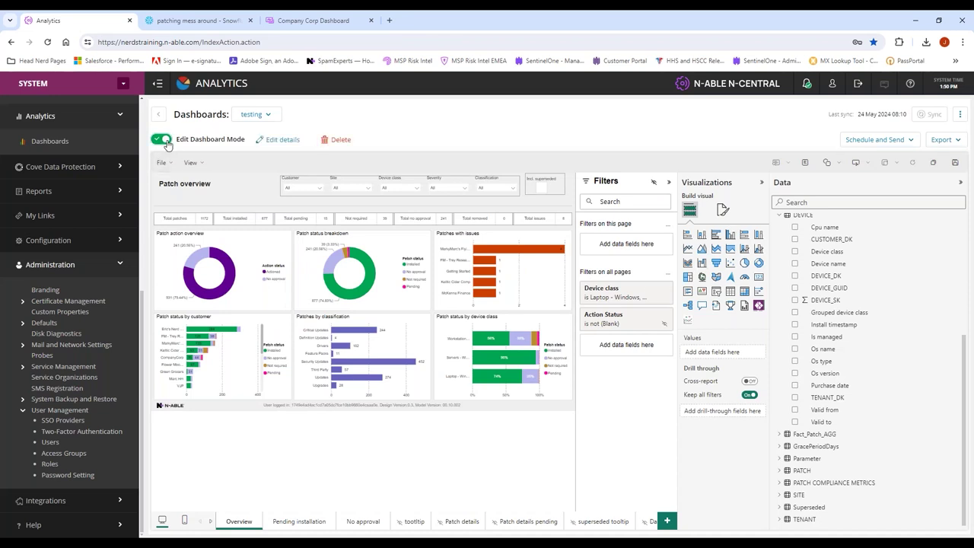
Delete the 'testing' custom dashboard and confirm in the Delete Custom Dashboard dialog.
left_click(326, 142)
left_click(661, 190)
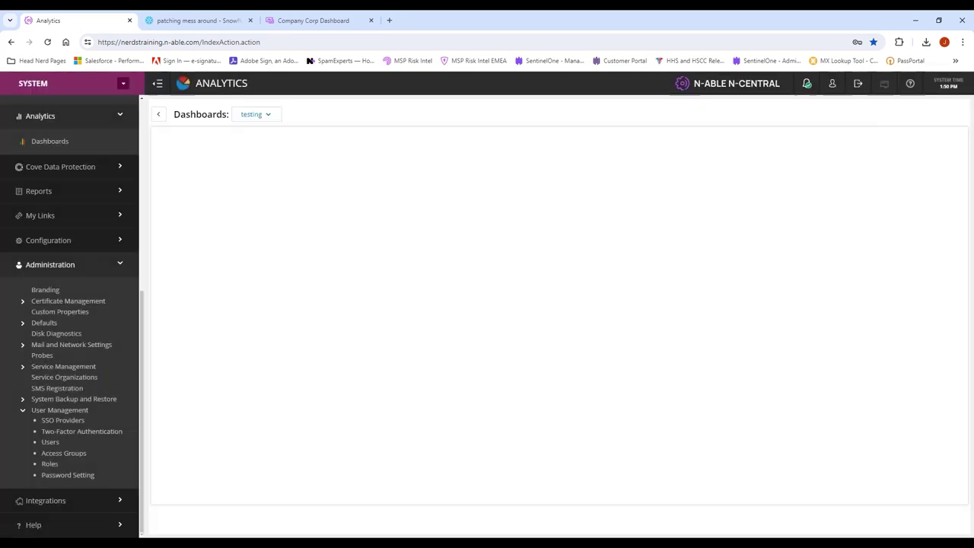